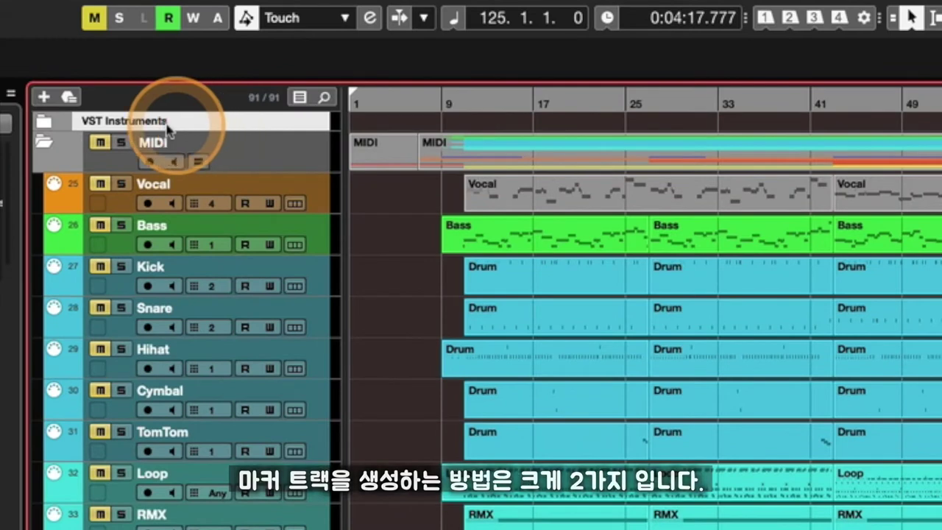
pyautogui.rightClick(240, 133)
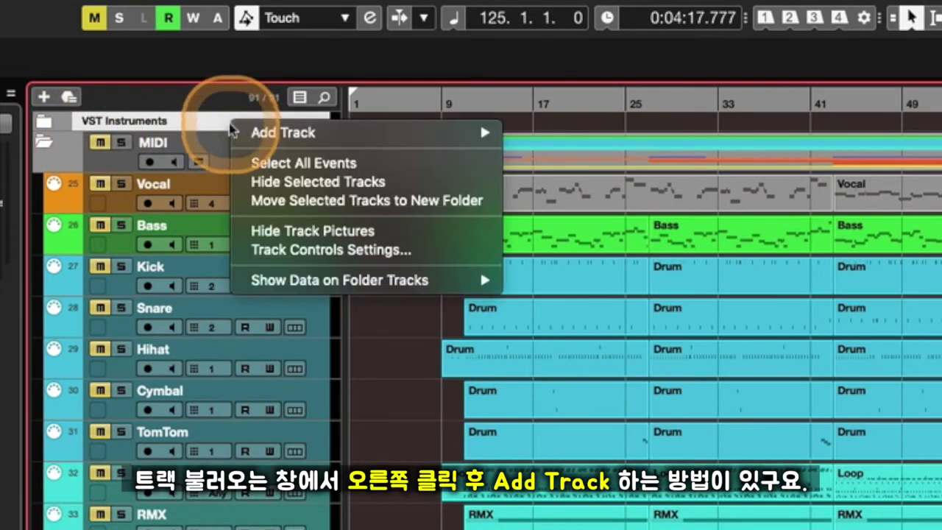
pyautogui.moveTo(257, 132)
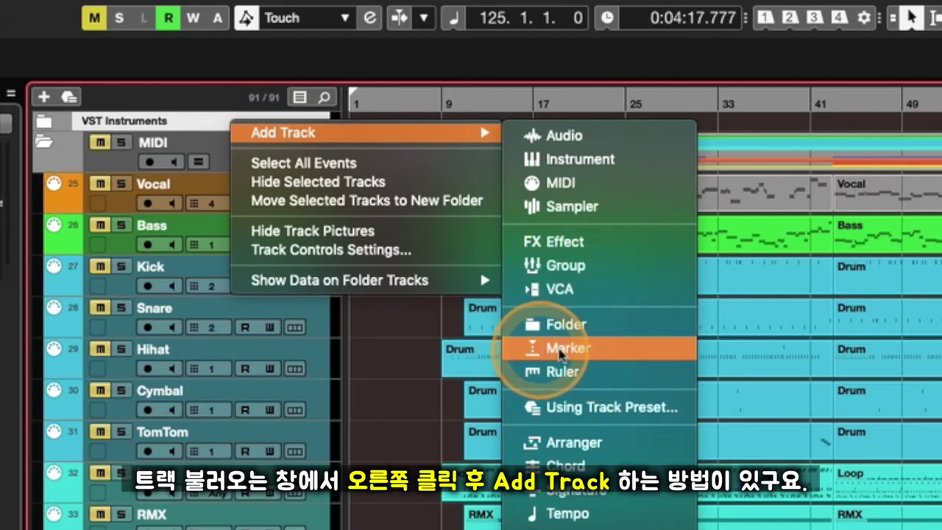
pyautogui.click(389, 357)
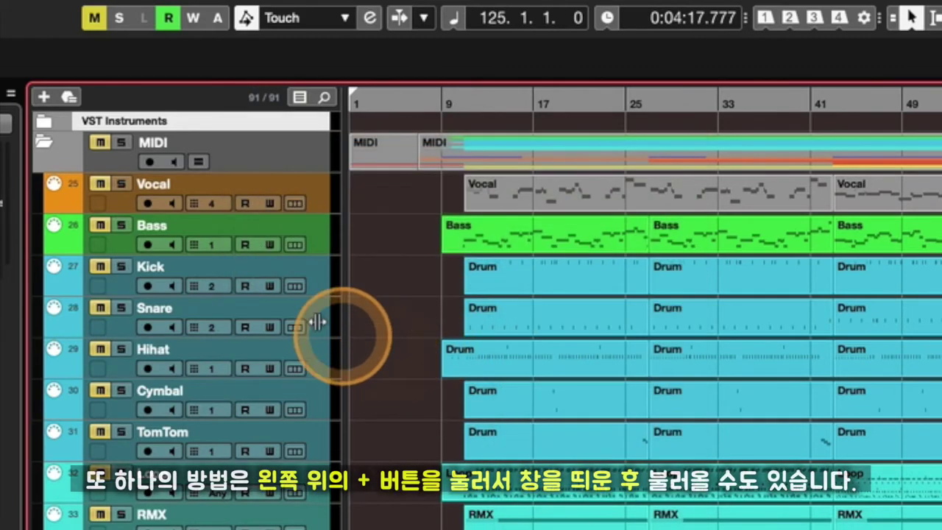
pyautogui.click(43, 98)
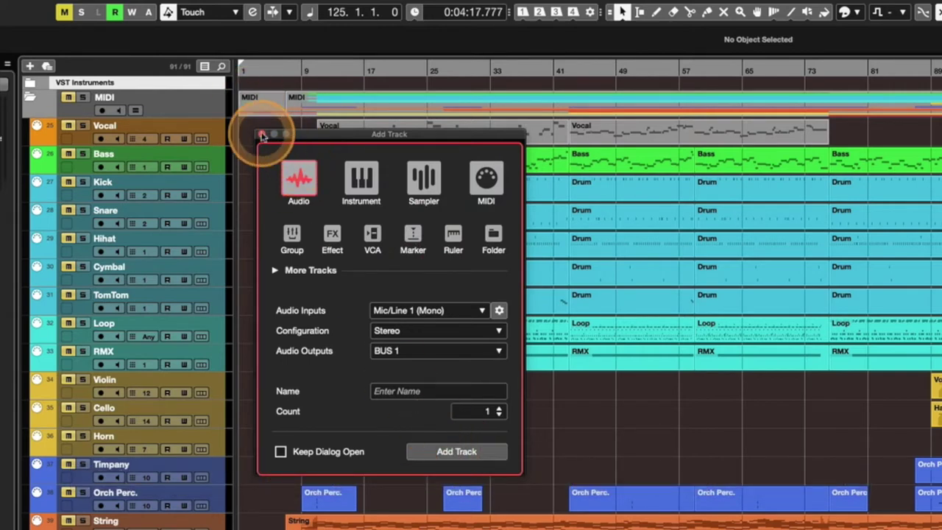
pyautogui.click(262, 135)
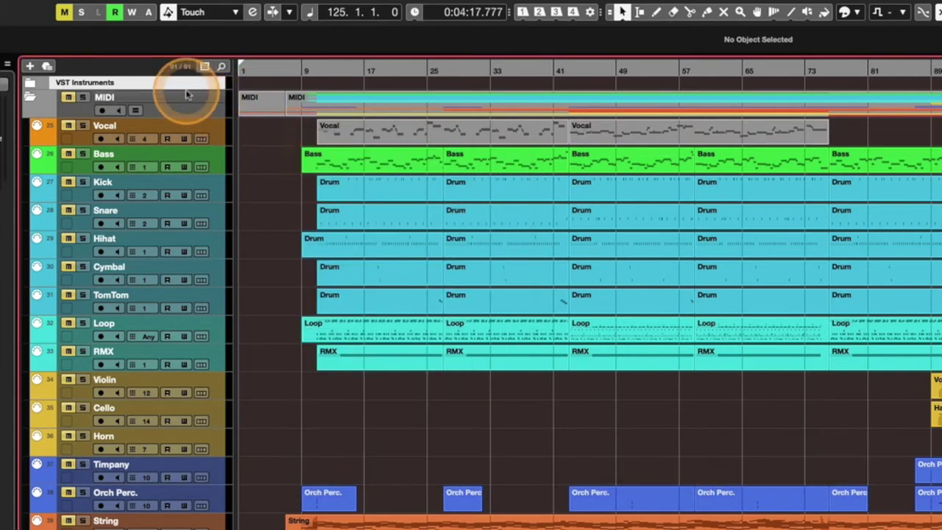
# Add one marker track named "Song Form" below the VST Instruments folder.
pyautogui.rightClick(185, 336)
pyautogui.moveTo(199, 91)
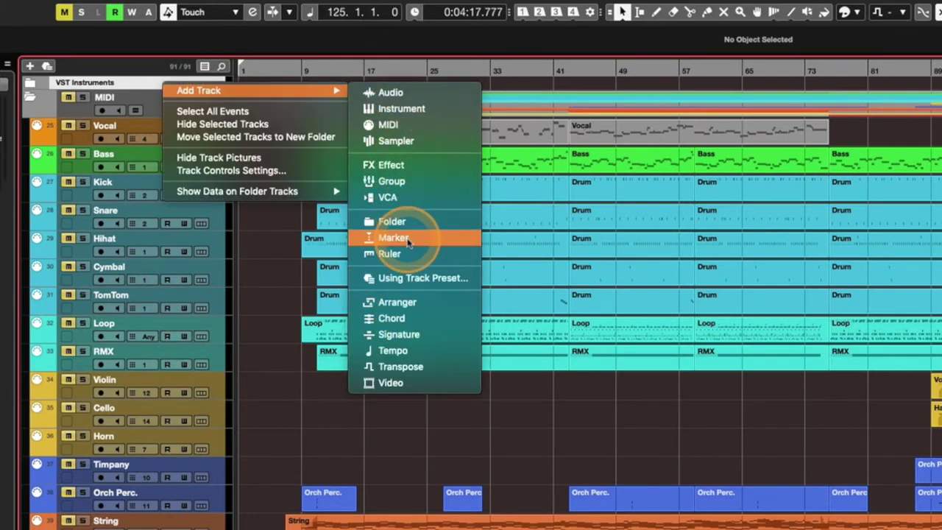
pyautogui.click(407, 242)
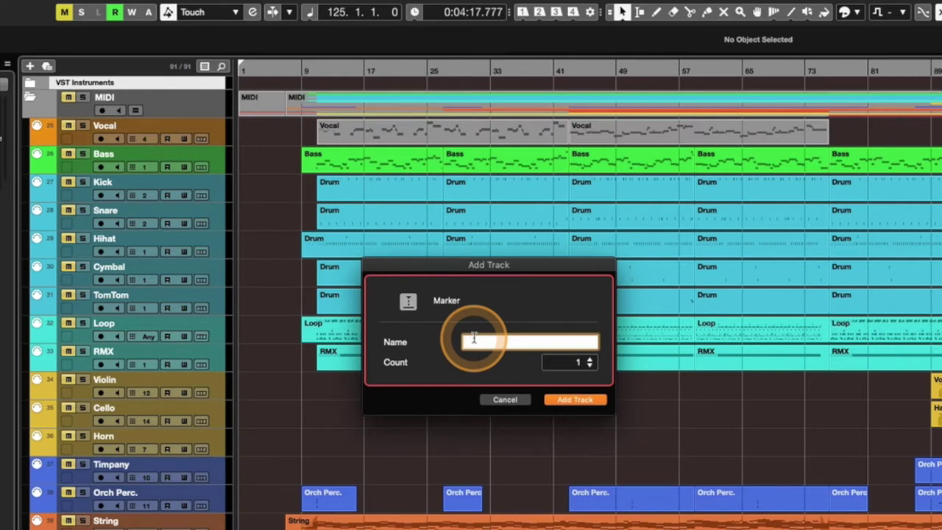
pyautogui.write('Song Form')
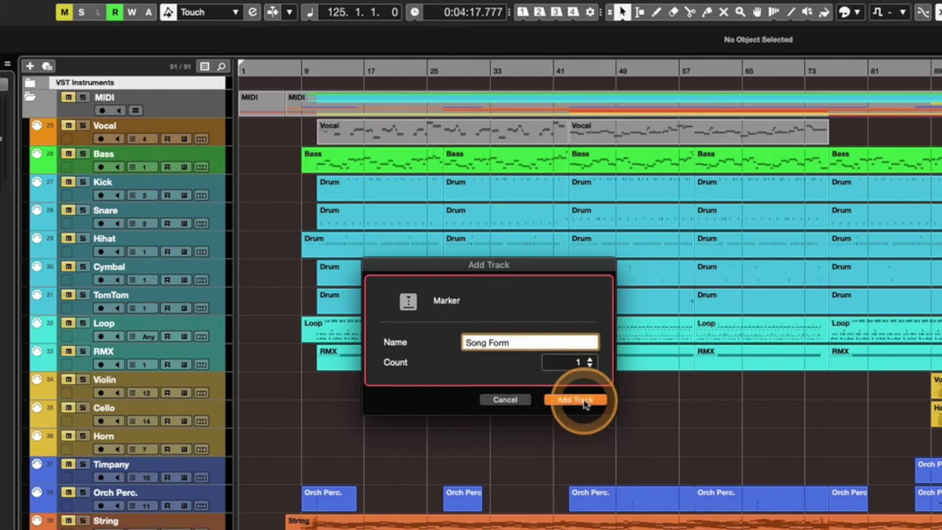
pyautogui.click(582, 401)
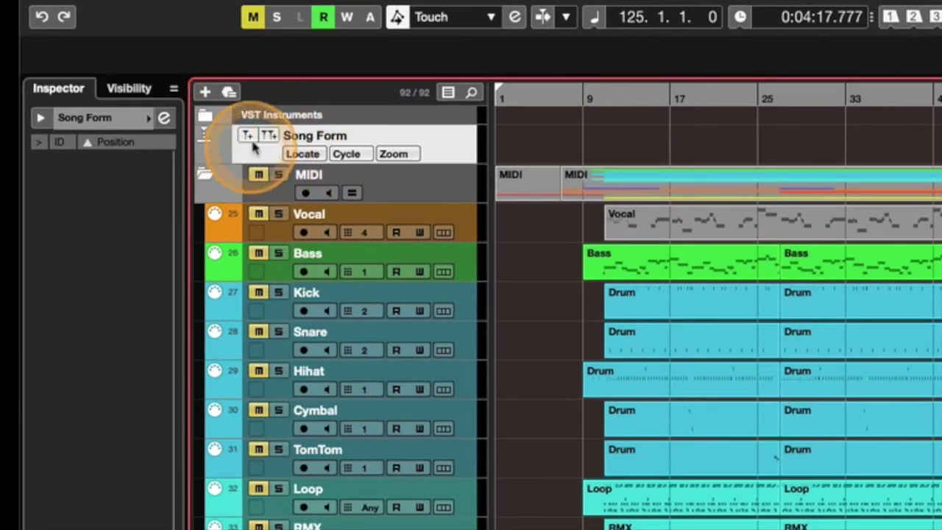
# Colour the Song Form marker track red with Color 1.
pyautogui.click(220, 162)
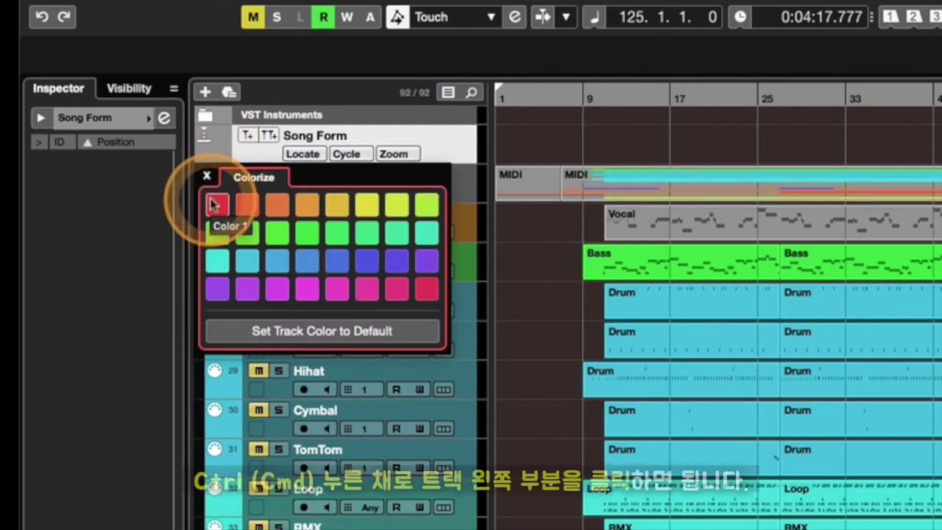
pyautogui.click(222, 156)
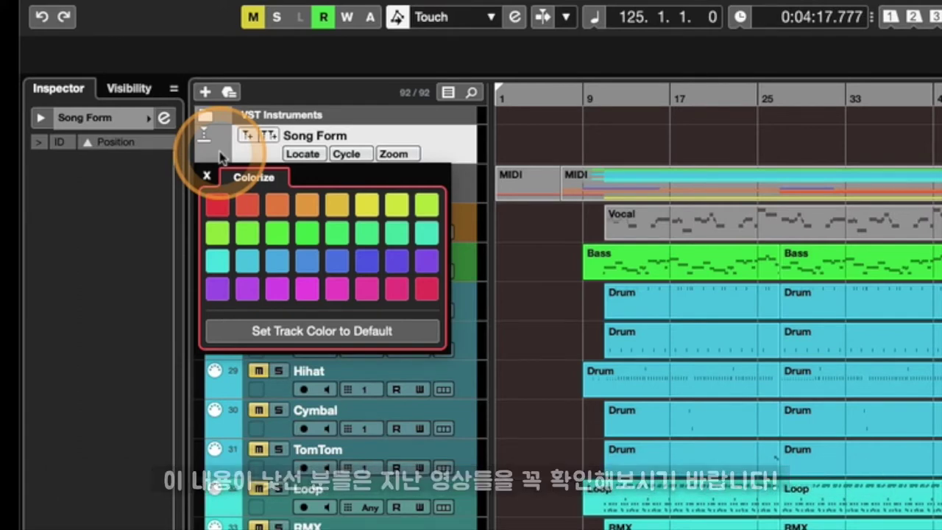
pyautogui.click(217, 206)
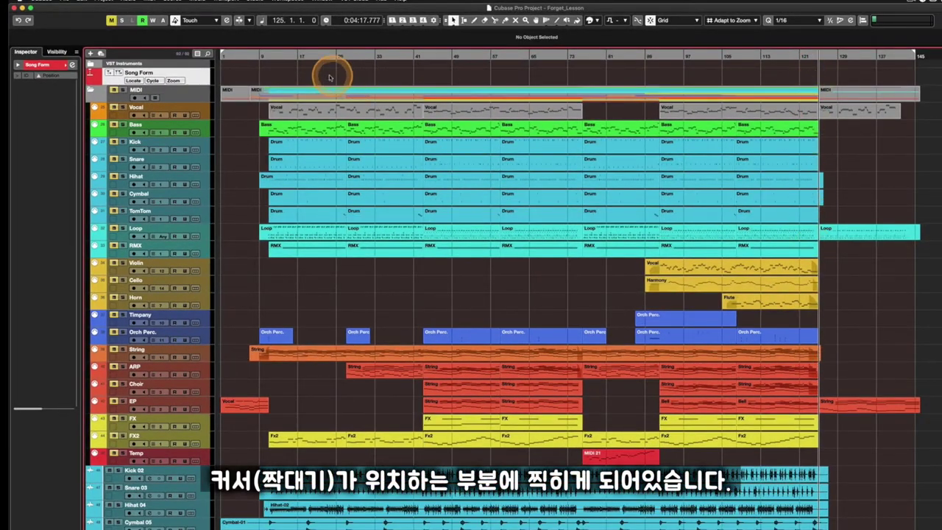
# Move the project cursor to several places along the timeline, finishing at the start of bar 11.
pyautogui.click(267, 54)
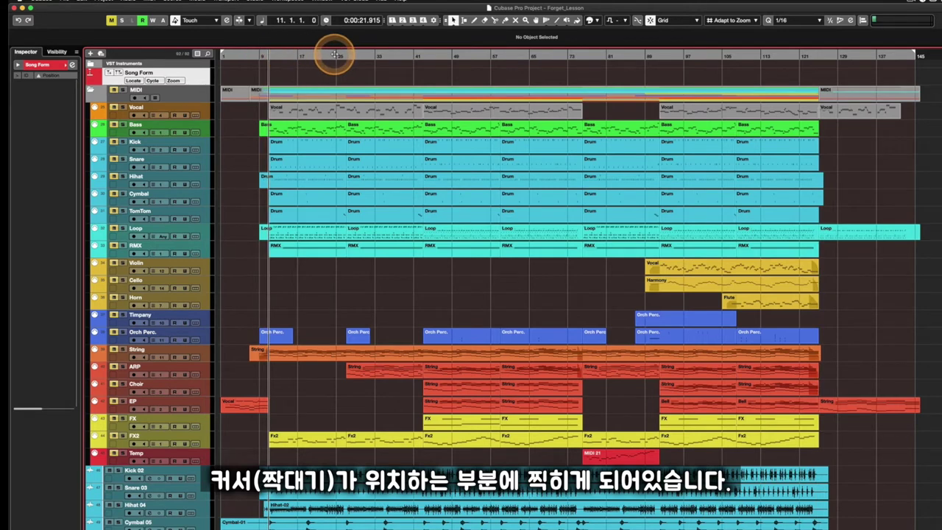
pyautogui.click(337, 56)
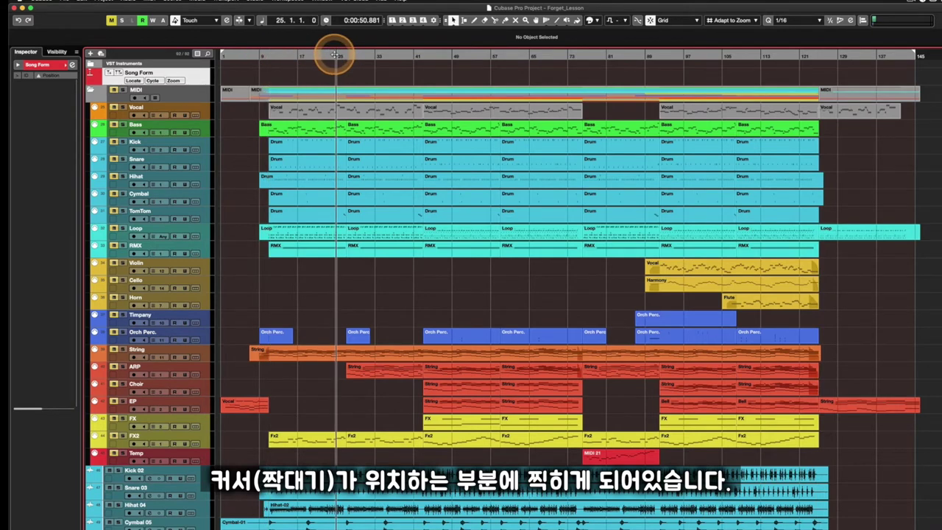
pyautogui.click(270, 55)
pyautogui.moveTo(287, 66); pyautogui.dragTo(453, 55)
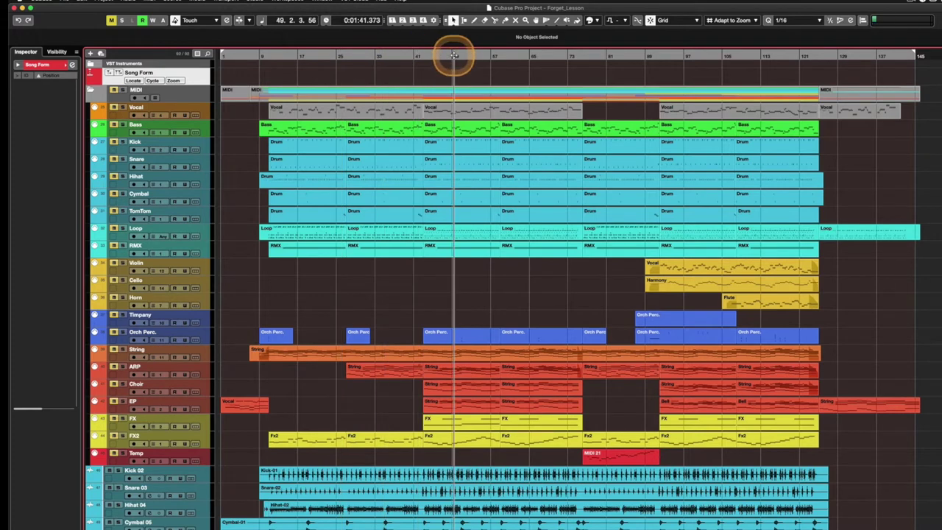
pyautogui.click(268, 56)
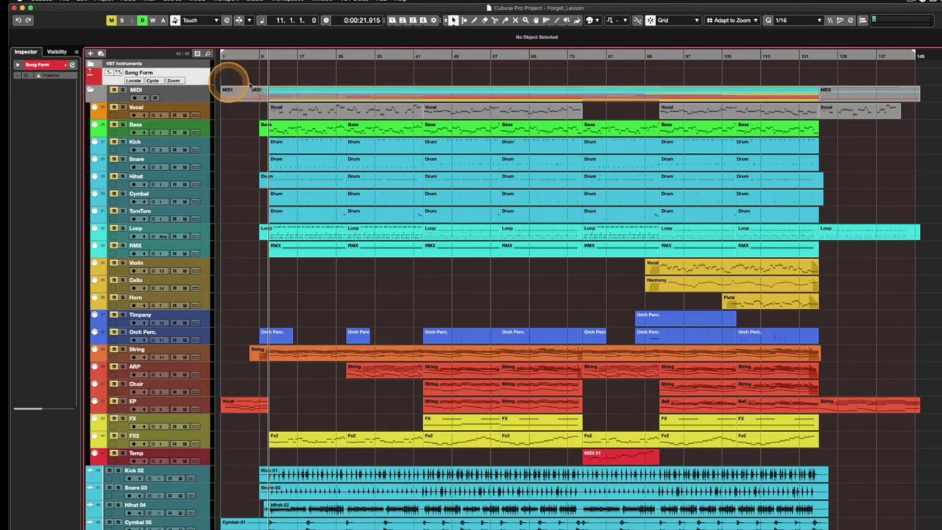
# Place position markers at bars 1 and 11 on the Song Form track with the Draw tool.
pyautogui.moveTo(301, 66); pyautogui.dragTo(417, 77)
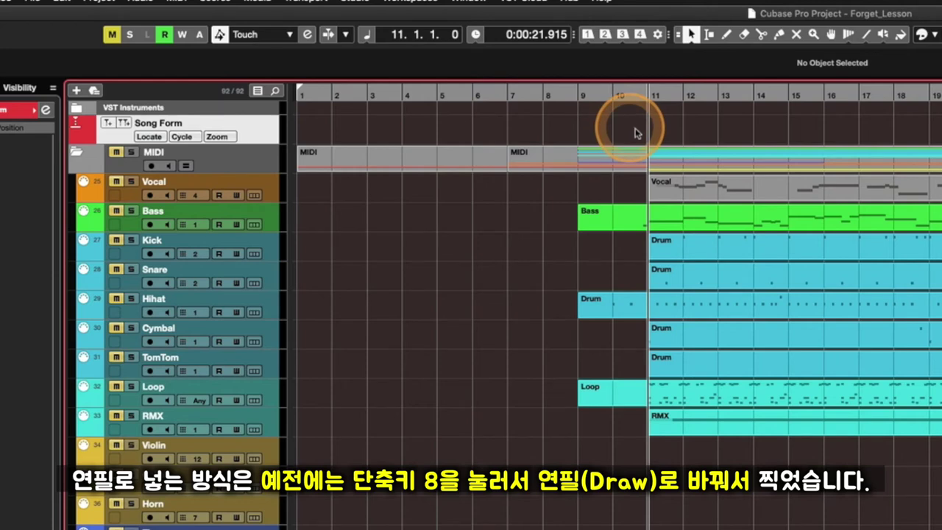
pyautogui.press('8')
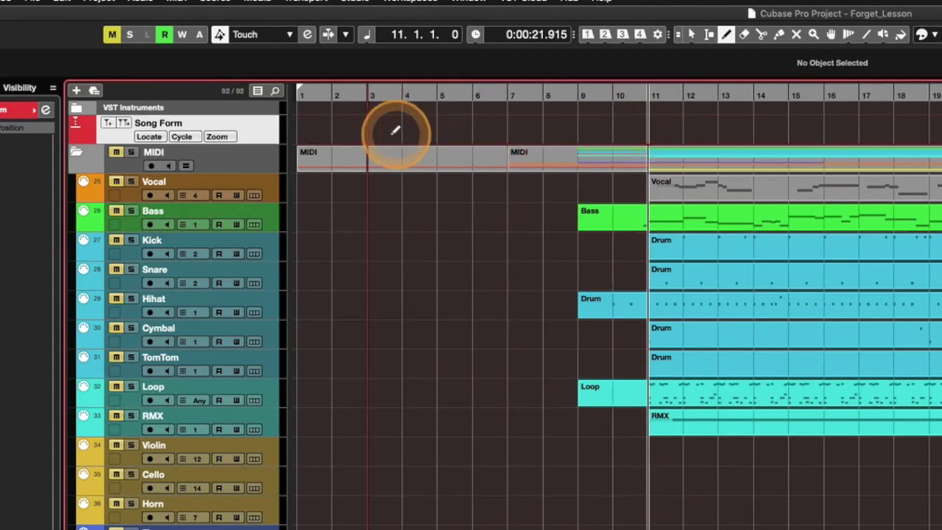
pyautogui.click(303, 132)
pyautogui.press('1')
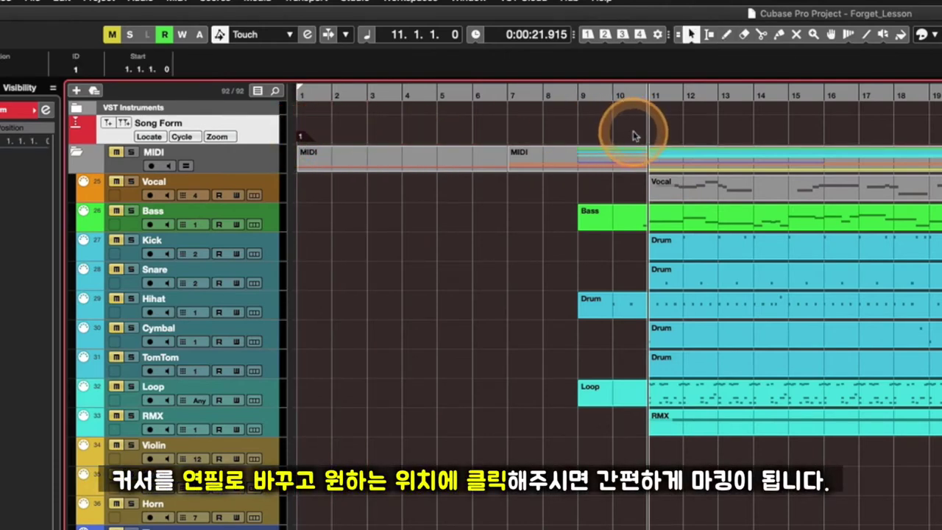
pyautogui.press('8')
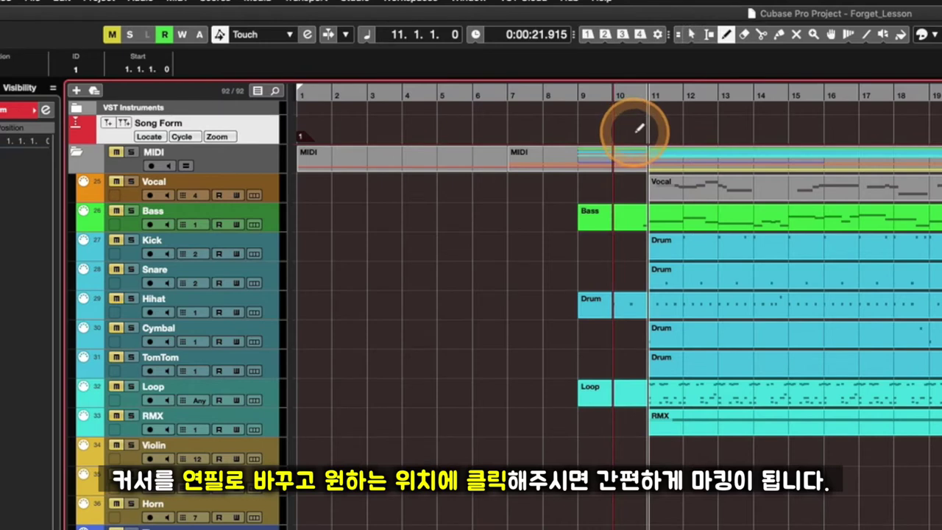
pyautogui.click(654, 133)
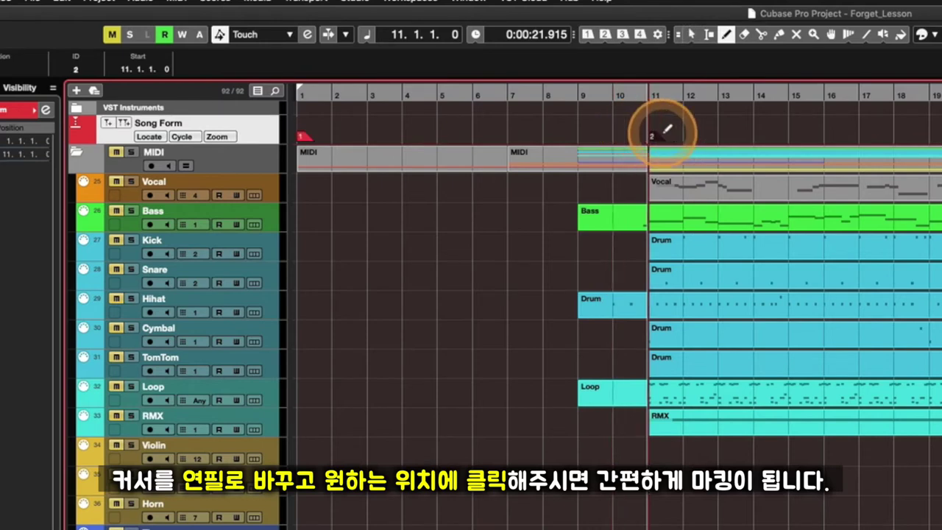
# Return to the selection tool and place markers at bars 27 and 43 using its temporary pencil.
pyautogui.press('g')
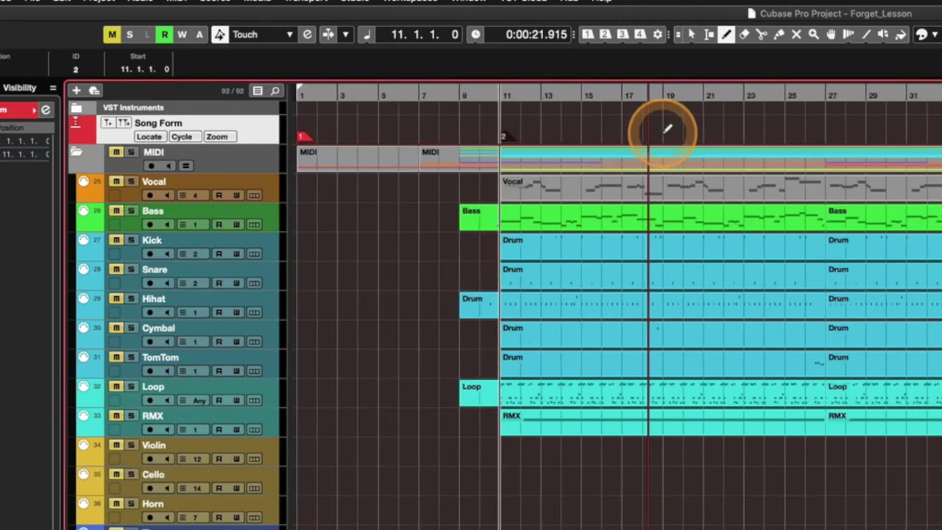
pyautogui.hscroll(3, 665, 129)
pyautogui.press('1')
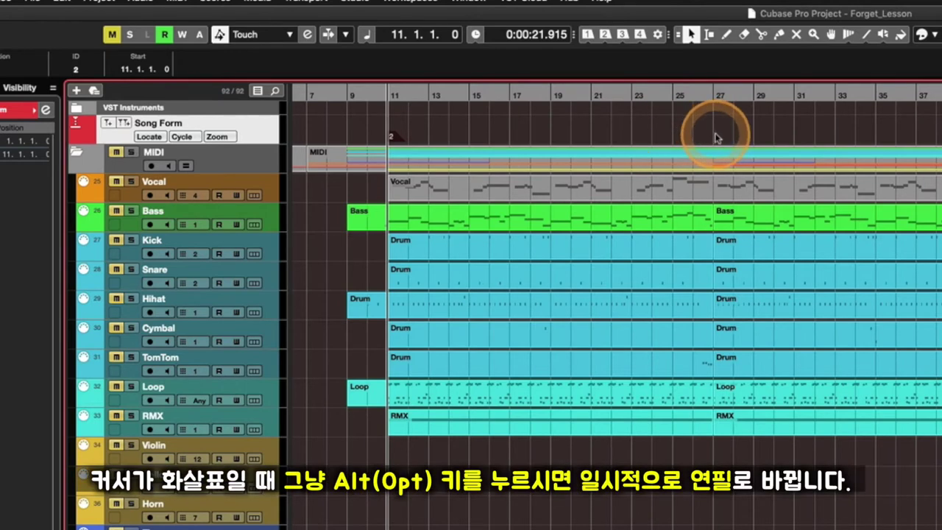
pyautogui.press('alt')
pyautogui.press('alt')
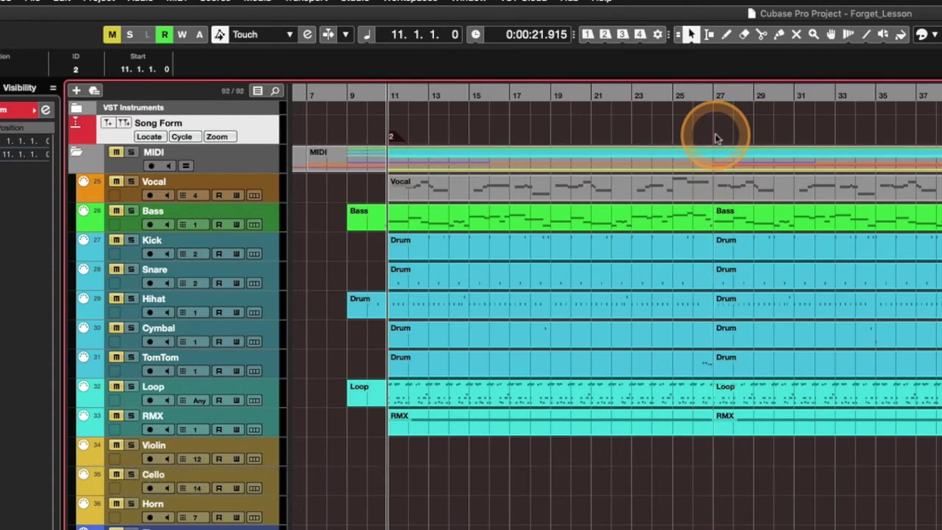
pyautogui.press('alt')
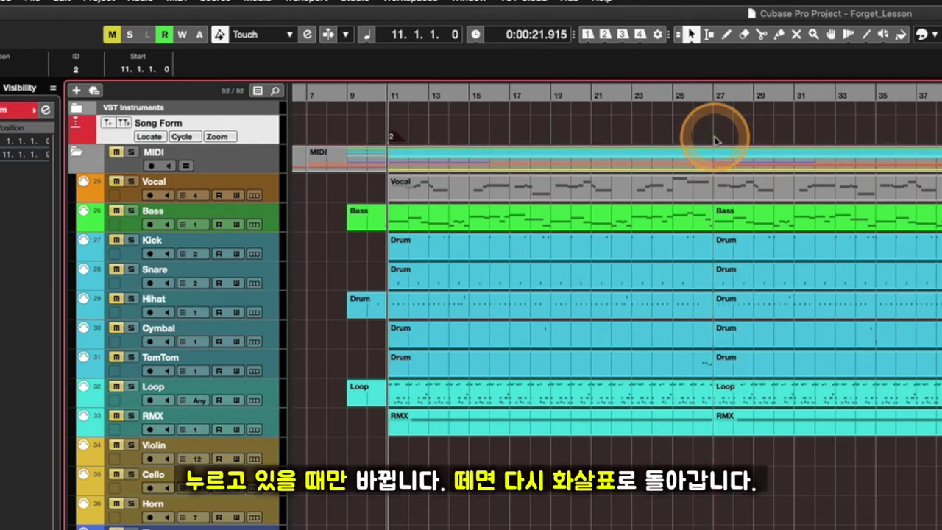
pyautogui.press('alt')
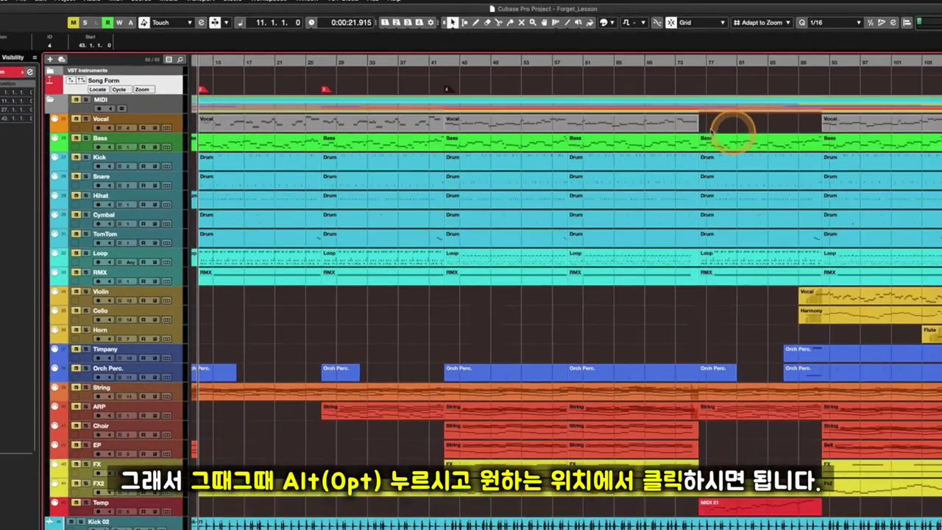
# Place further markers at bars 76, 92 and 125 on the Song Form track, leaving no marker selected.
pyautogui.press('alt')
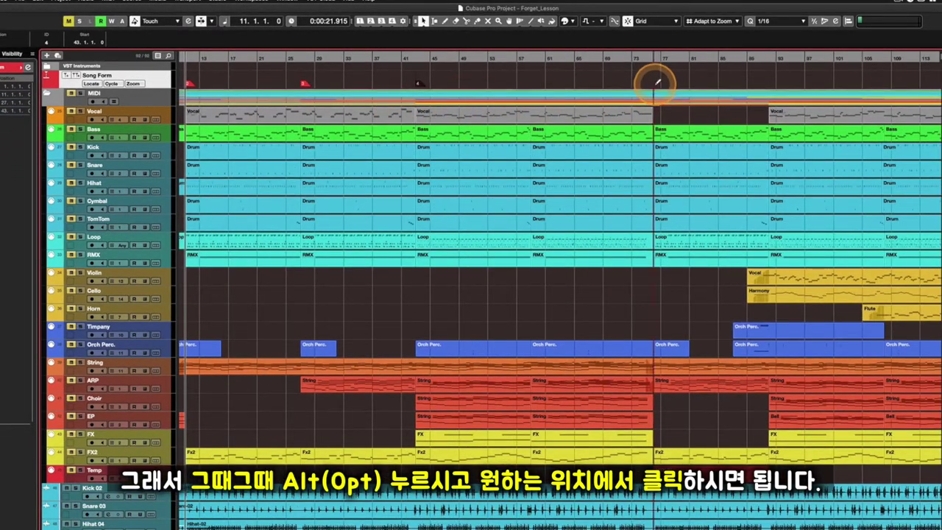
pyautogui.hscroll(5, 647, 82)
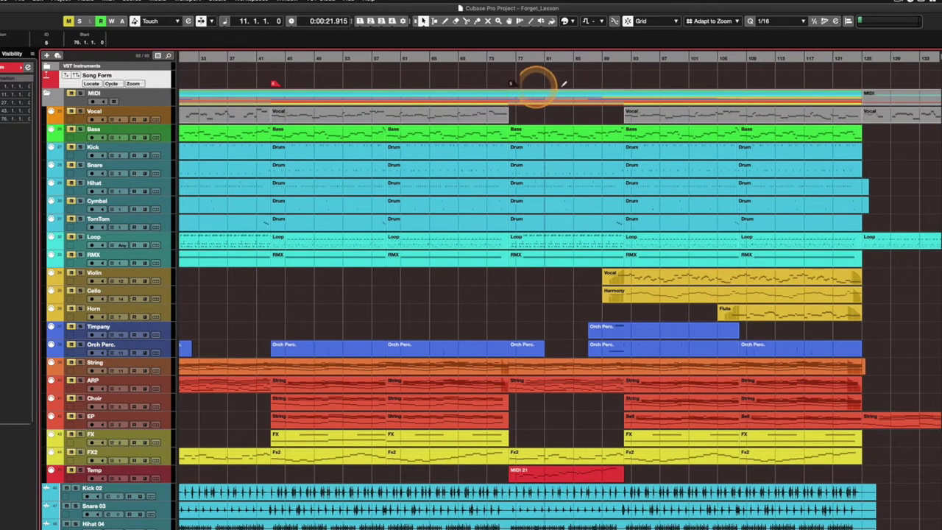
pyautogui.press('g')
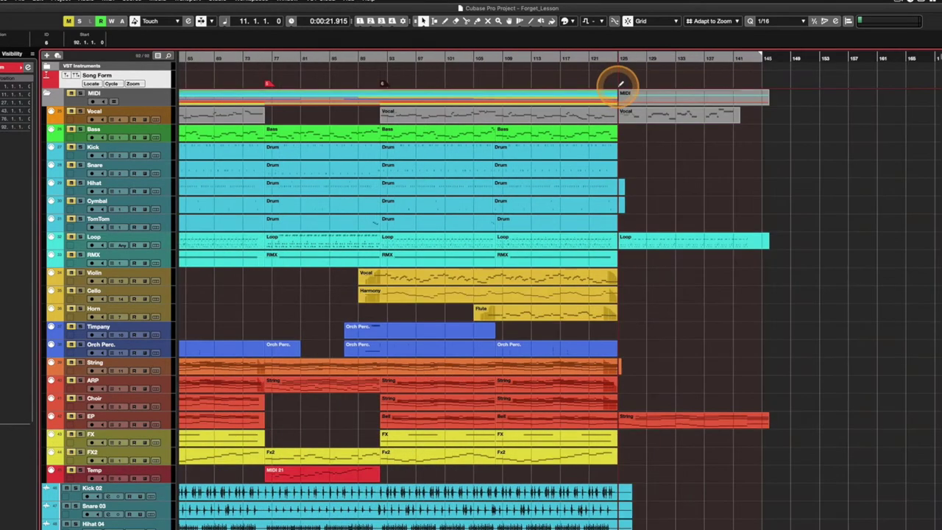
pyautogui.press('g')
pyautogui.press('g')
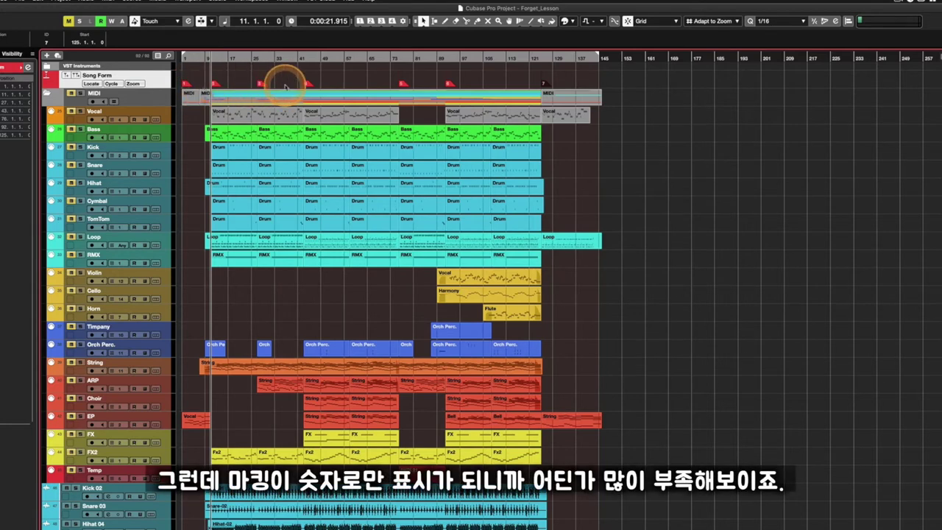
pyautogui.click(546, 83)
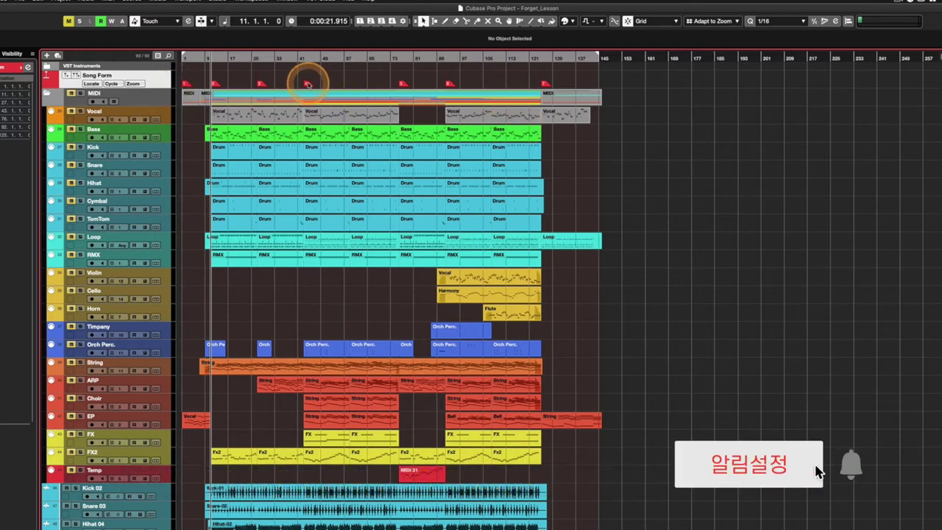
pyautogui.press('h')
pyautogui.press('h')
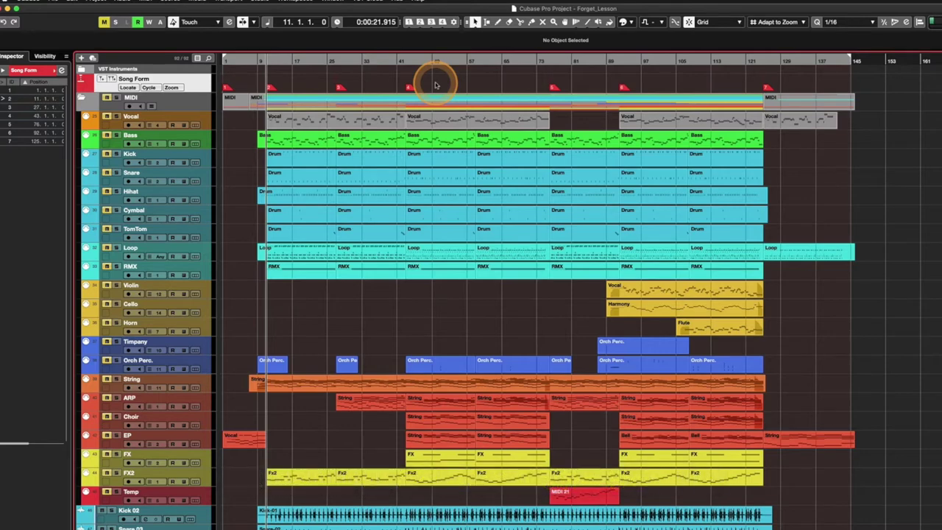
pyautogui.scroll(3, 435, 86)
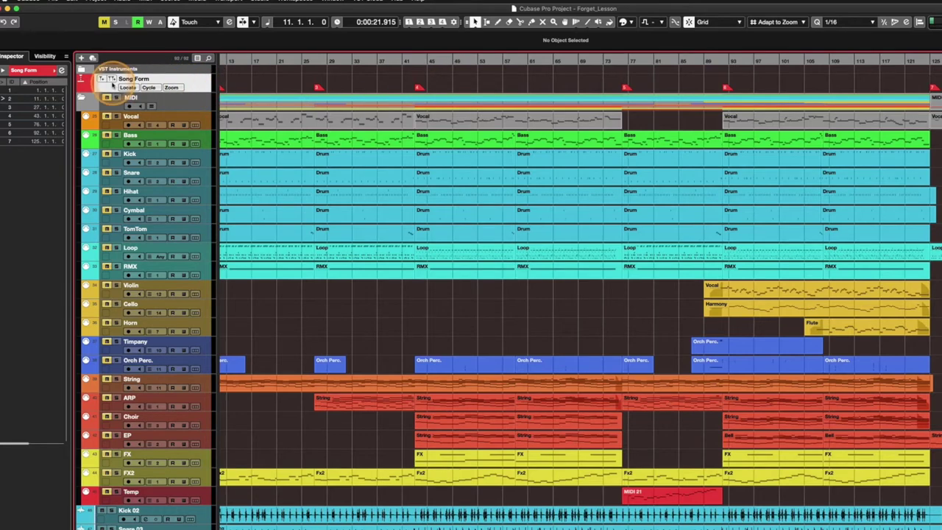
pyautogui.moveTo(429, 64); pyautogui.dragTo(477, 61)
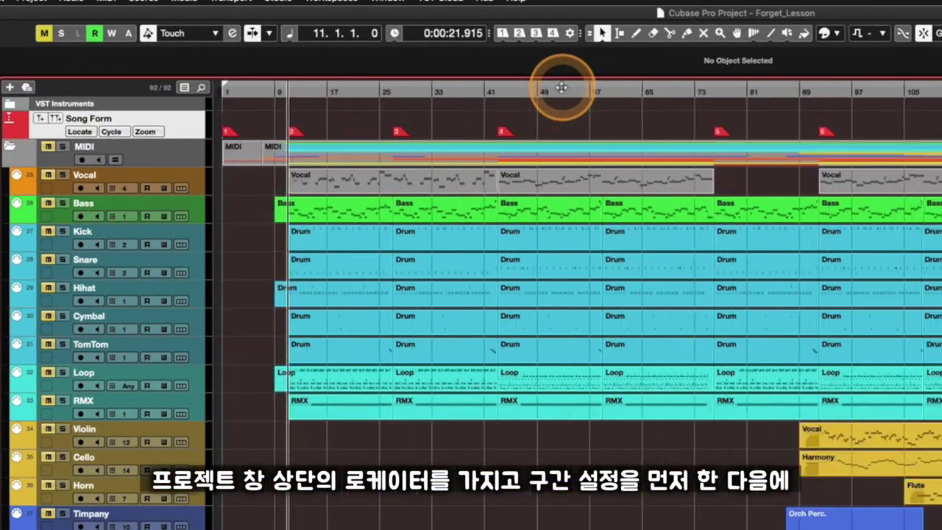
pyautogui.scroll(-3, 589, 88)
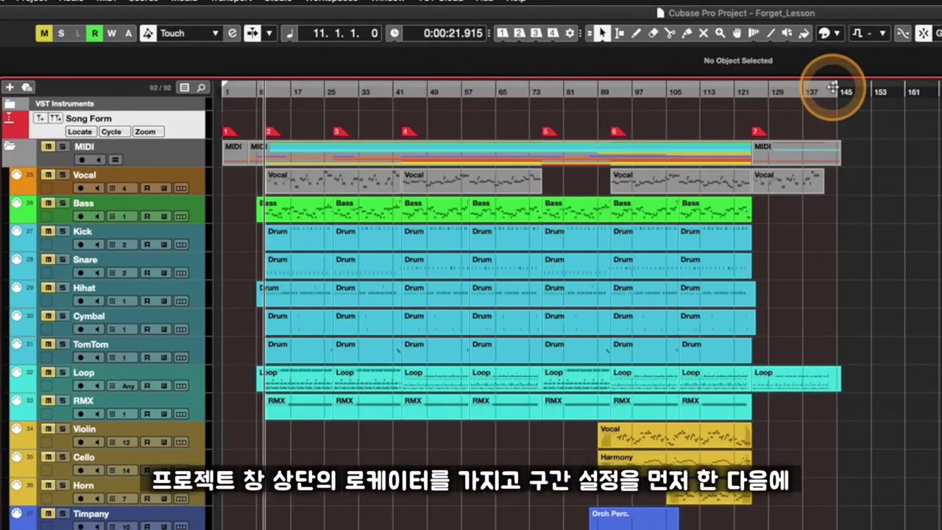
# Set the locators to bars 49 and 65 and add a cycle marker for that range on the Song Form track.
pyautogui.moveTo(223, 86); pyautogui.dragTo(429, 90)
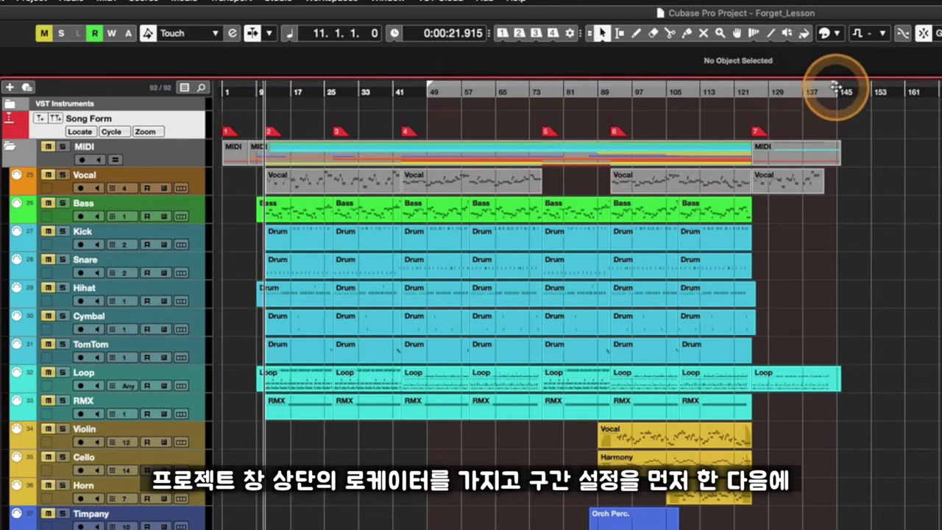
pyautogui.moveTo(835, 86); pyautogui.dragTo(500, 95)
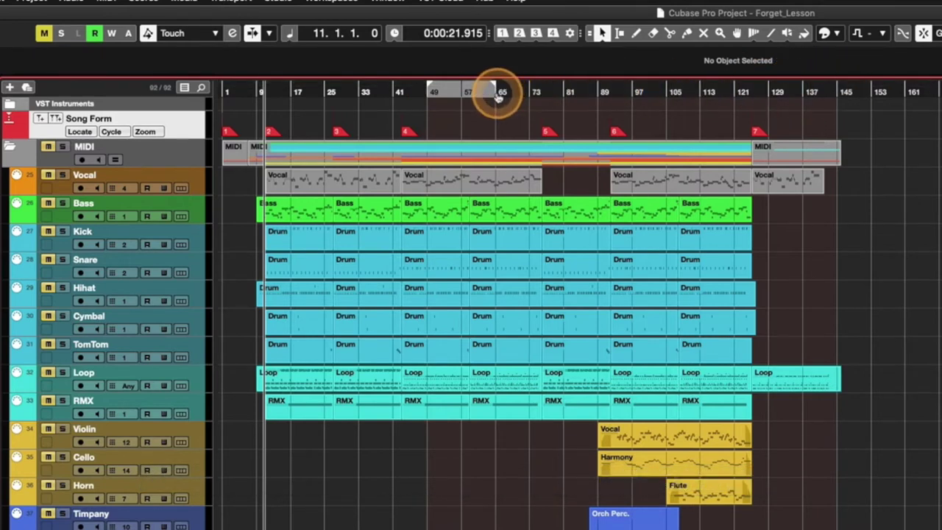
pyautogui.click(55, 121)
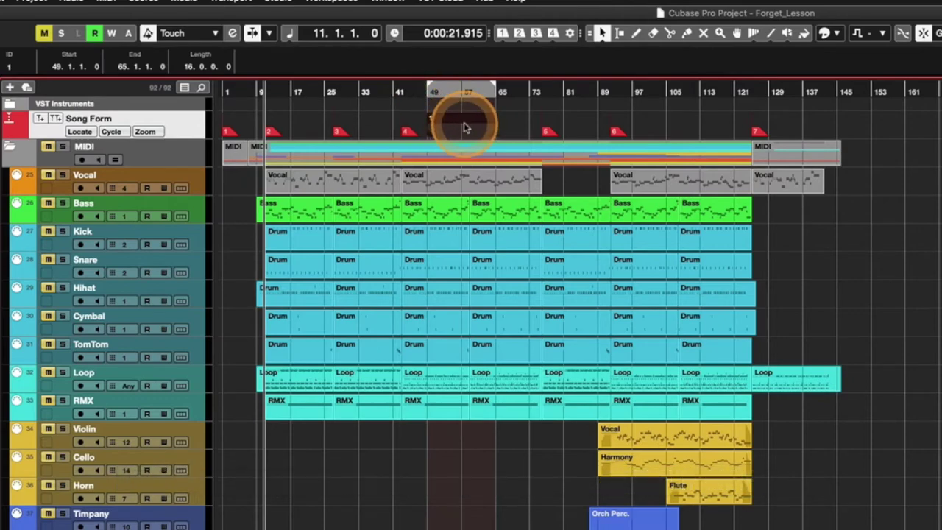
pyautogui.moveTo(412, 95); pyautogui.dragTo(773, 126)
pyautogui.moveTo(930, 133); pyautogui.dragTo(862, 126)
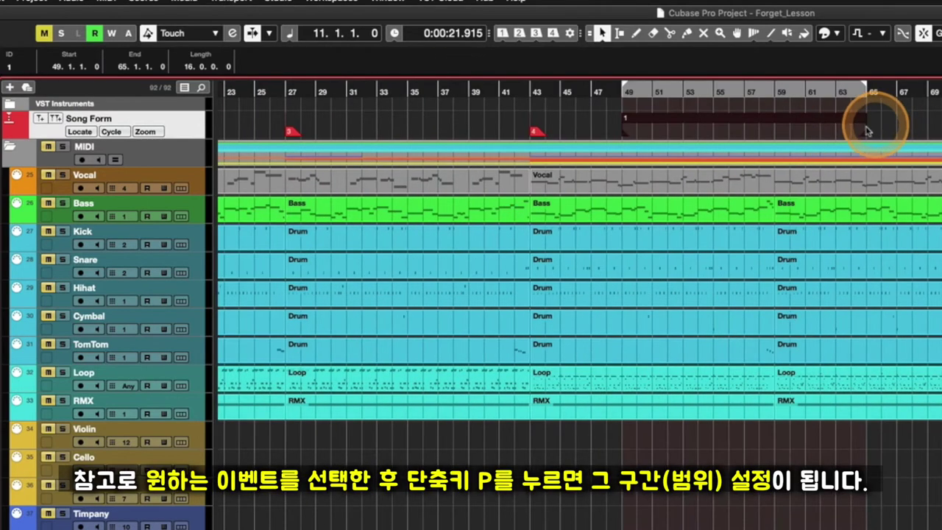
# Set the locators to the Kick part at bars 43–59, and extend them by adding the preceding Kick part from bar 27.
pyautogui.click(657, 245)
pyautogui.press('p')
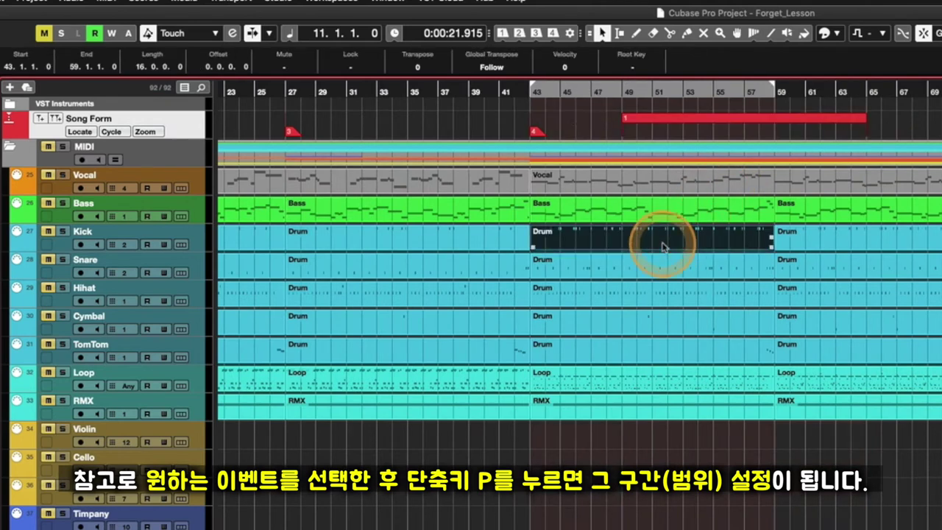
pyautogui.keyDown('shift'); pyautogui.click(429, 234); pyautogui.keyUp('shift')
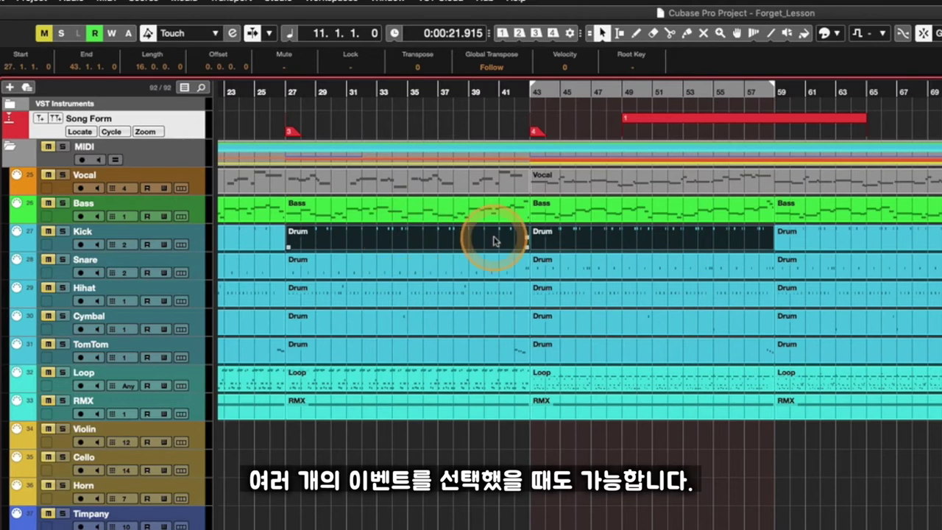
pyautogui.press('p')
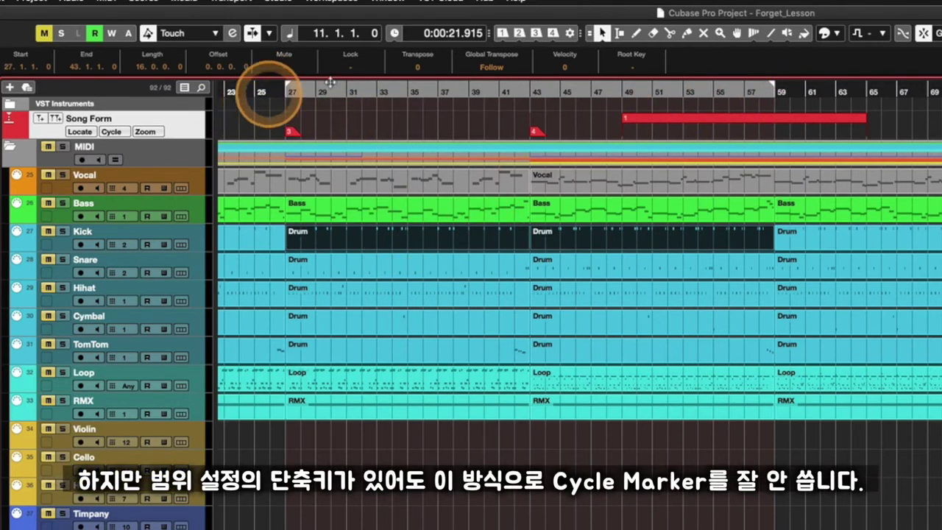
# Move the left locator back to the start of the song at bar 1.
pyautogui.press('g')
pyautogui.press('g')
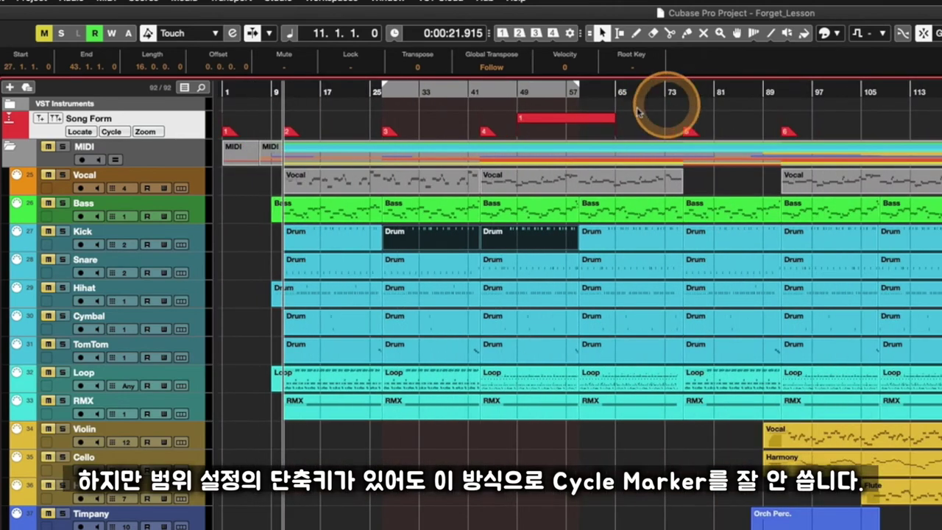
pyautogui.moveTo(541, 116); pyautogui.dragTo(546, 123)
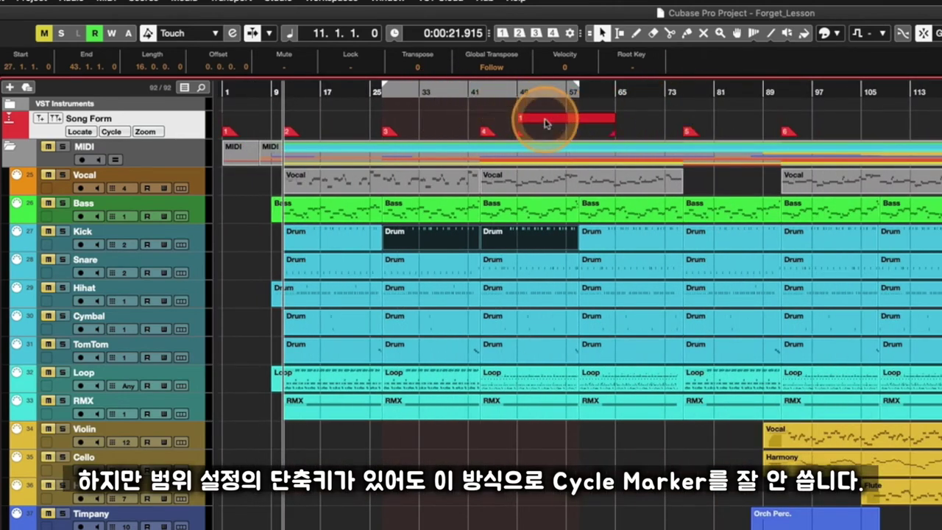
pyautogui.moveTo(384, 86); pyautogui.dragTo(225, 98)
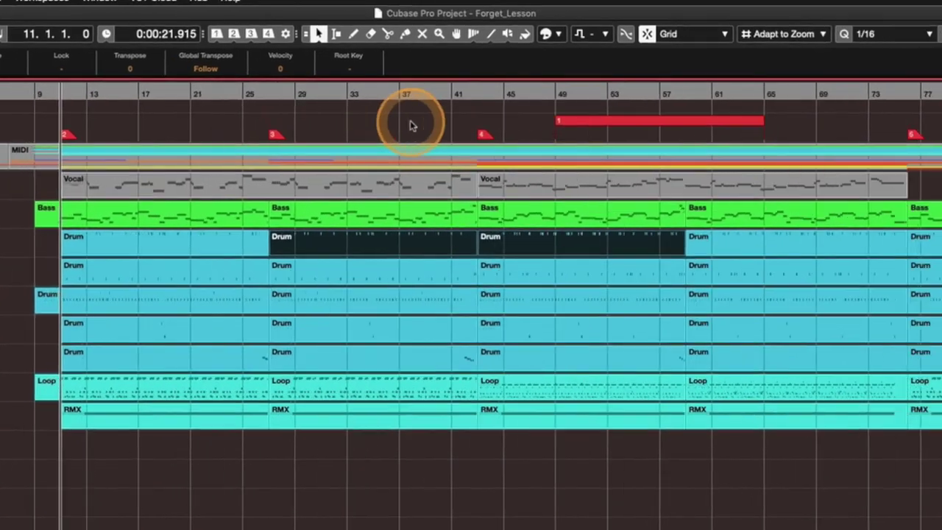
# Delete the cycle marker at bars 49–65 and position marker 4 at bar 43 from the Song Form track.
pyautogui.press('h')
pyautogui.press('h')
pyautogui.click(557, 118)
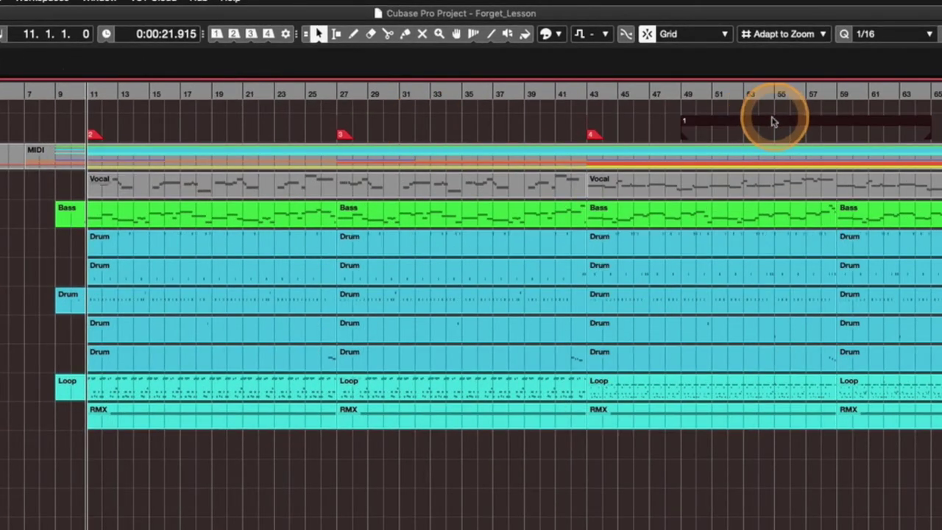
pyautogui.hscroll(4, 496, 140)
pyautogui.press('g')
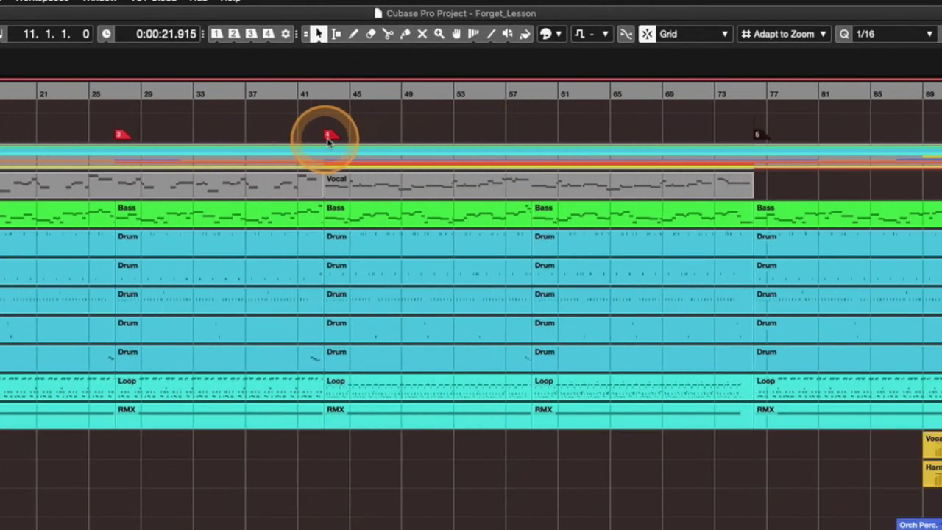
pyautogui.press('g')
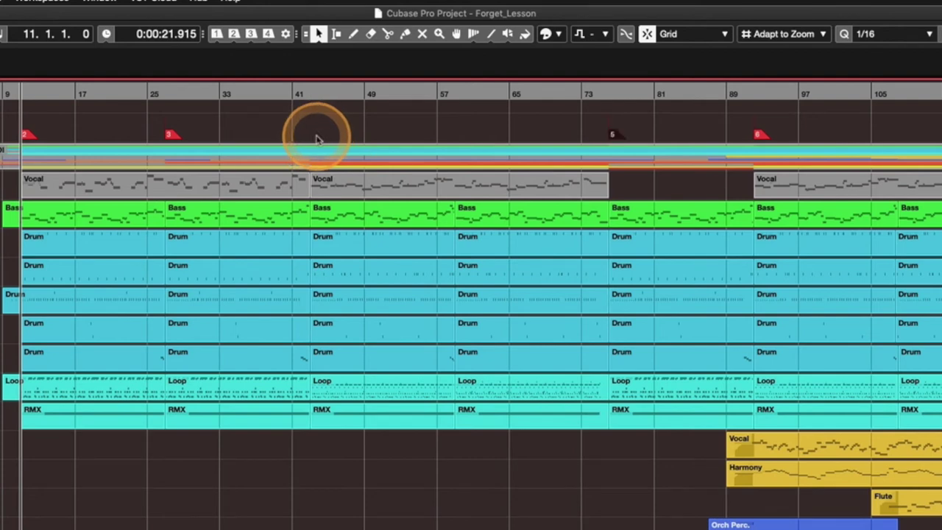
# Draw a cycle marker from bar 43 to bar 76 directly on the Song Form track and deselect it.
pyautogui.moveTo(316, 140); pyautogui.dragTo(318, 131)
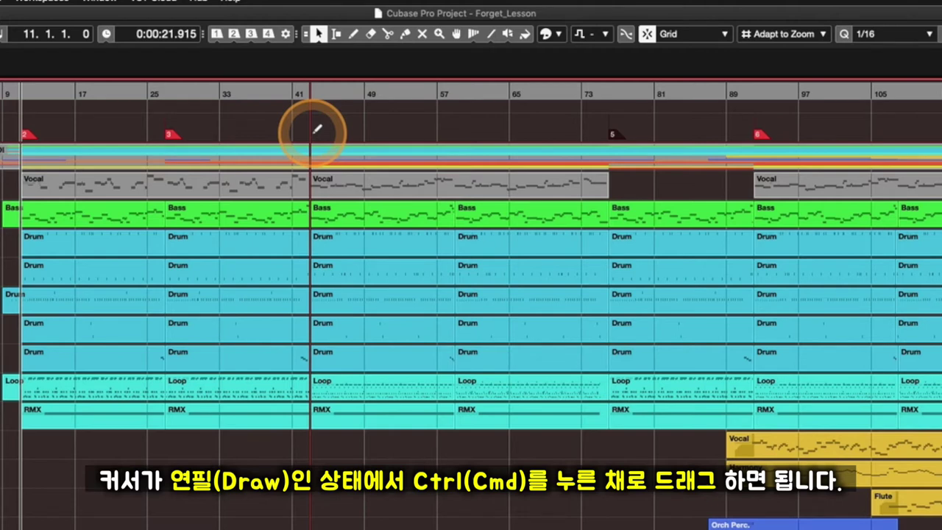
pyautogui.moveTo(317, 129); pyautogui.dragTo(615, 134)
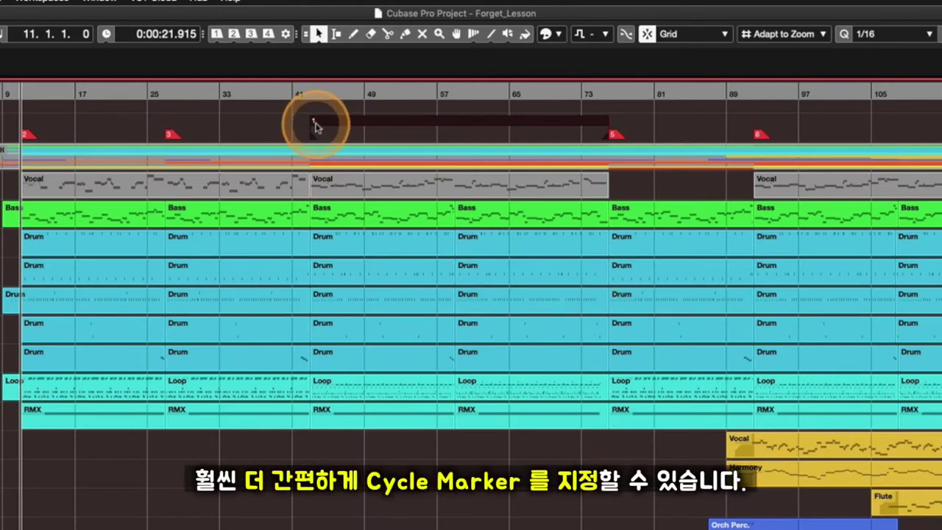
pyautogui.press('h')
pyautogui.press('h')
pyautogui.press('h')
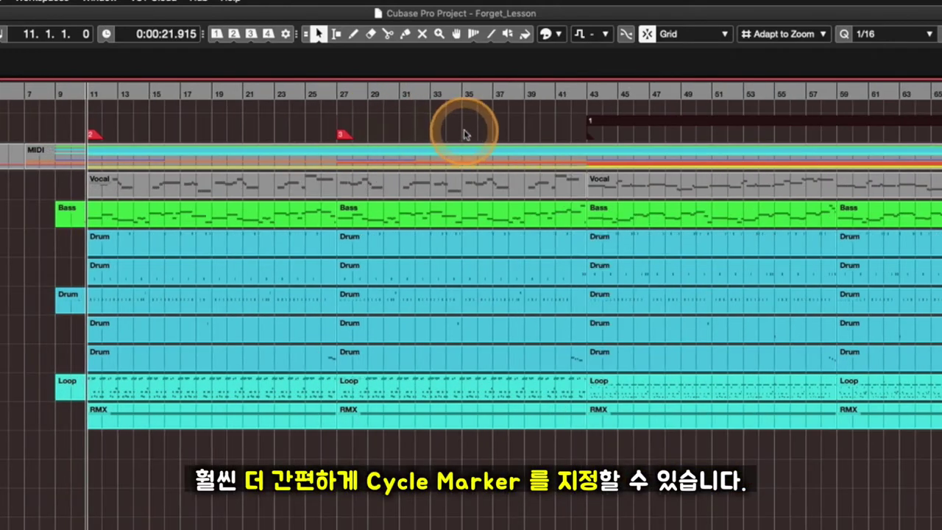
pyautogui.click(423, 131)
pyautogui.hscroll(3, 354, 118)
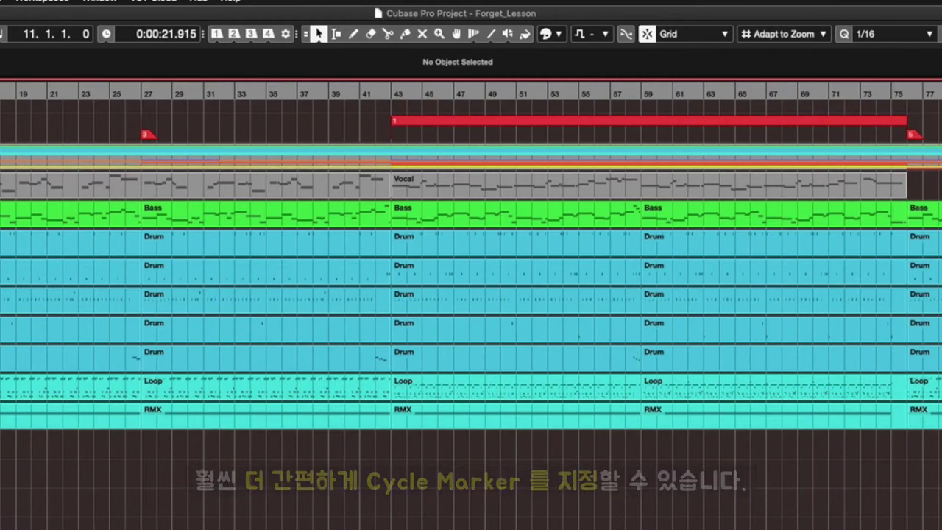
# Increase the height of the Song Form track to give its markers more room.
pyautogui.moveTo(42, 147); pyautogui.dragTo(42, 215)
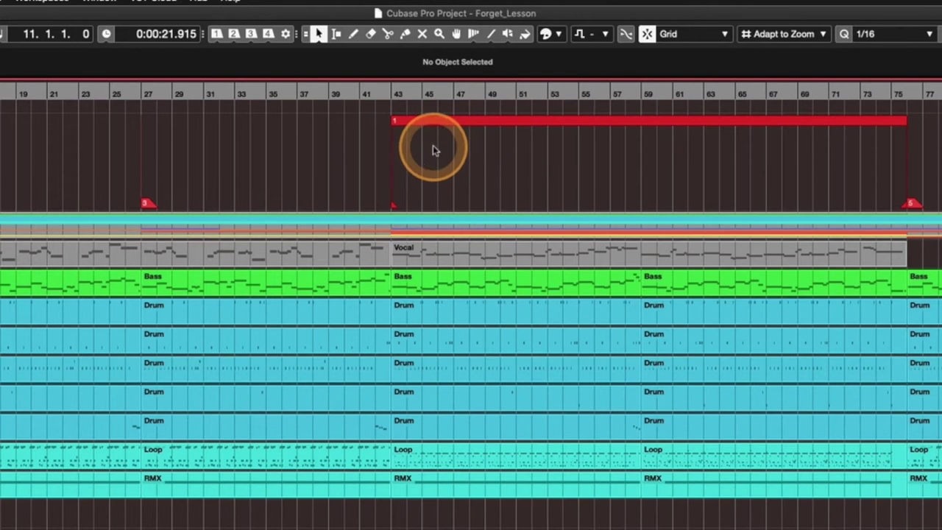
pyautogui.hscroll(3, 433, 147)
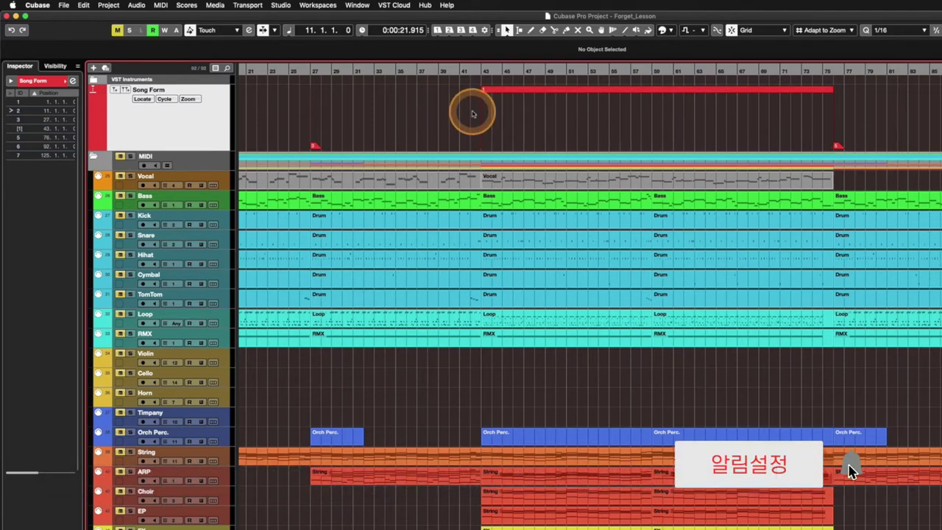
pyautogui.hscroll(3, 473, 114)
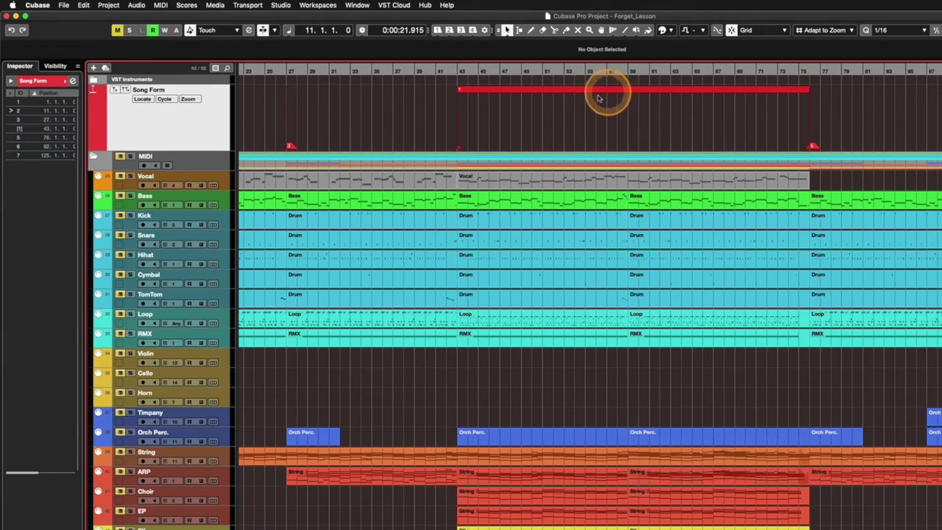
# Replace position marker 6 at bar 92 with a drawn cycle marker spanning bars 92 to 125, leaving nothing selected.
pyautogui.hscroll(10, 519, 116)
pyautogui.hscroll(7, 520, 115)
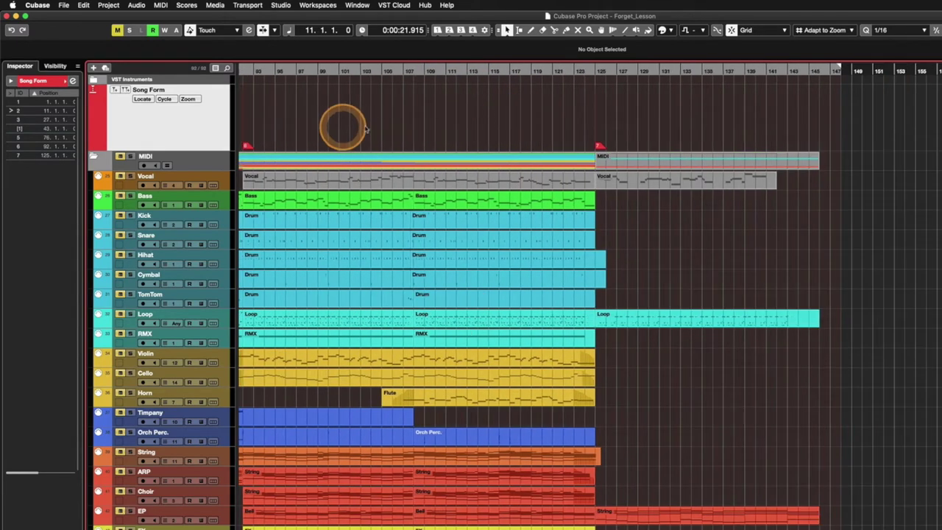
pyautogui.hscroll(-4, 343, 126)
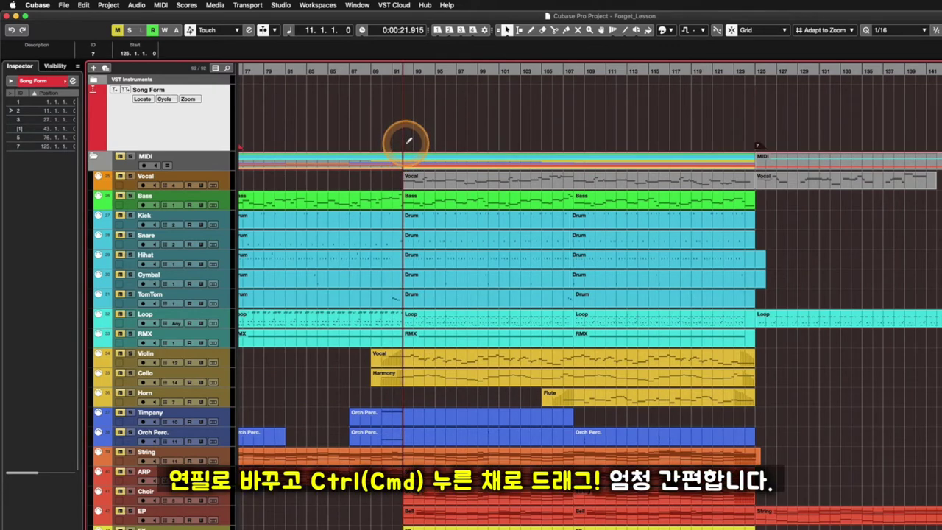
pyautogui.moveTo(407, 140); pyautogui.dragTo(755, 142)
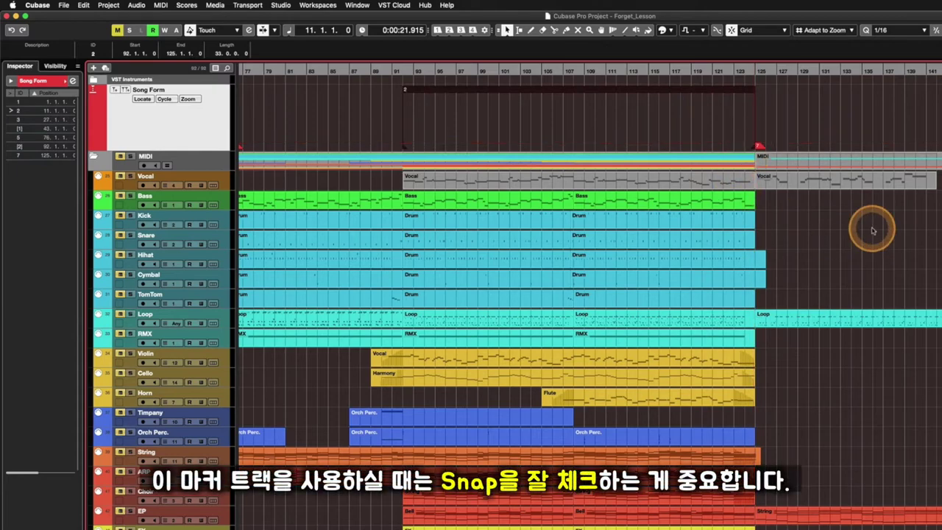
pyautogui.click(829, 135)
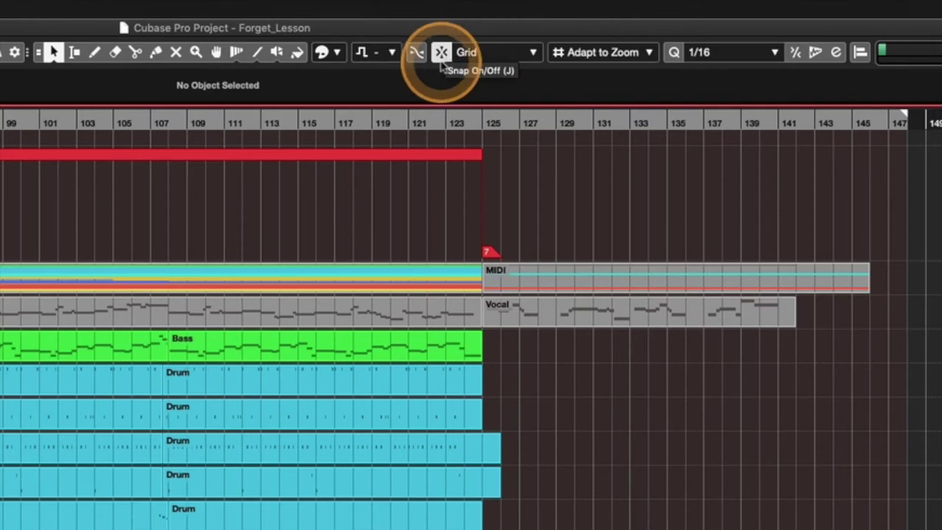
# Check the Snap setting and how the markers at bars 76 and 27 align with the starts of the events.
pyautogui.moveTo(13, 227)
pyautogui.mouseDown()
pyautogui.moveTo(564, 248)
pyautogui.moveTo(521, 249)
pyautogui.mouseUp()
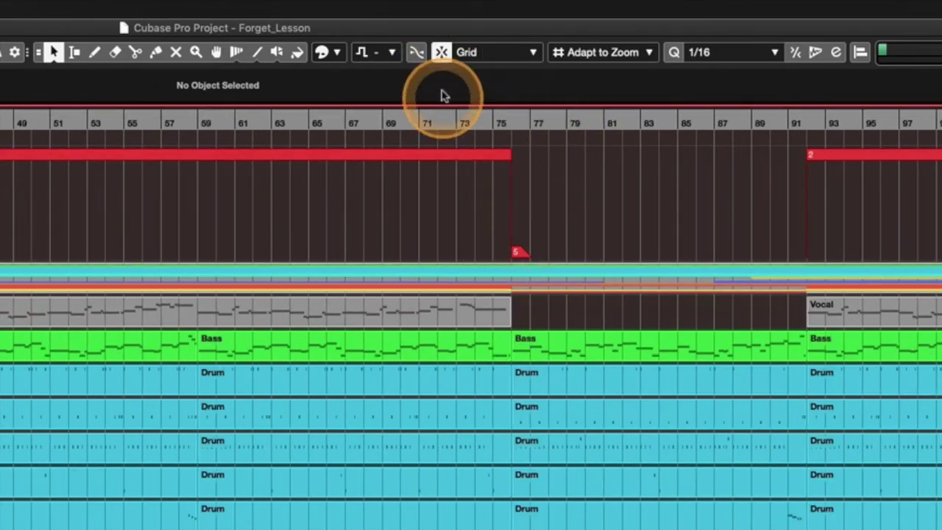
pyautogui.click(521, 299)
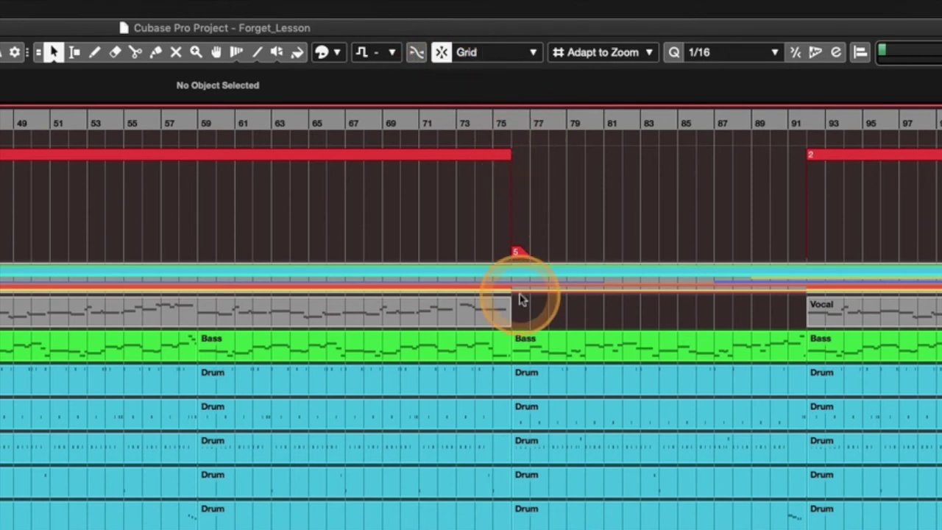
pyautogui.click(61, 233)
pyautogui.click(81, 140)
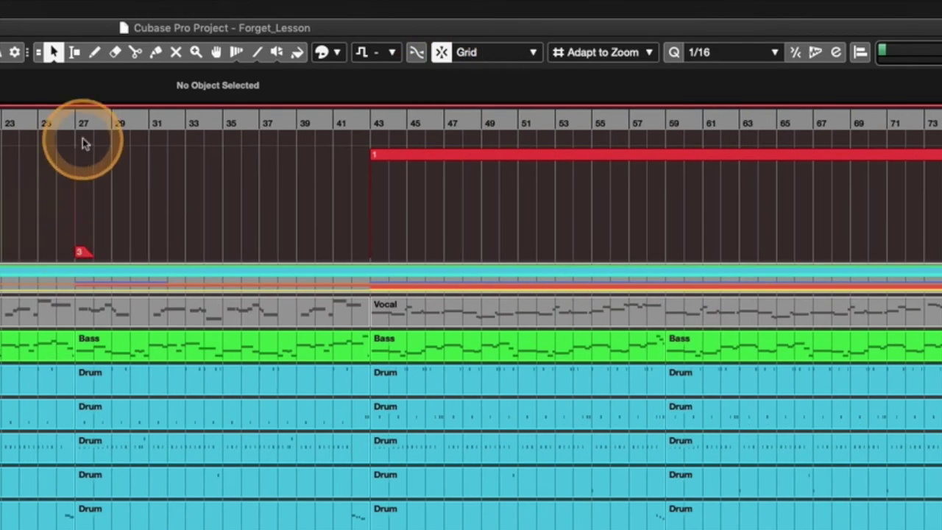
pyautogui.click(83, 257)
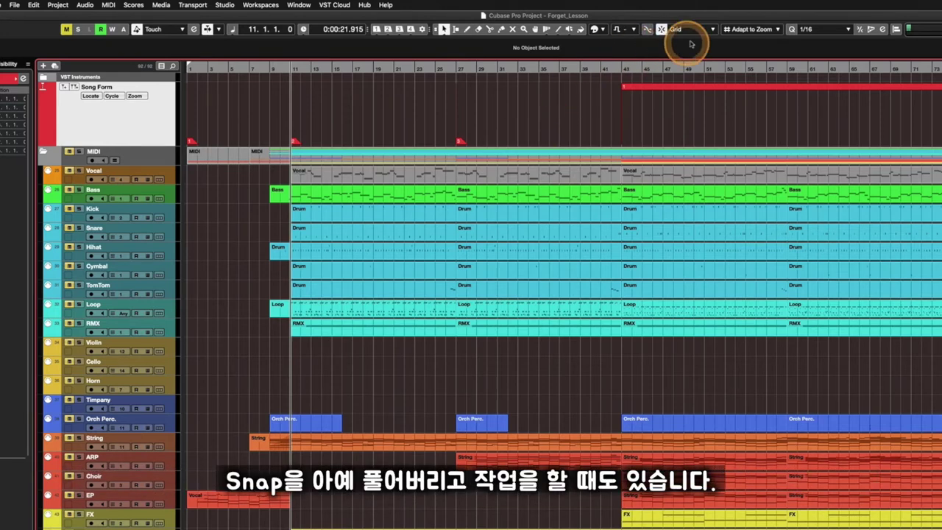
pyautogui.click(660, 29)
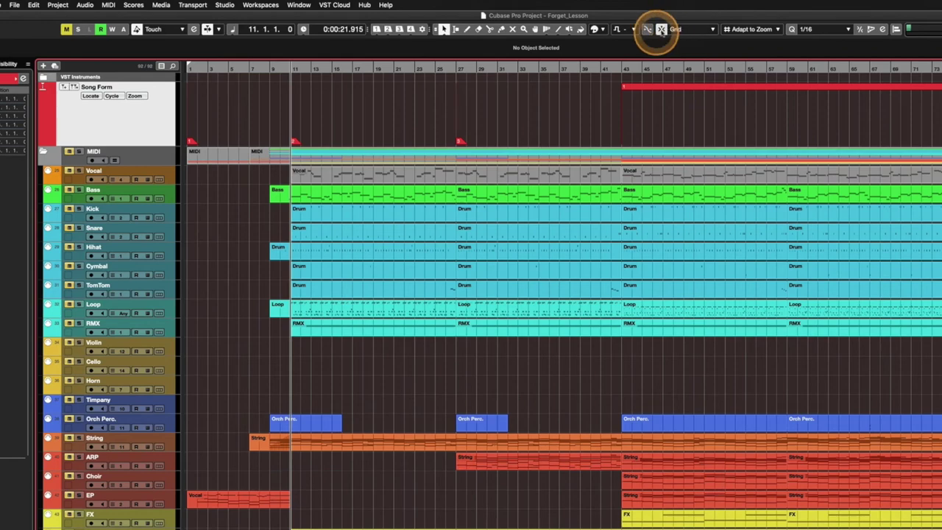
# View the whole song and compare the numbering of the cycle markers with that of the position markers.
pyautogui.press('g')
pyautogui.press('g')
pyautogui.press('g')
pyautogui.press('g')
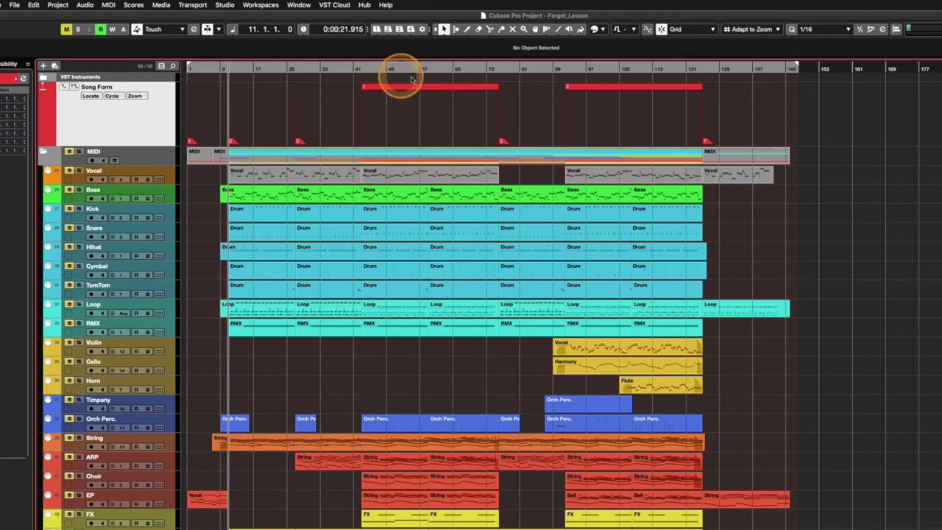
pyautogui.press('h')
pyautogui.press('h')
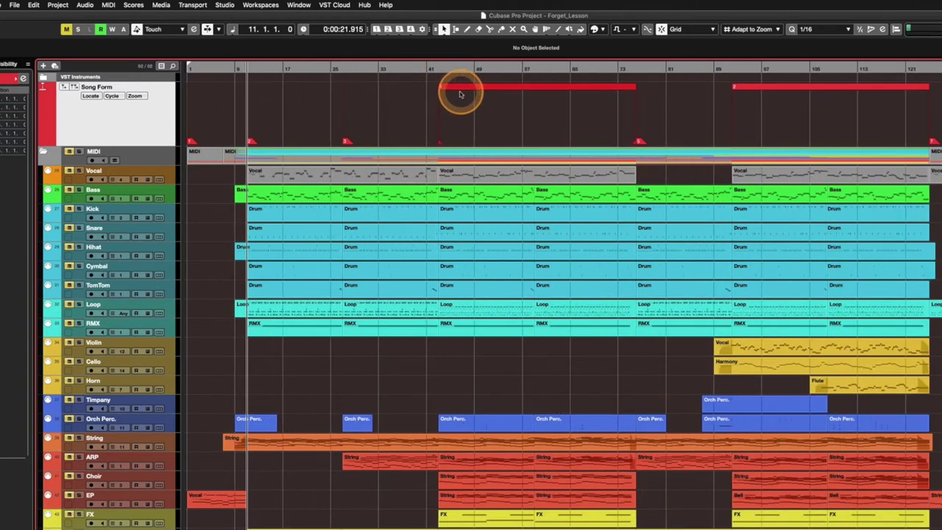
pyautogui.click(440, 93)
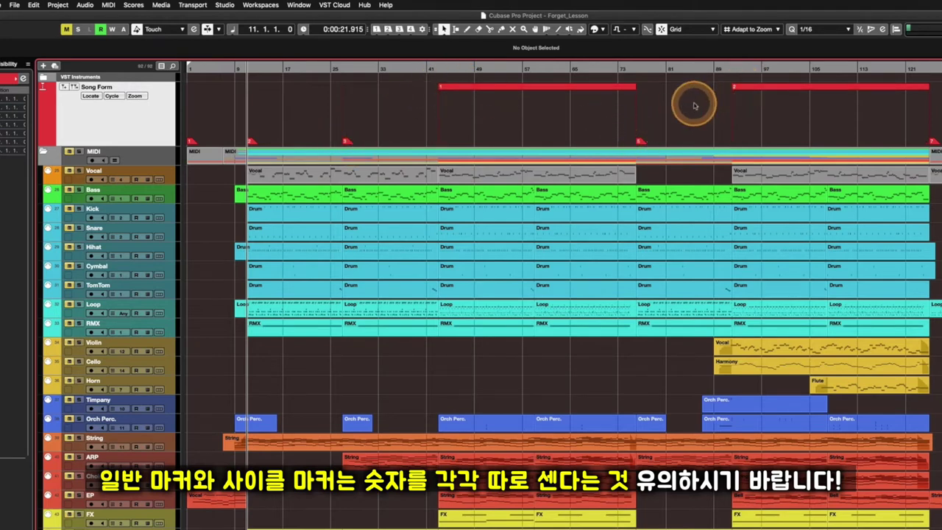
# Draw an additional position marker at bar 84, between marker 5 and cycle marker 2, and return to the selection tool.
pyautogui.press('h')
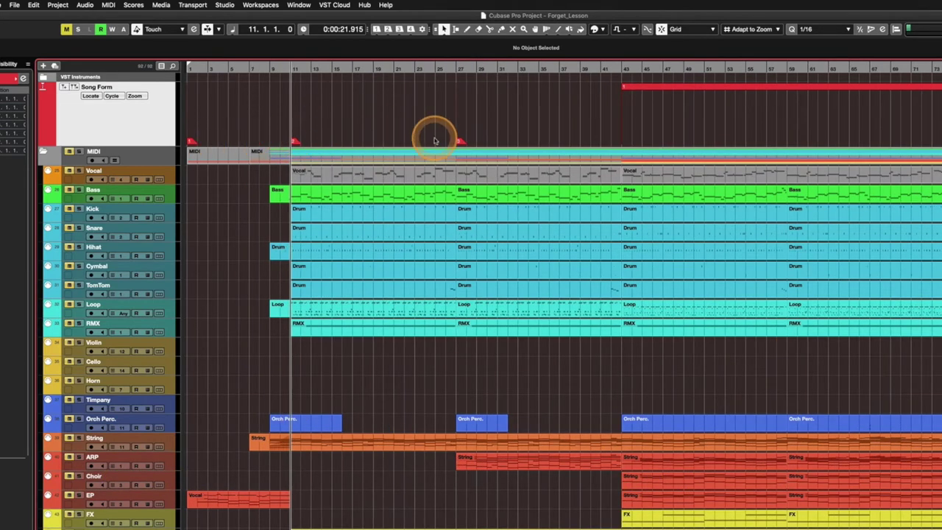
pyautogui.hscroll(5, 432, 138)
pyautogui.hscroll(5, 434, 140)
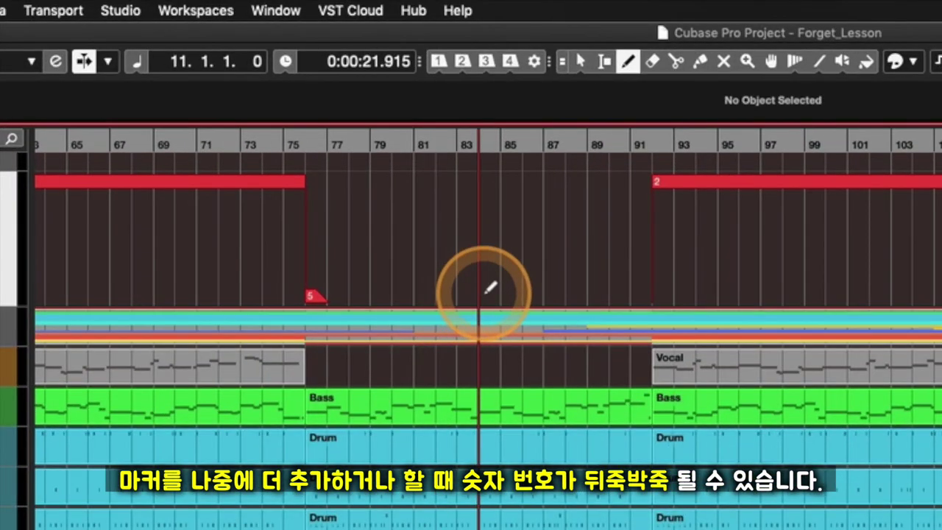
pyautogui.click(488, 289)
pyautogui.press('1')
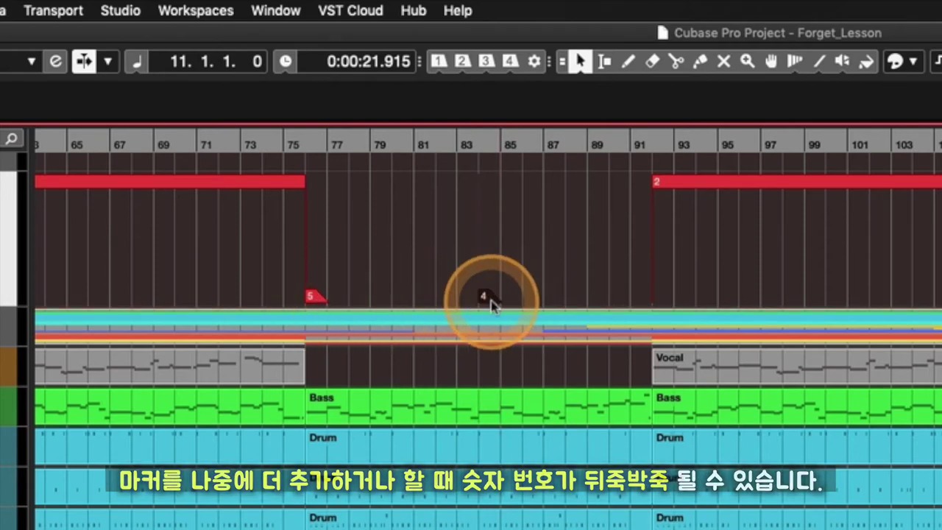
# Draw another position marker at bar 135, after marker 7, return to the selection tool, and look over the markers across the song.
pyautogui.hscroll(10, 758, 294)
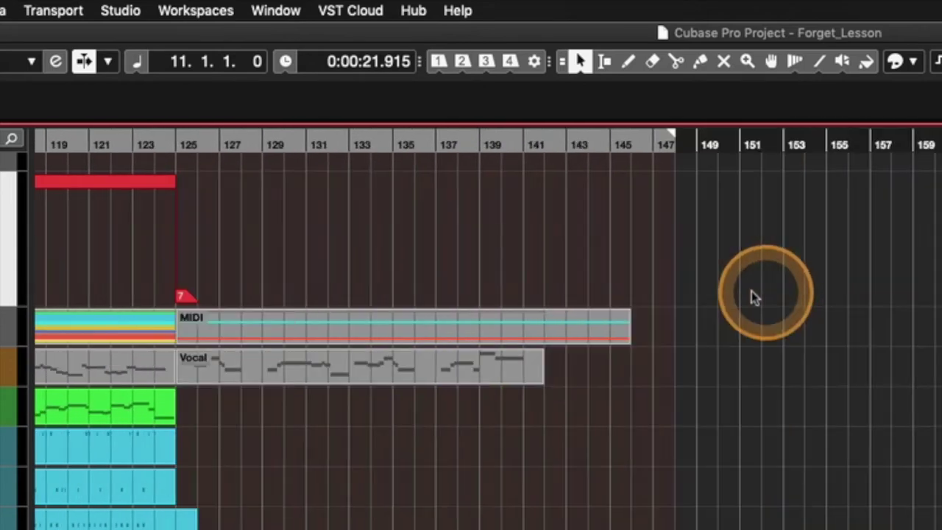
pyautogui.press('8')
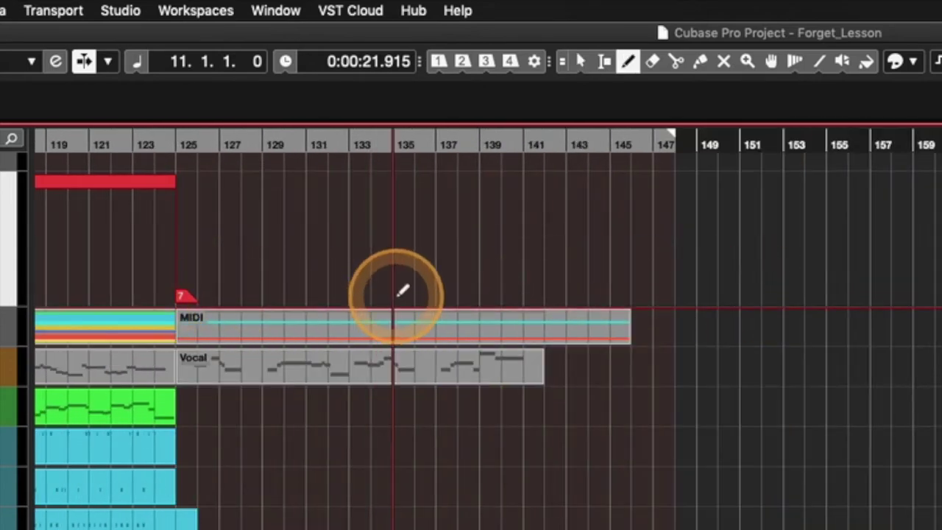
pyautogui.click(397, 296)
pyautogui.press('1')
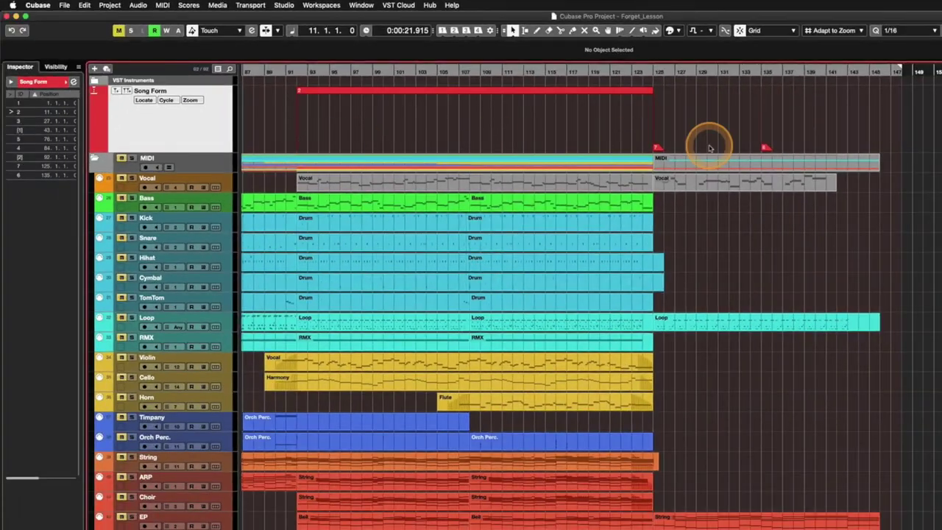
pyautogui.press('g')
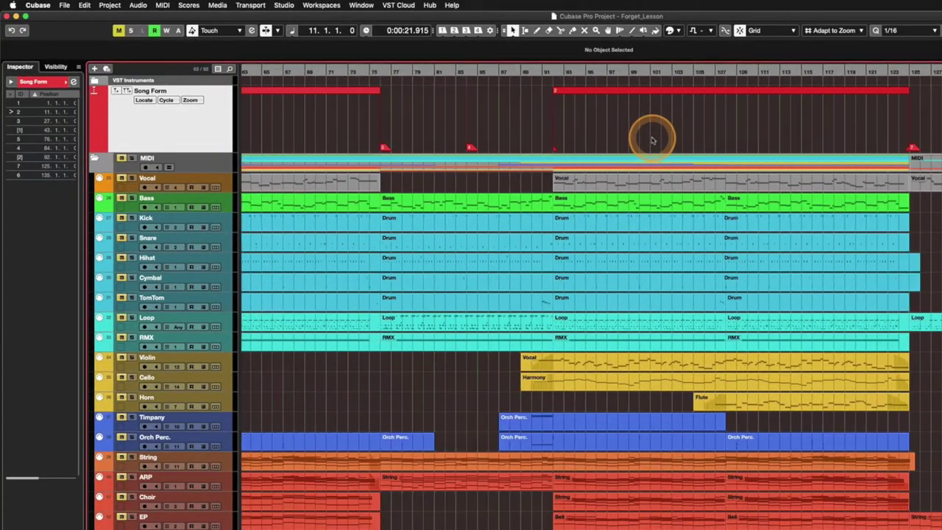
pyautogui.moveTo(470, 150)
pyautogui.mouseDown()
pyautogui.moveTo(879, 142)
pyautogui.moveTo(687, 158)
pyautogui.moveTo(590, 149)
pyautogui.mouseUp()
pyautogui.moveTo(773, 147)
pyautogui.mouseDown()
pyautogui.moveTo(735, 116)
pyautogui.moveTo(799, 126)
pyautogui.moveTo(778, 162)
pyautogui.moveTo(659, 142)
pyautogui.moveTo(313, 150)
pyautogui.mouseUp()
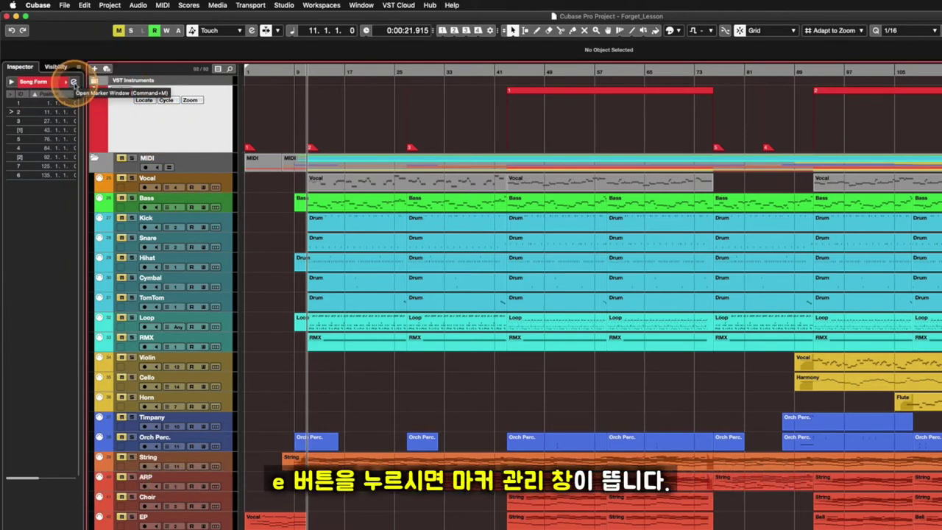
# Open the Markers window from the Song Form track, move it slightly, and close it.
pyautogui.click(74, 83)
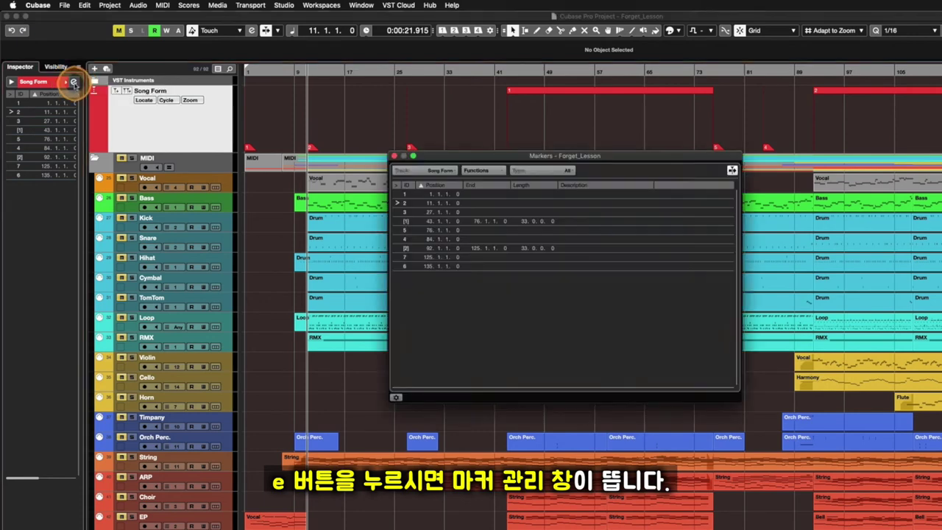
pyautogui.moveTo(553, 158)
pyautogui.mouseDown()
pyautogui.moveTo(551, 149)
pyautogui.moveTo(565, 148)
pyautogui.mouseUp()
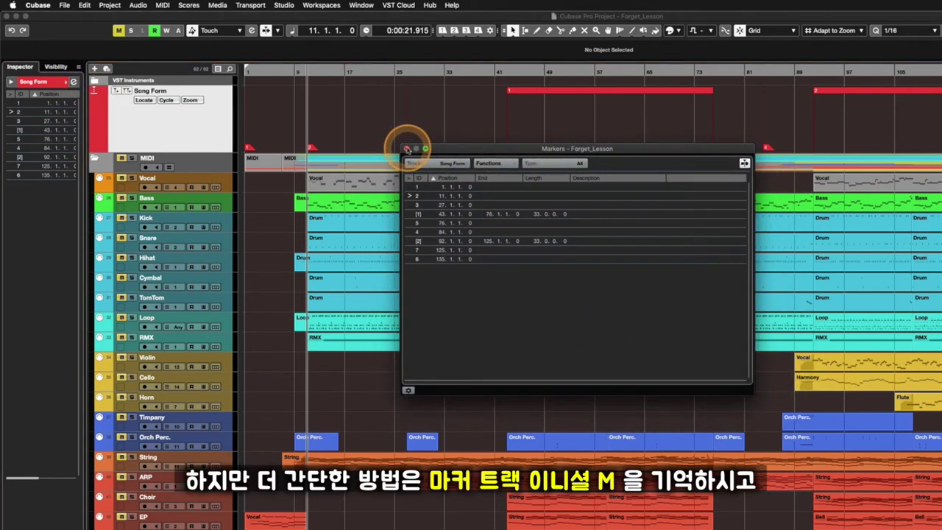
pyautogui.click(406, 150)
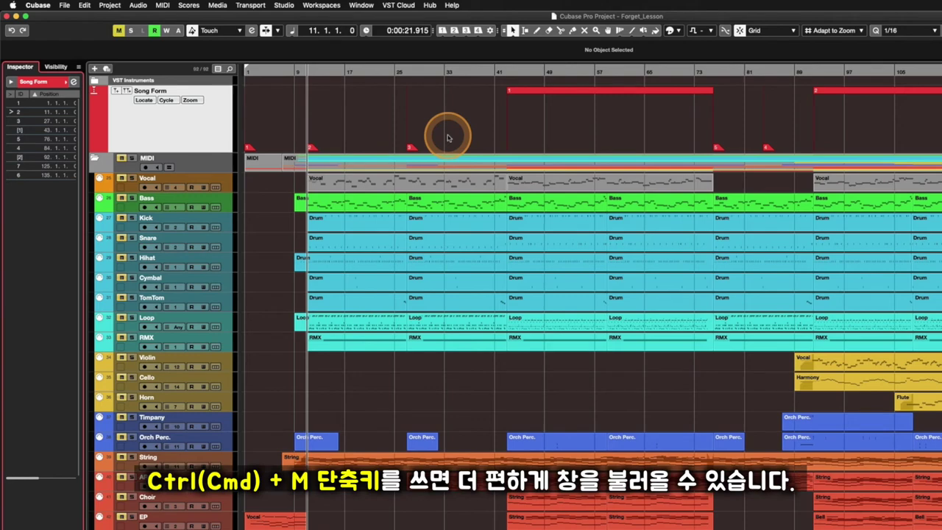
# Toggle the Markers window open and closed several times with its shortcut, leaving it closed.
pyautogui.press('super+m')
pyautogui.press('super+m')
pyautogui.press('super+m')
pyautogui.press('super+m')
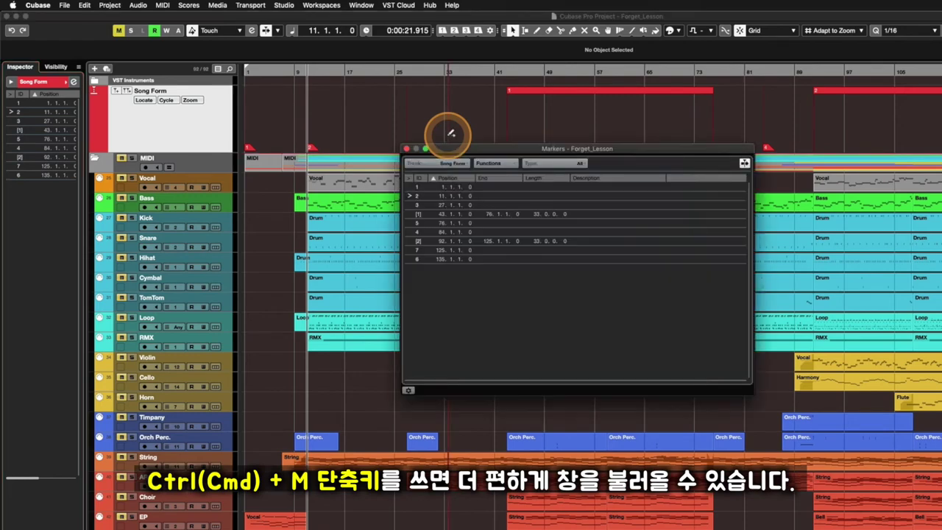
pyautogui.press('super+m')
pyautogui.press('super+m')
pyautogui.press('super+m')
pyautogui.press('super+m')
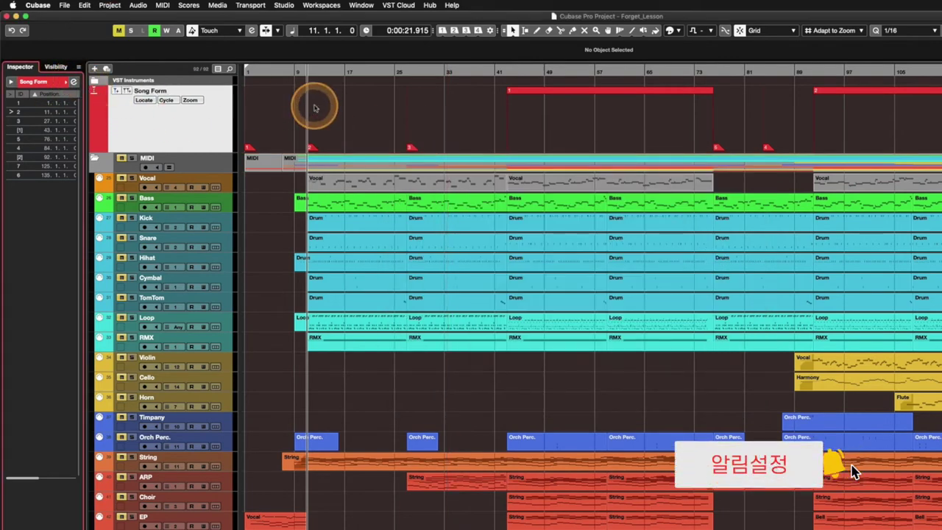
pyautogui.press('super+m')
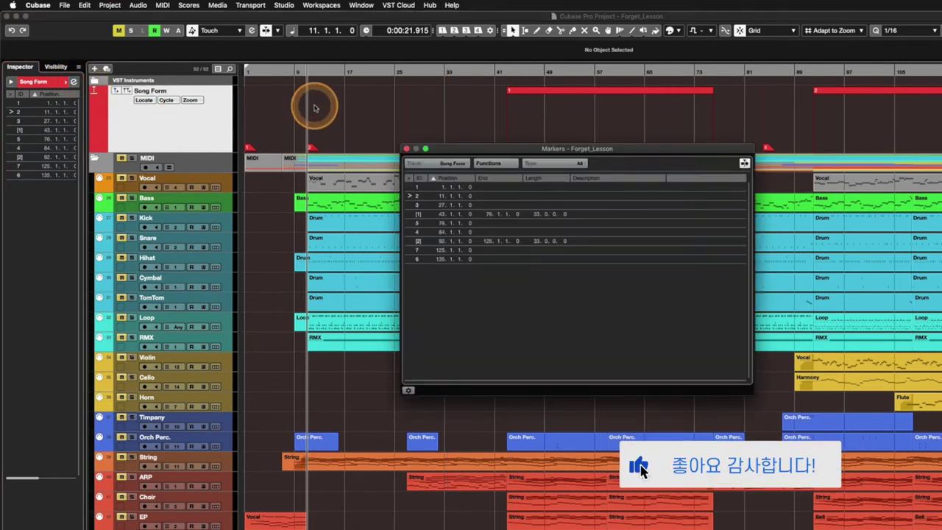
pyautogui.press('super+m')
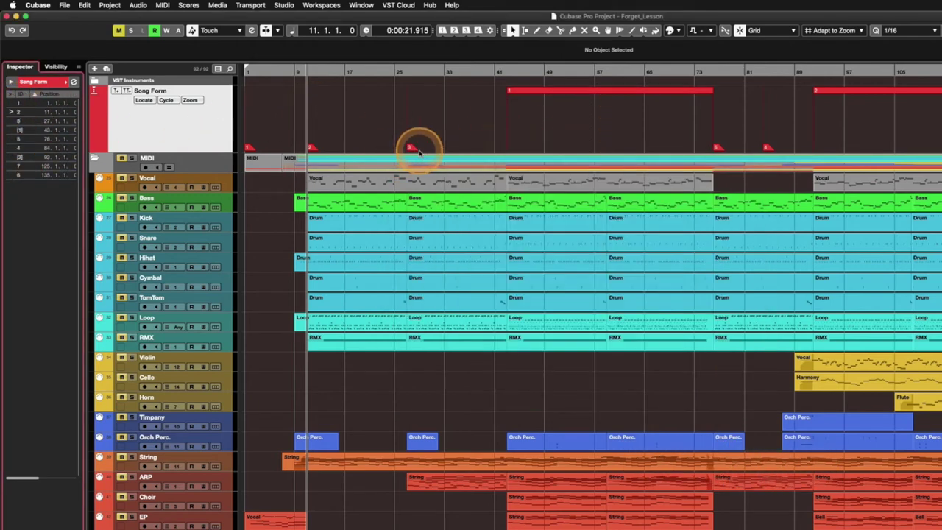
# Reassign the position marker IDs in the Markers window, giving bar 76 ID 4 and bar 125 ID 6.
pyautogui.click(537, 92)
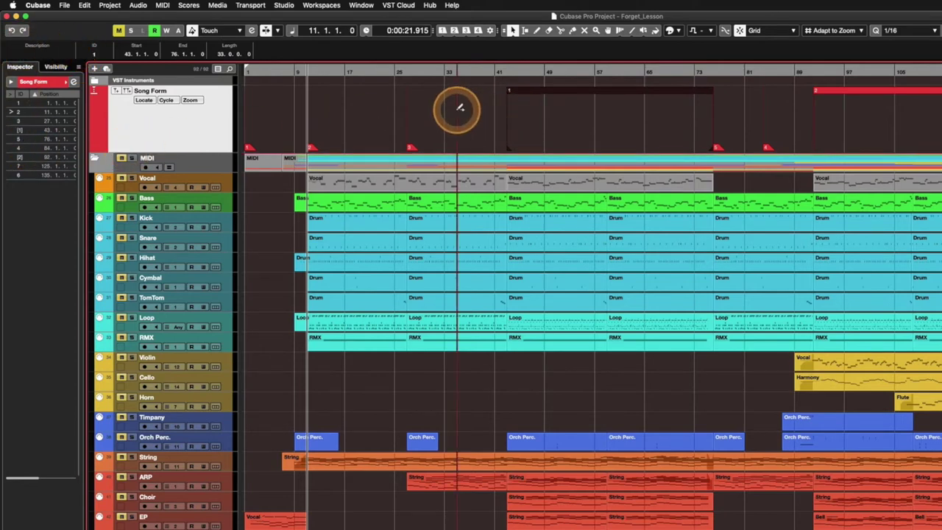
pyautogui.press('super+m')
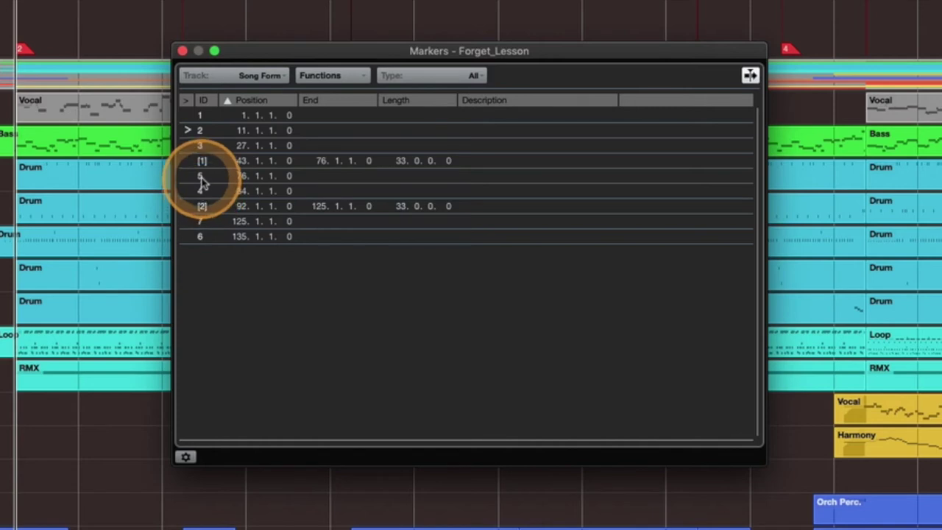
pyautogui.doubleClick(200, 176)
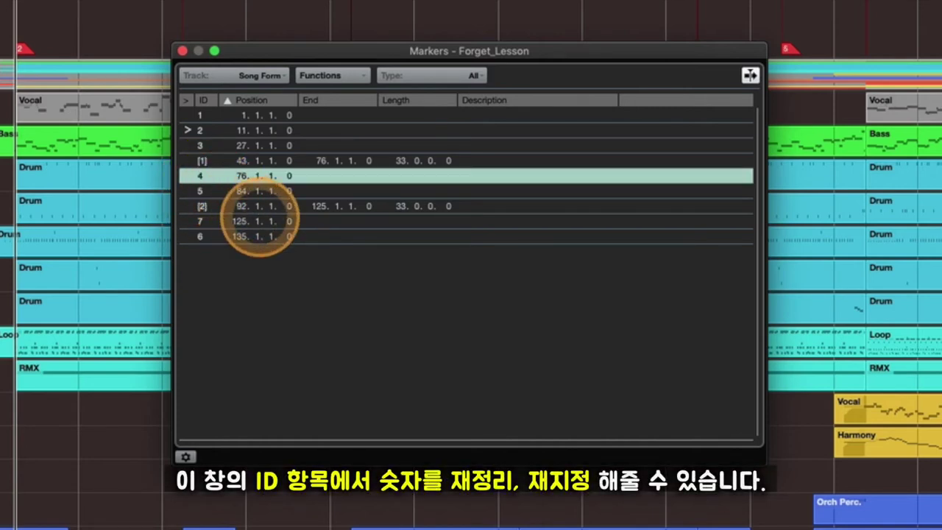
pyautogui.doubleClick(204, 222)
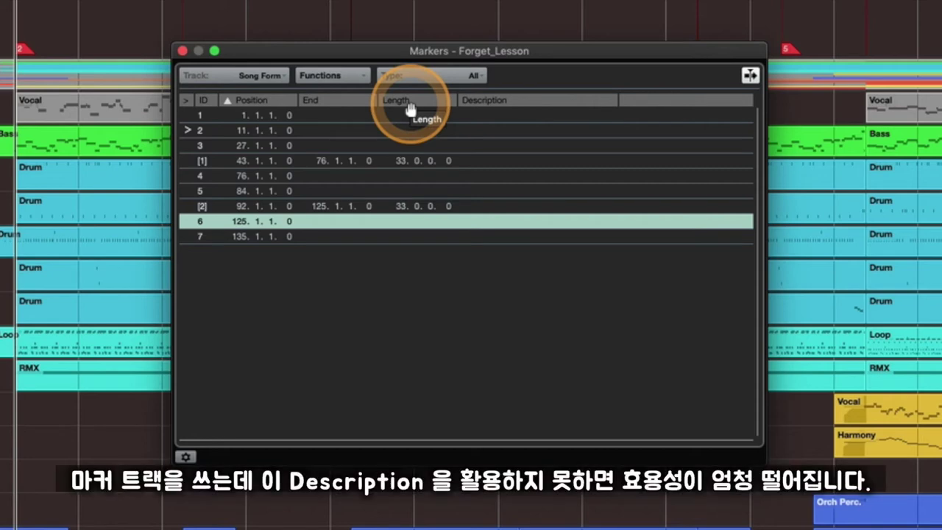
# Describe position markers 1–4 and 6 as Intro 인트로, Verse A, Verse A', Interlude 간주 and Outro, and both cycle markers as Chorus.
pyautogui.doubleClick(468, 117)
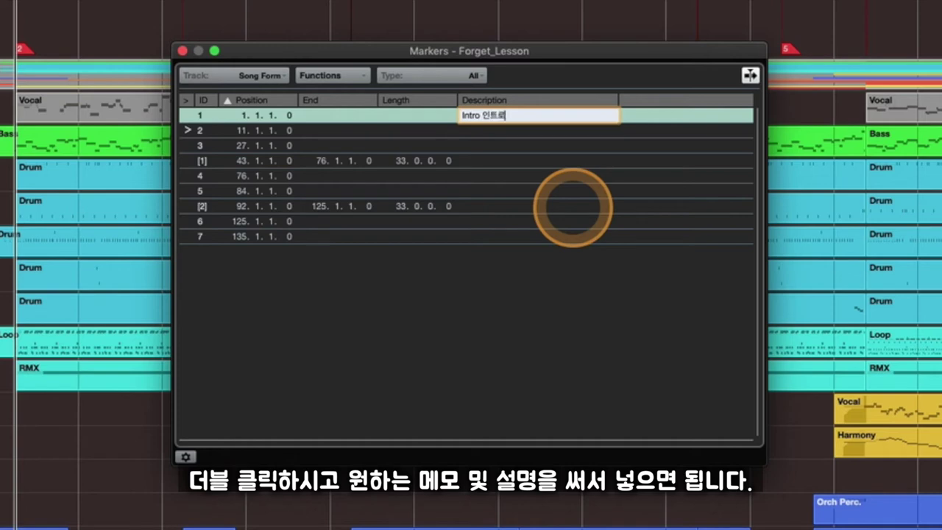
pyautogui.press('Return')
pyautogui.doubleClick(482, 132)
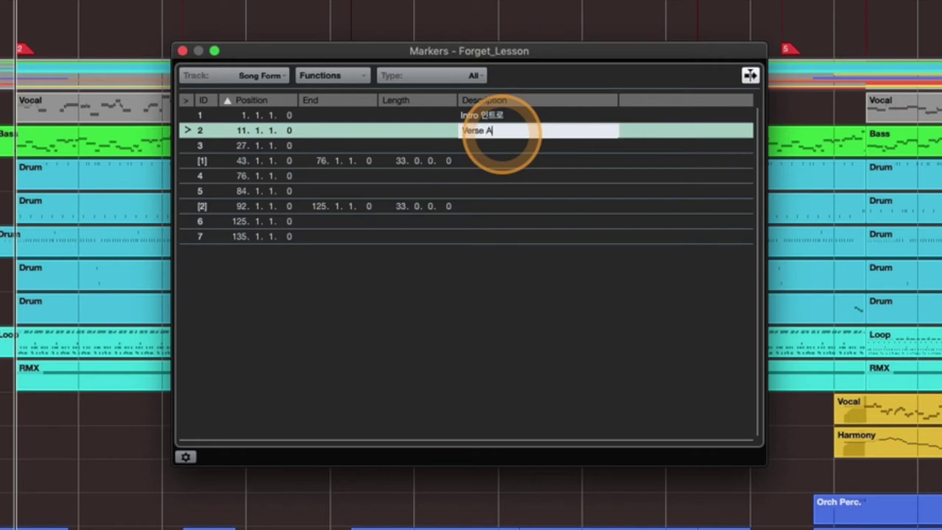
pyautogui.write('Verse A')
pyautogui.press('Return')
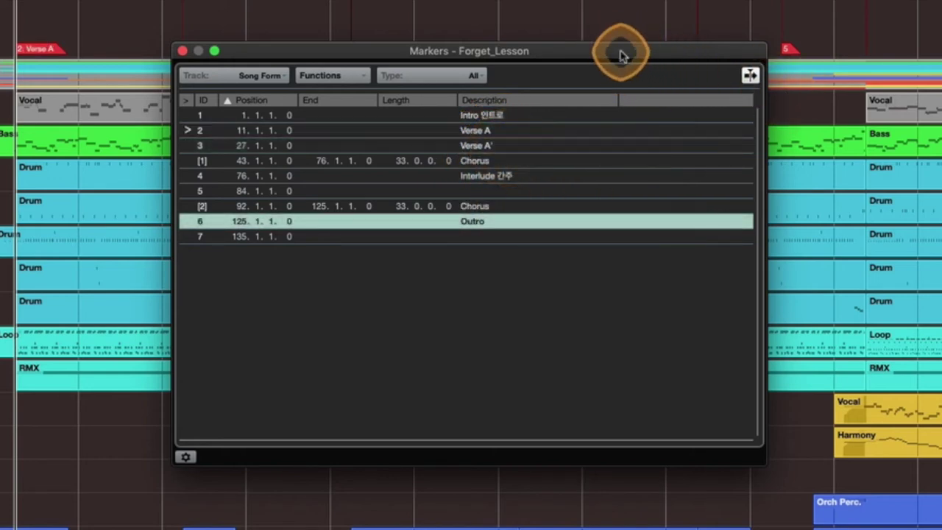
# Move the Markers window aside, close it, and delete the undescribed position markers at bars 84 and 135.
pyautogui.moveTo(620, 51); pyautogui.dragTo(777, 105)
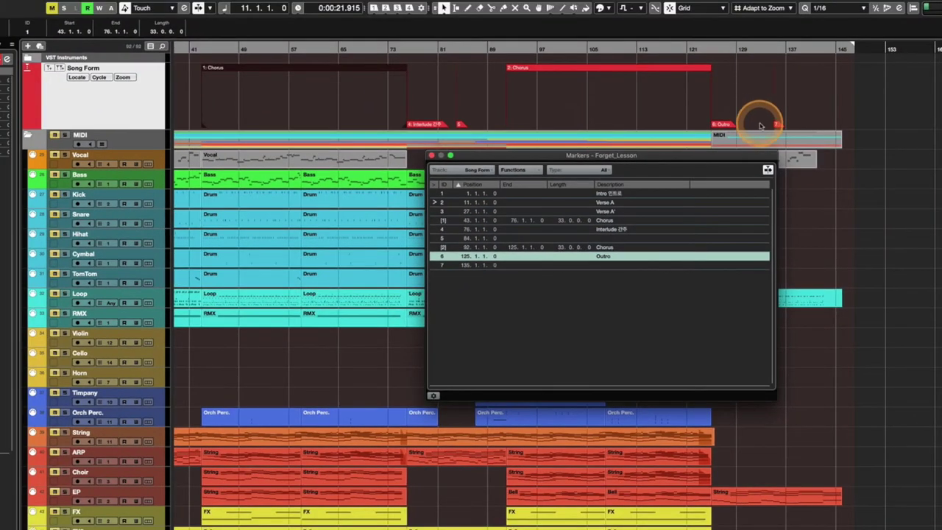
pyautogui.click(460, 124)
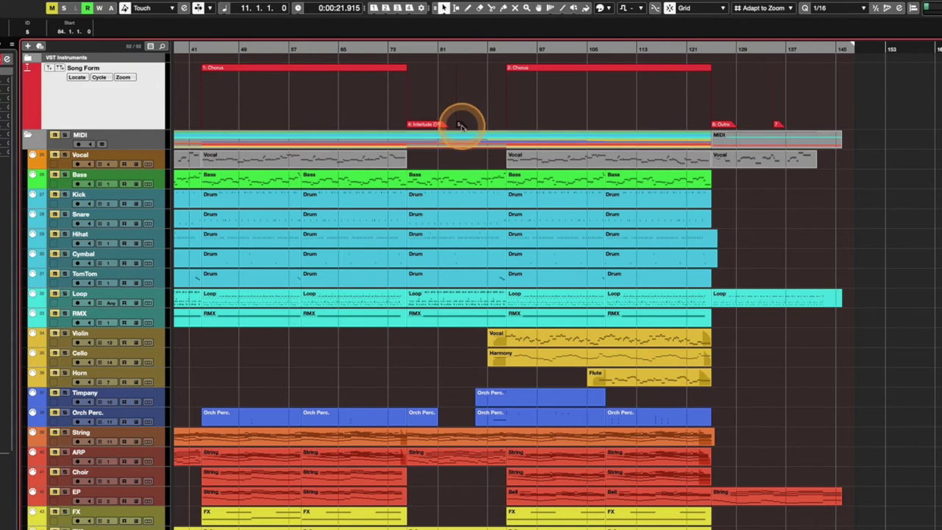
pyautogui.click(461, 125)
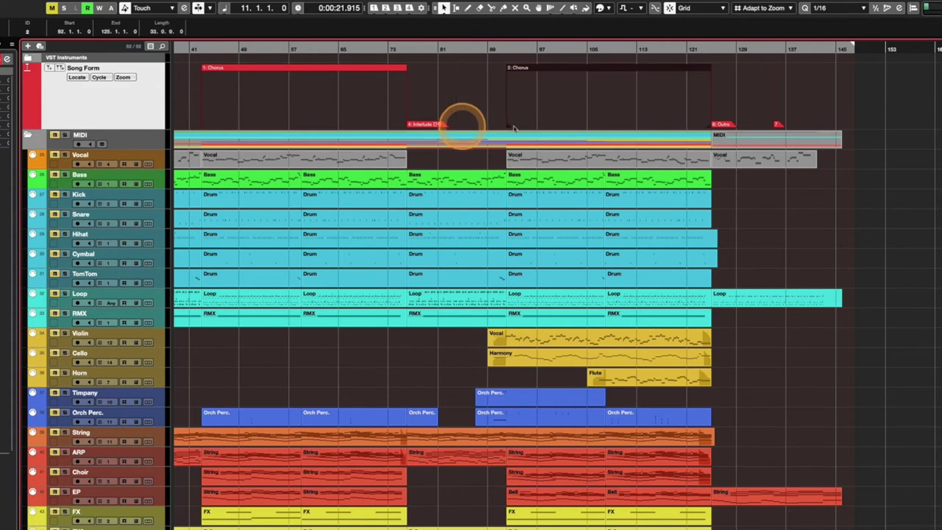
pyautogui.click(778, 126)
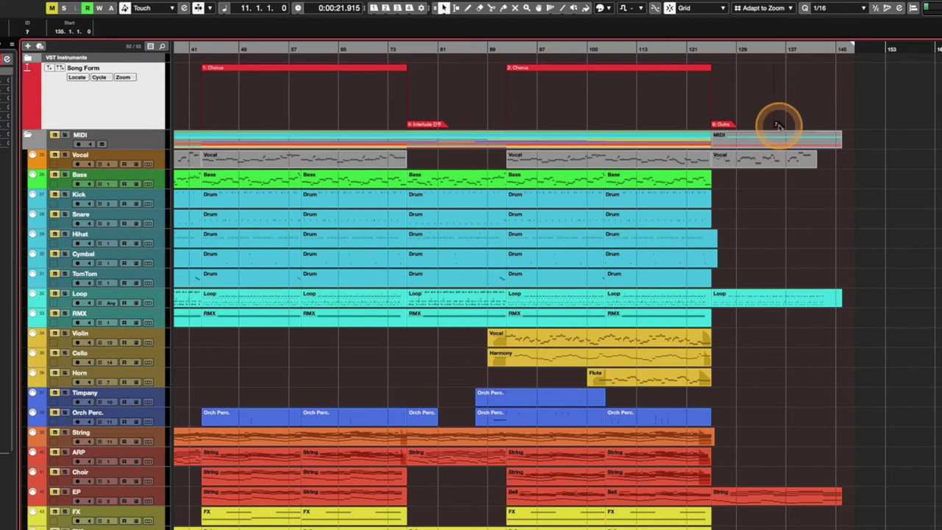
# Reopen the Markers window and set the Outro marker's ID at bar 125 to 5.
pyautogui.hscroll(-5, 683, 116)
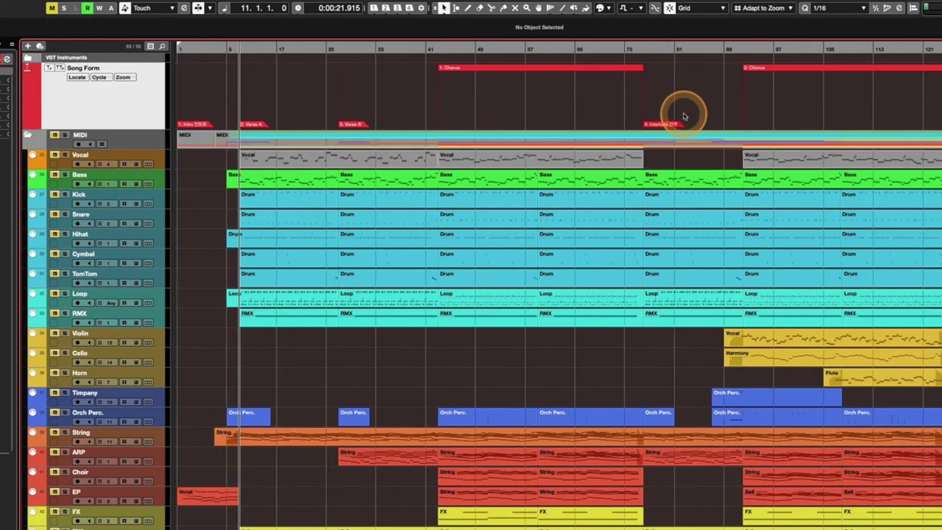
pyautogui.press('super+m')
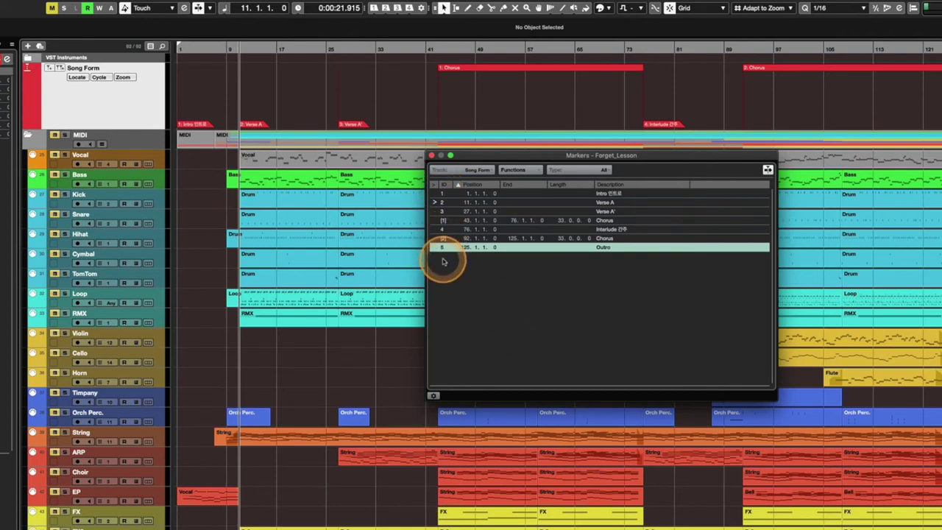
pyautogui.moveTo(461, 155); pyautogui.dragTo(484, 158)
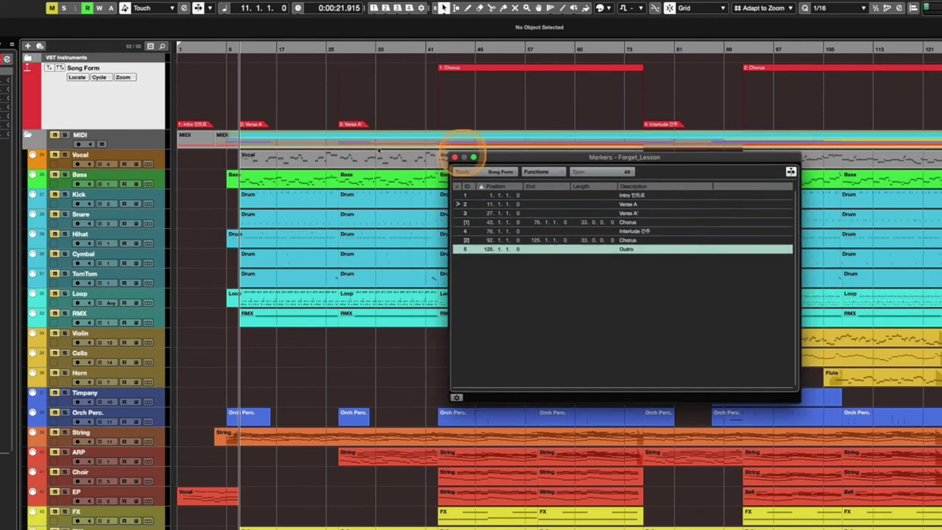
# Compare the descriptions listed in the Markers window with the marker labels on the Song Form track, and close the window.
pyautogui.moveTo(250, 125)
pyautogui.mouseDown()
pyautogui.moveTo(390, 122)
pyautogui.moveTo(263, 122)
pyautogui.moveTo(322, 137)
pyautogui.moveTo(250, 130)
pyautogui.moveTo(231, 147)
pyautogui.mouseUp()
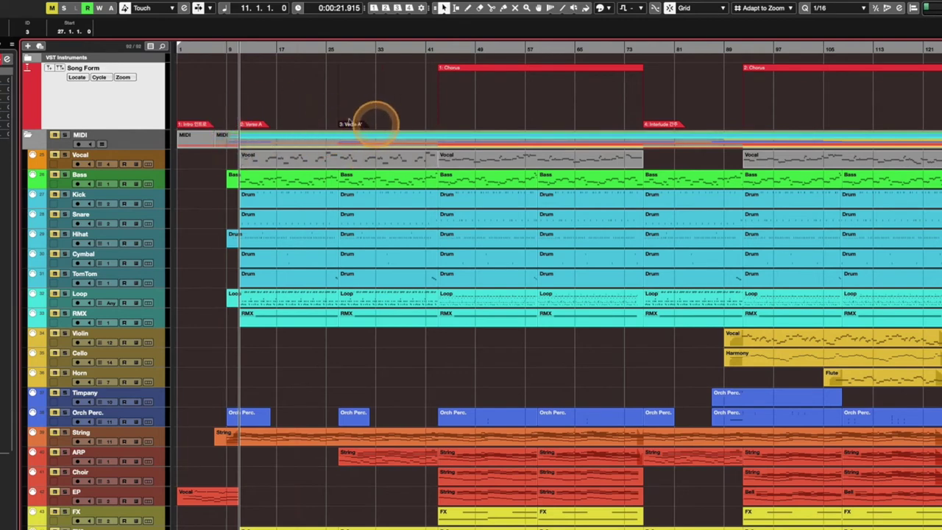
pyautogui.moveTo(312, 116); pyautogui.dragTo(315, 112)
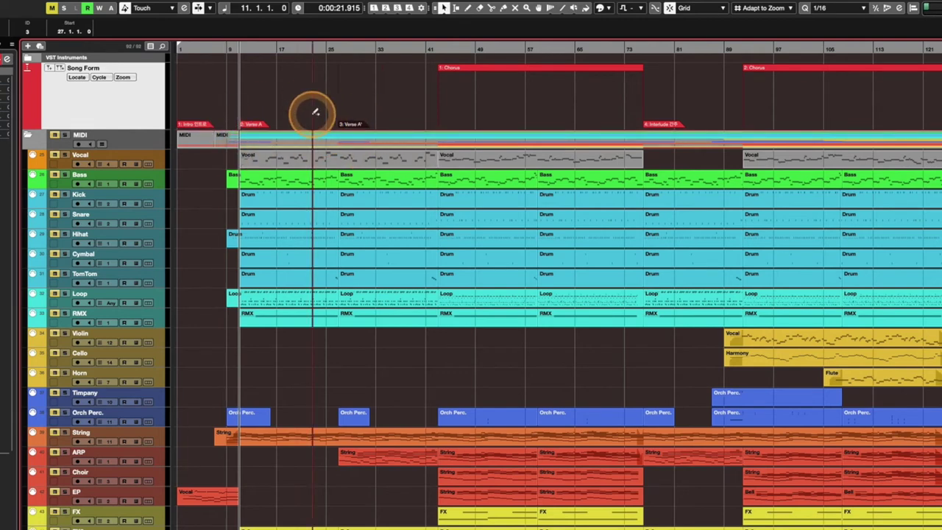
pyautogui.hotkey('ctrl', 'm')
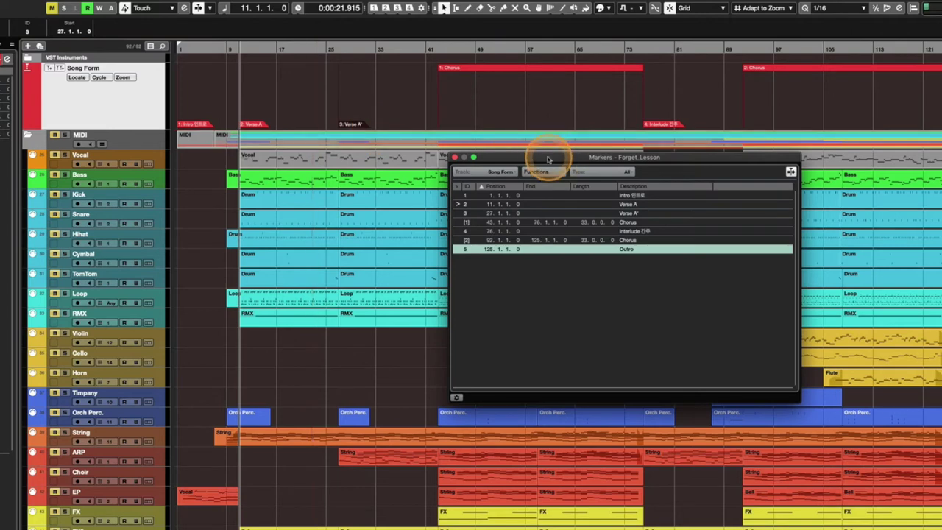
pyautogui.moveTo(542, 156); pyautogui.dragTo(483, 139)
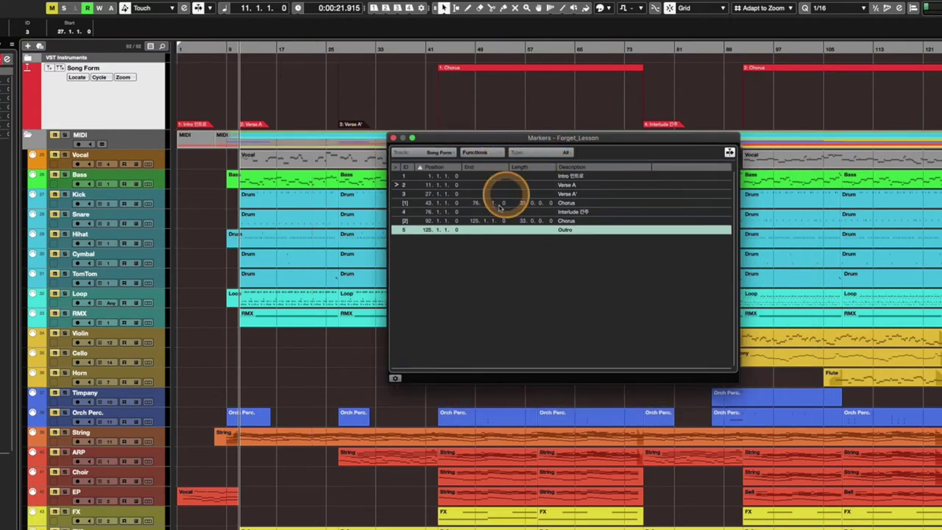
pyautogui.moveTo(404, 179)
pyautogui.mouseDown()
pyautogui.moveTo(435, 206)
pyautogui.moveTo(437, 257)
pyautogui.moveTo(410, 180)
pyautogui.mouseUp()
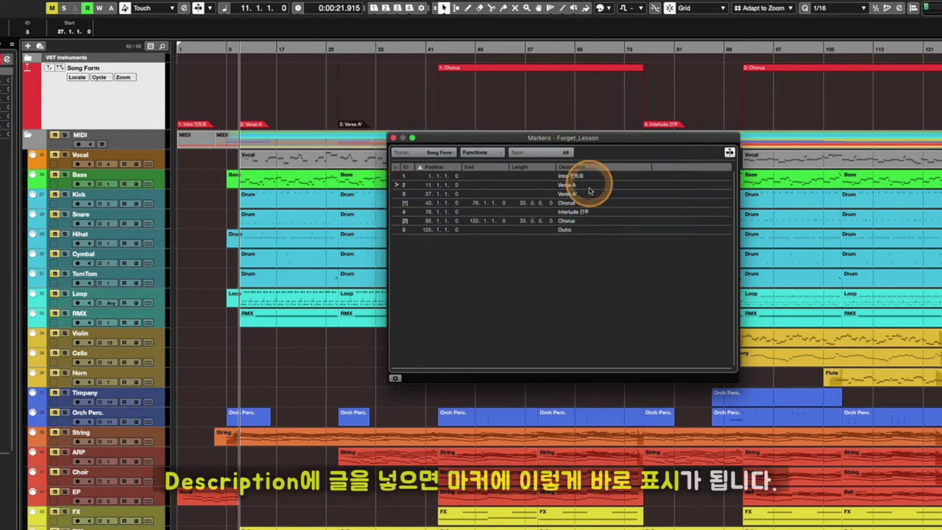
pyautogui.click(394, 139)
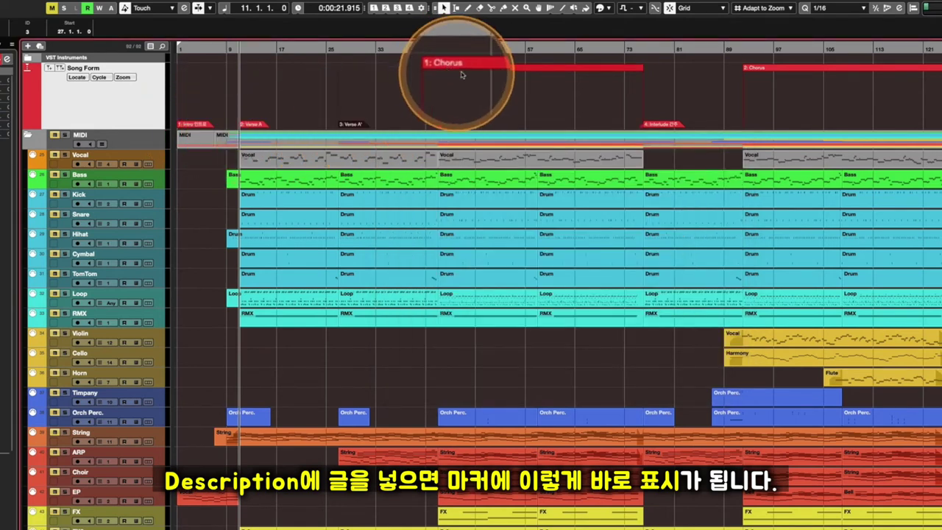
# Select the first Chorus cycle marker, review the labelled sections, and reduce the Song Form track's height to a compact row.
pyautogui.click(509, 108)
pyautogui.hscroll(5, 506, 105)
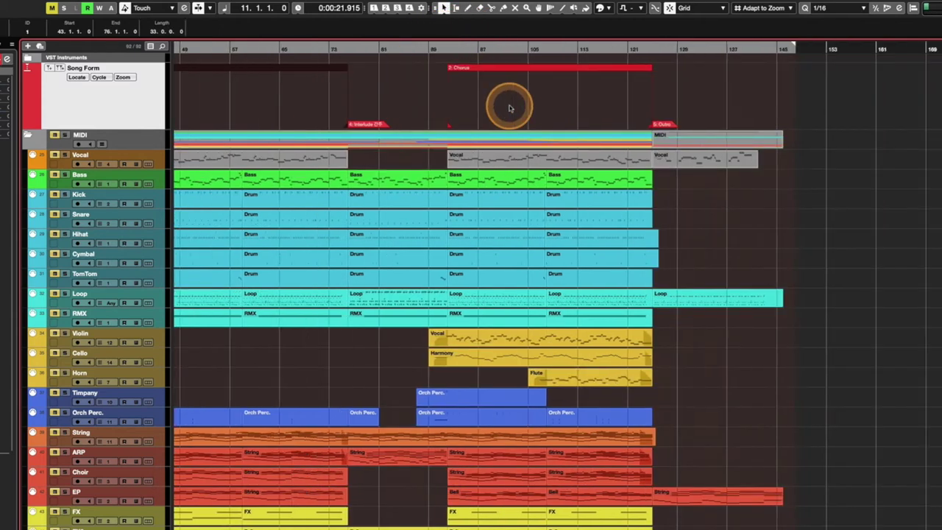
pyautogui.hscroll(-5, 550, 110)
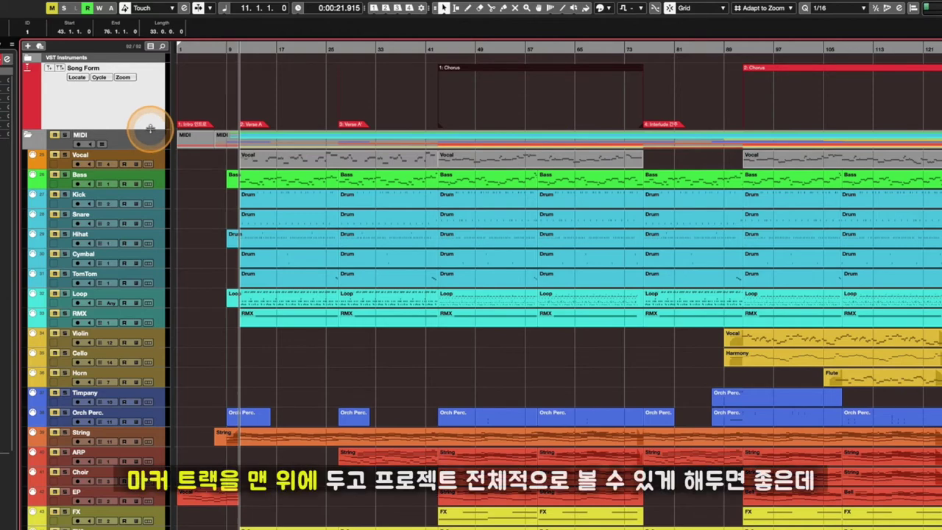
pyautogui.moveTo(150, 118); pyautogui.dragTo(143, 83)
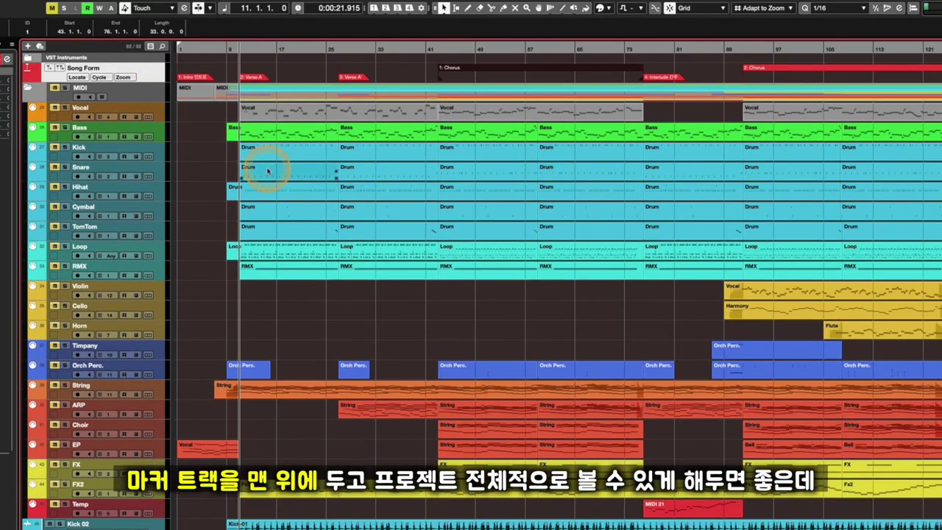
# Divide the track list into an upper and a lower section.
pyautogui.hscroll(6, 268, 170)
pyautogui.hscroll(-6, 268, 171)
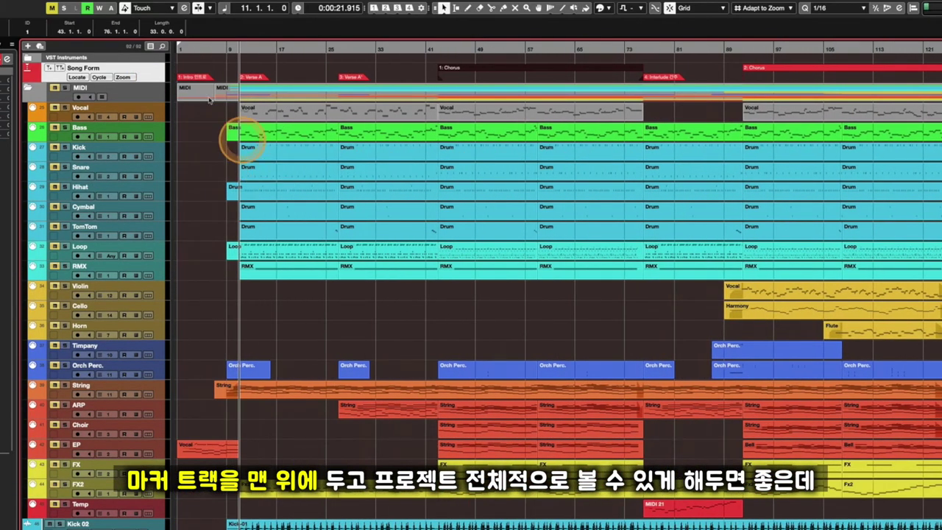
pyautogui.click(445, 87)
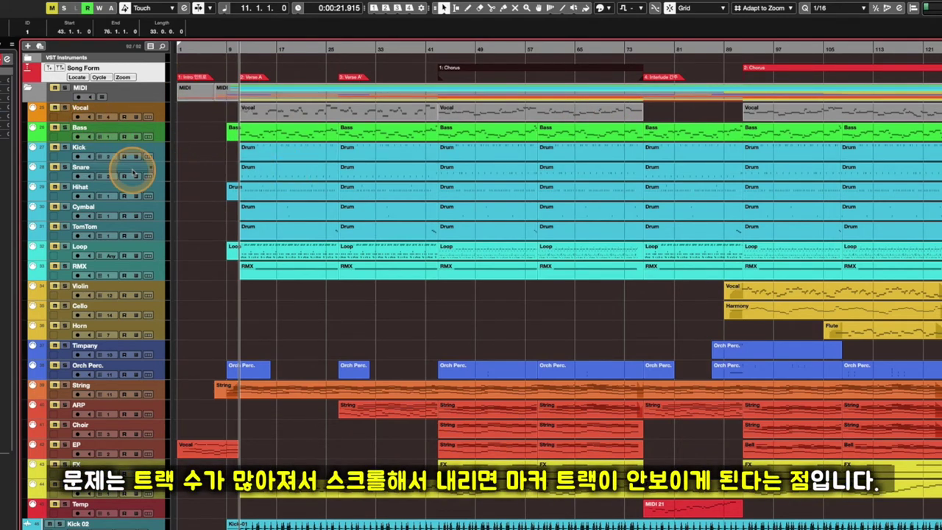
pyautogui.scroll(-10, 129, 83)
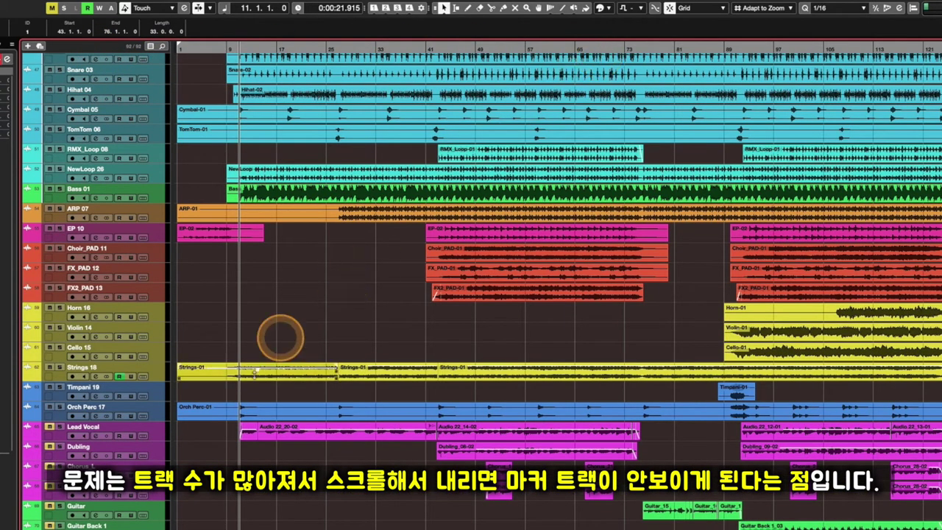
pyautogui.scroll(10, 252, 377)
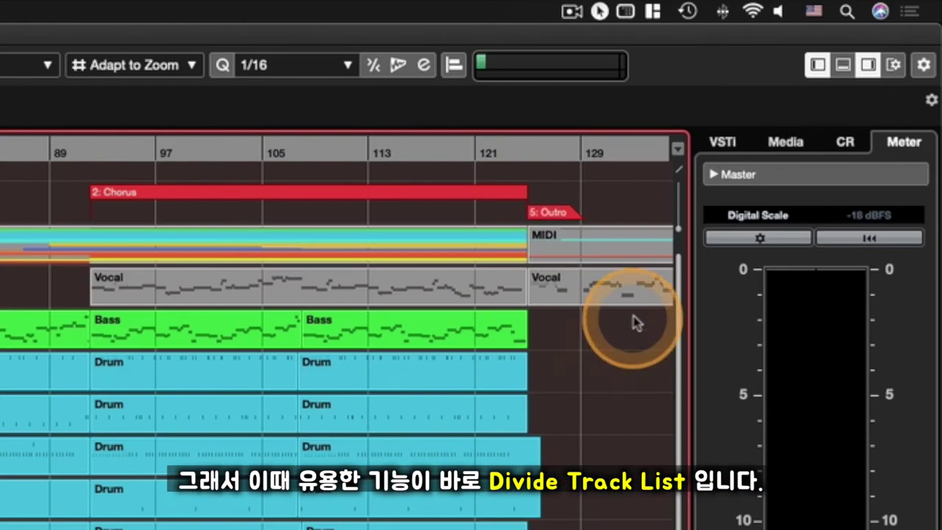
pyautogui.click(678, 171)
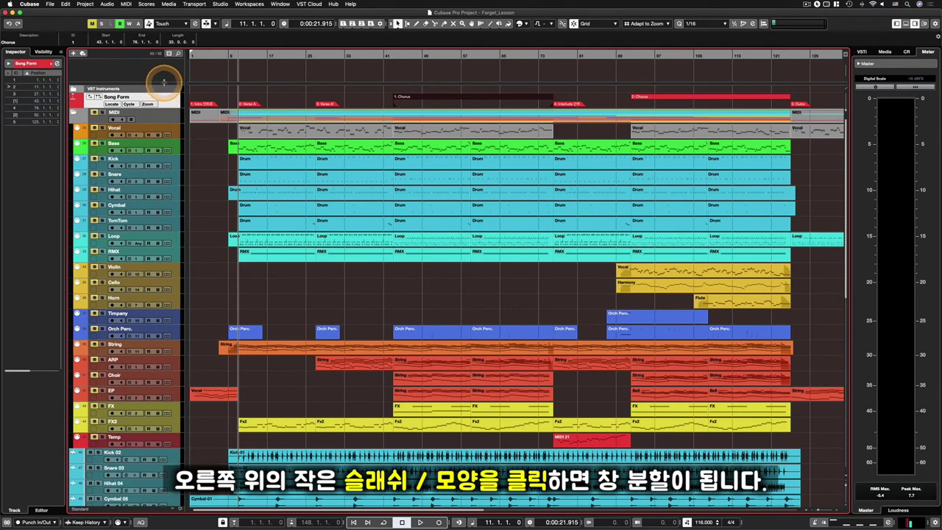
# Move the Song Form track into the upper section and shrink that section to just fit the marker track.
pyautogui.moveTo(163, 94); pyautogui.dragTo(174, 176)
pyautogui.moveTo(166, 98); pyautogui.dragTo(167, 115)
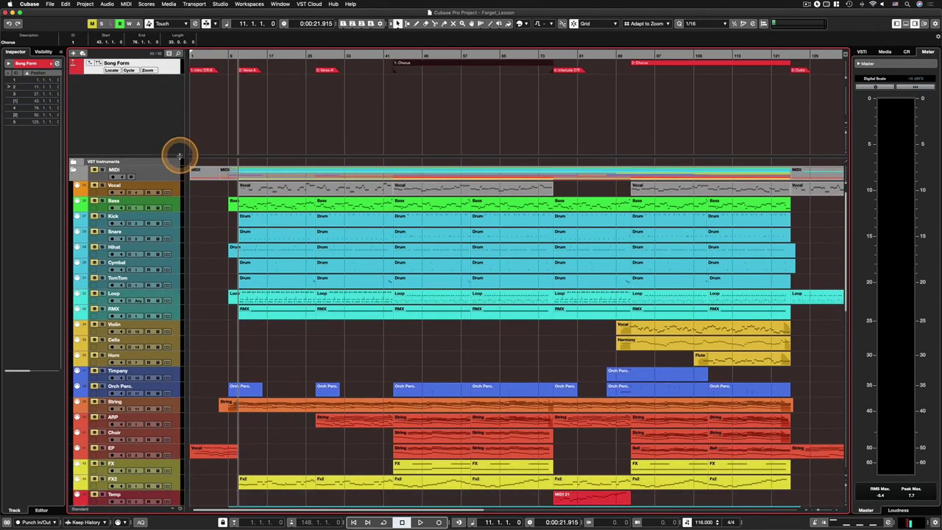
pyautogui.moveTo(177, 157); pyautogui.dragTo(176, 91)
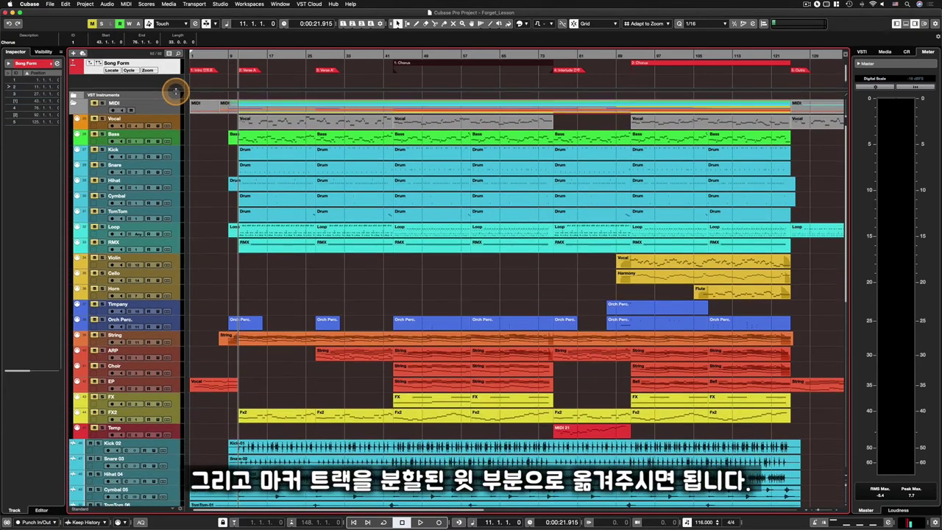
# Browse the lower section down to the audio tracks and back to check whether the Song Form track stays in view.
pyautogui.scroll(-10, 156, 262)
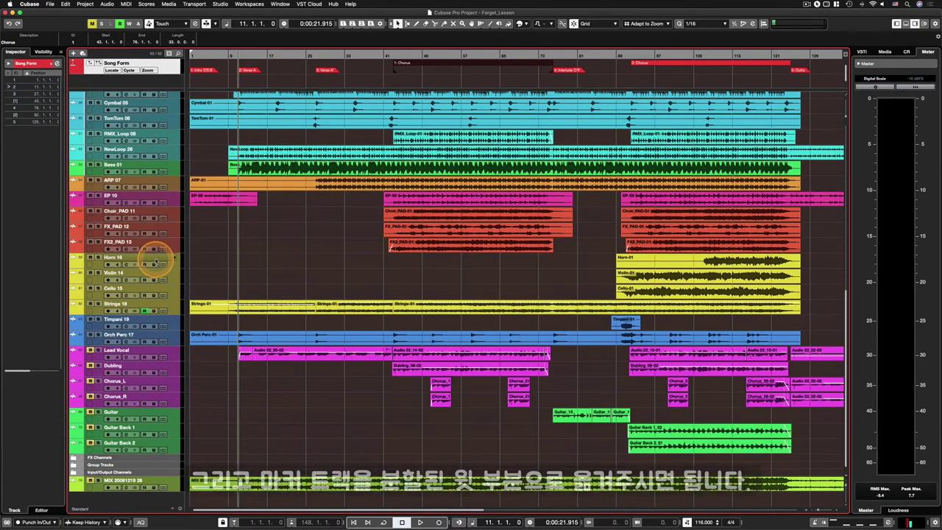
pyautogui.scroll(-3, 153, 211)
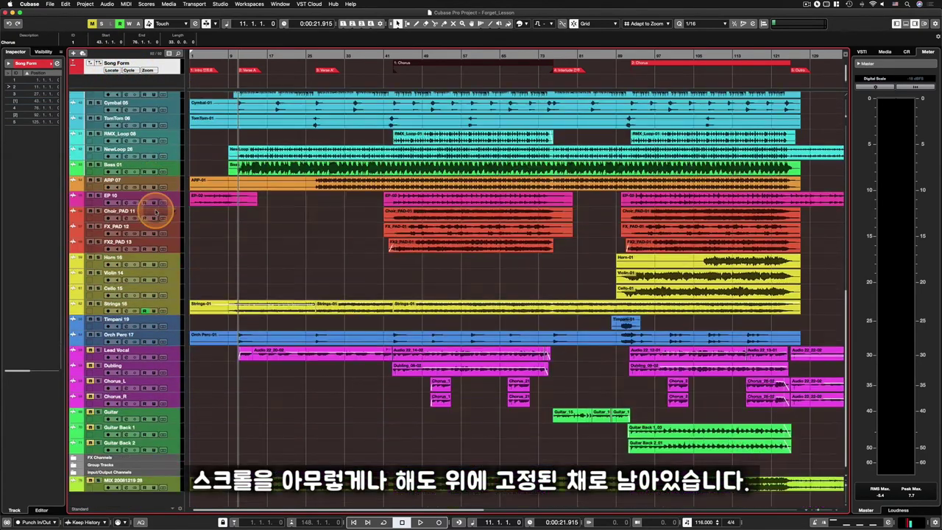
pyautogui.scroll(12, 151, 210)
pyautogui.scroll(-12, 151, 211)
pyautogui.scroll(12, 149, 147)
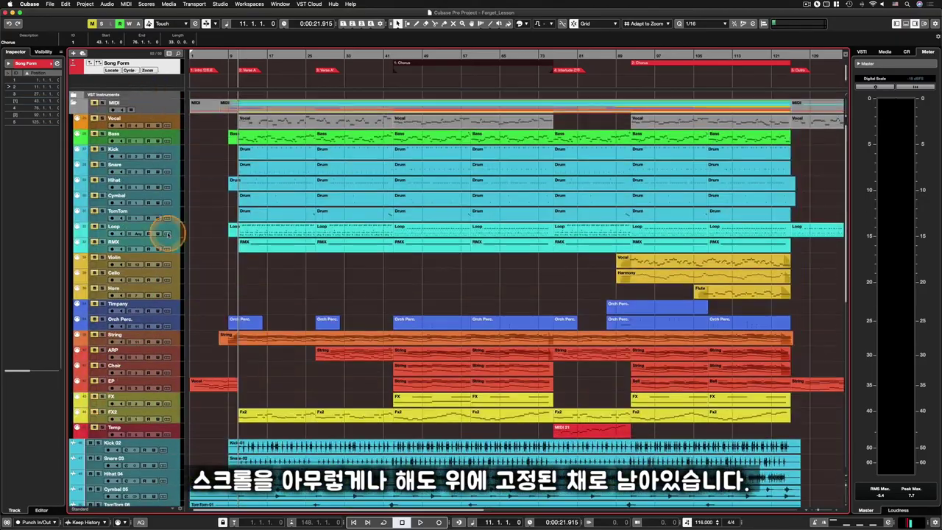
pyautogui.scroll(-10, 165, 231)
pyautogui.scroll(12, 166, 231)
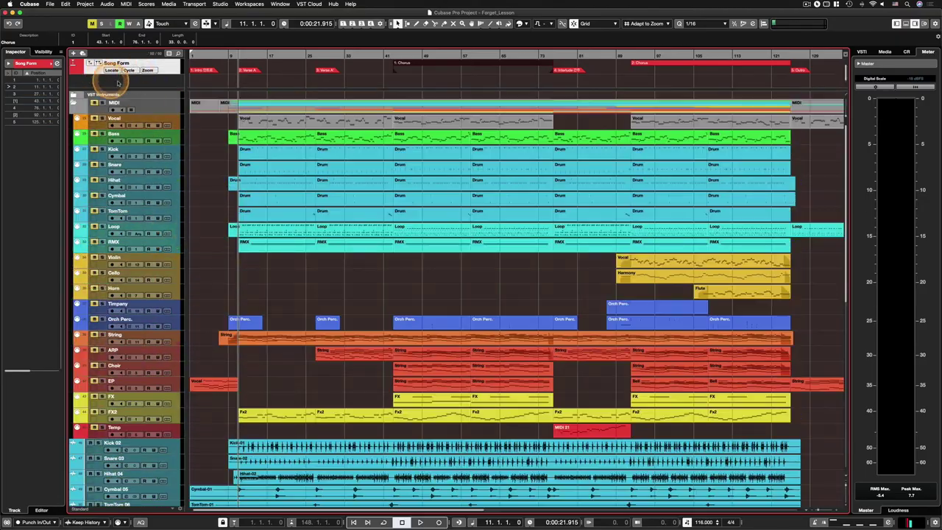
pyautogui.scroll(-10, 166, 211)
pyautogui.scroll(12, 163, 210)
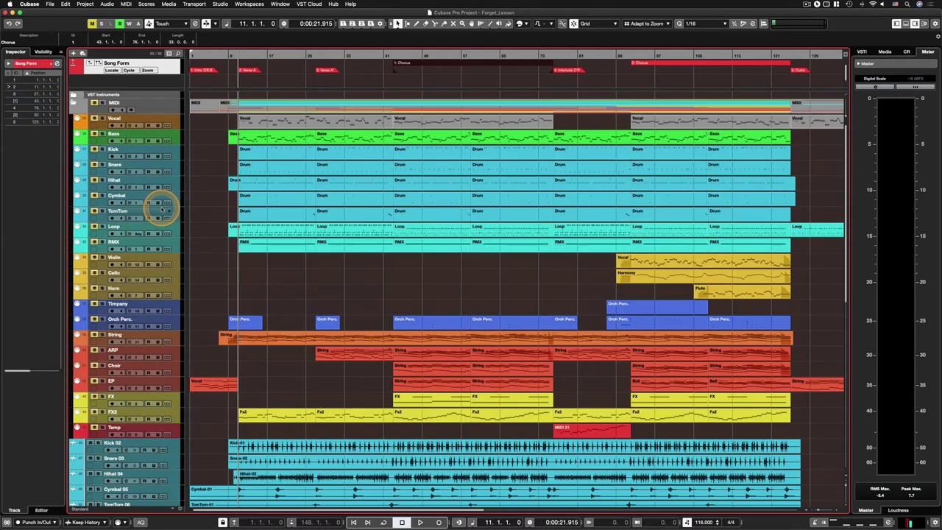
# Enlarge the upper section of the divided track list and add one marker track named Check 01 there.
pyautogui.press('g')
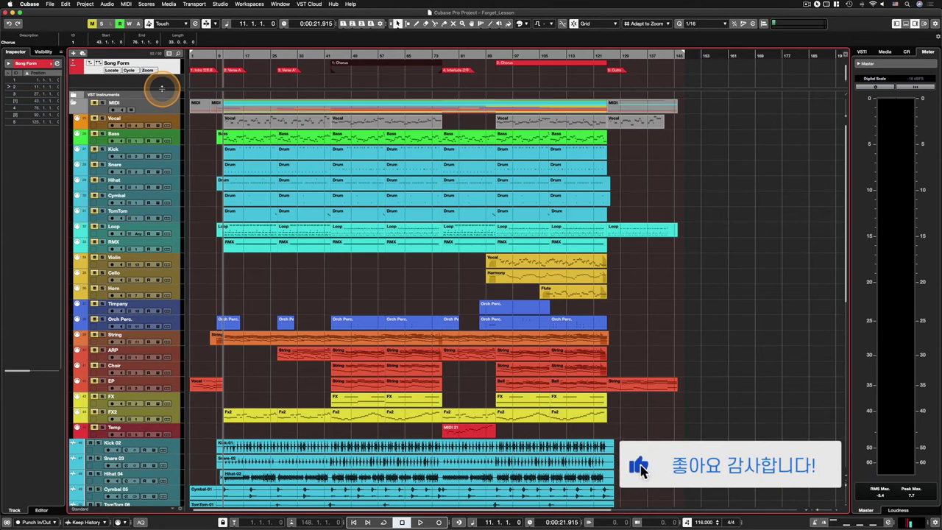
pyautogui.moveTo(161, 89); pyautogui.dragTo(162, 131)
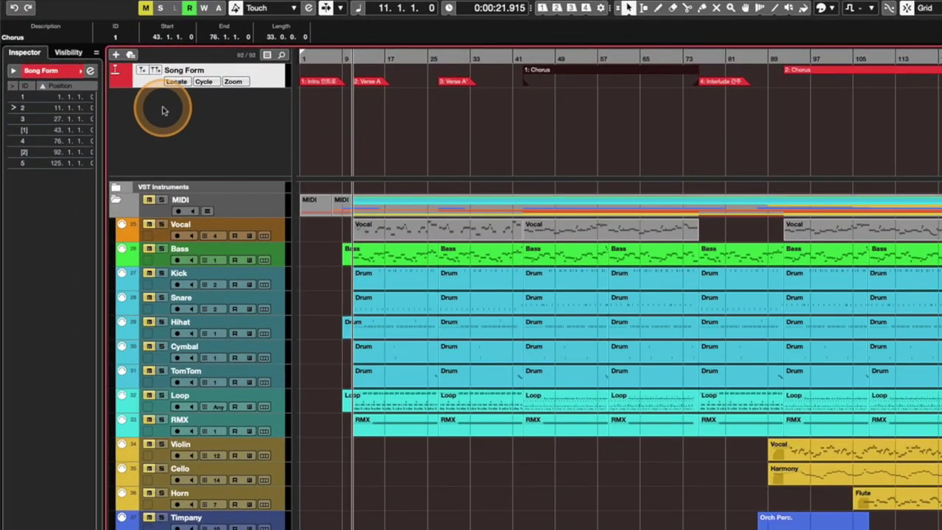
pyautogui.rightClick(163, 110)
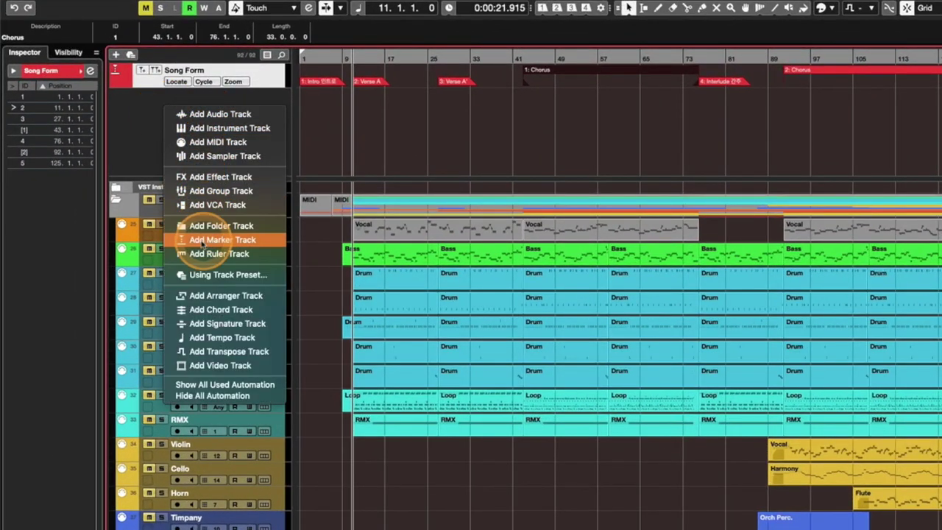
pyautogui.click(254, 243)
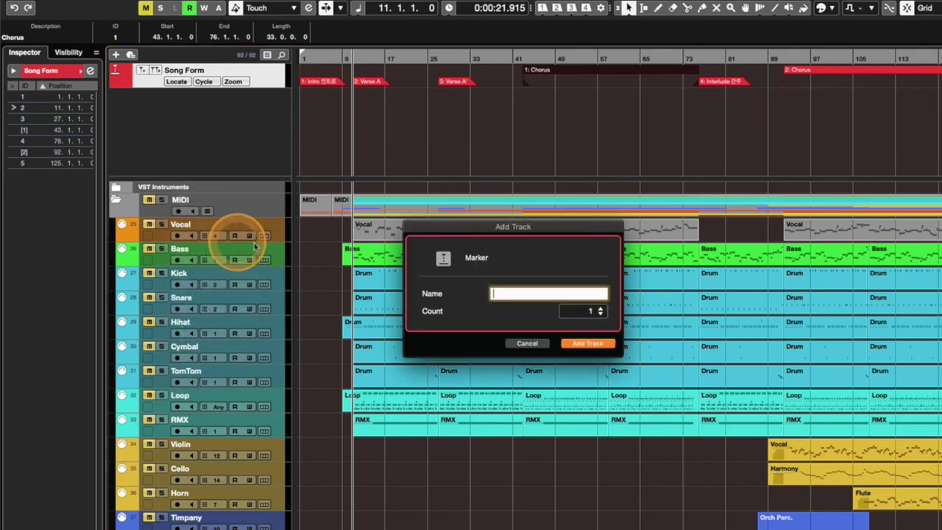
pyautogui.click(519, 292)
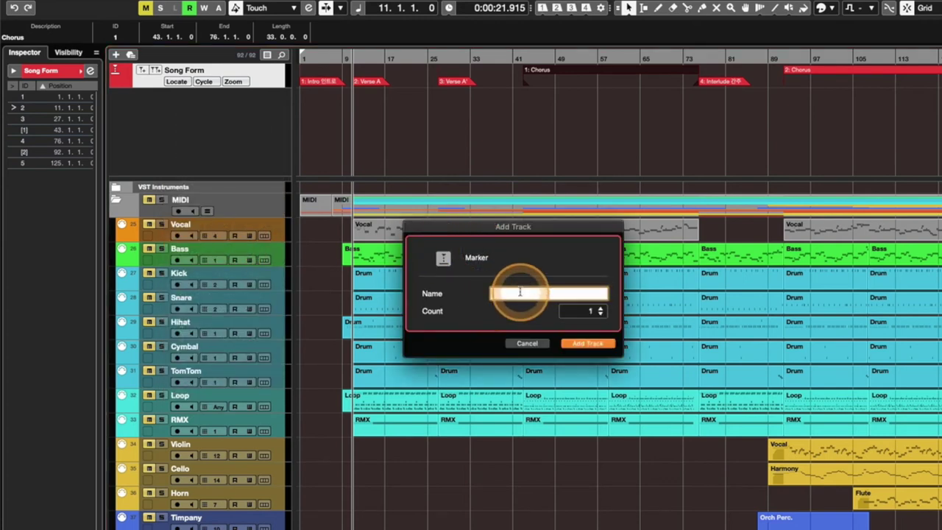
pyautogui.write('Check 01')
pyautogui.press('Return')
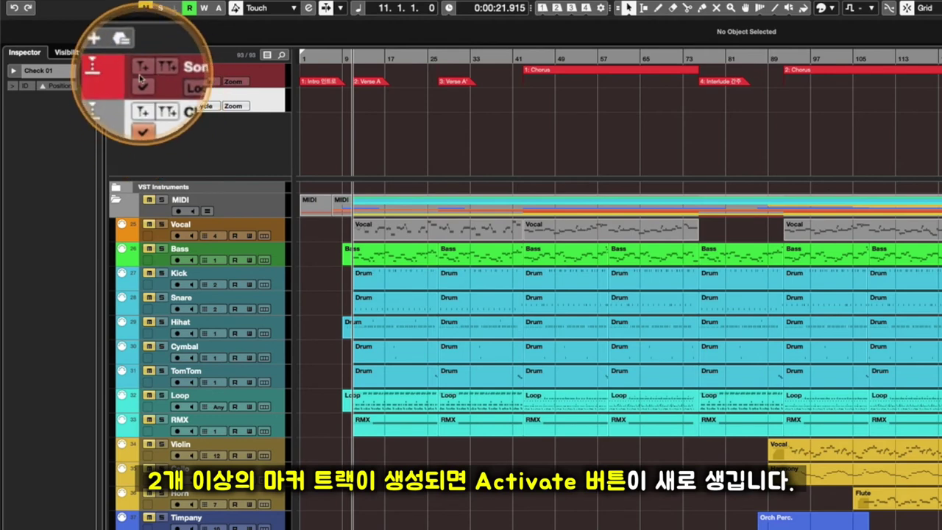
# Colour the Check 01 track mint green, and increase the height of both marker tracks and the upper section.
pyautogui.click(123, 110)
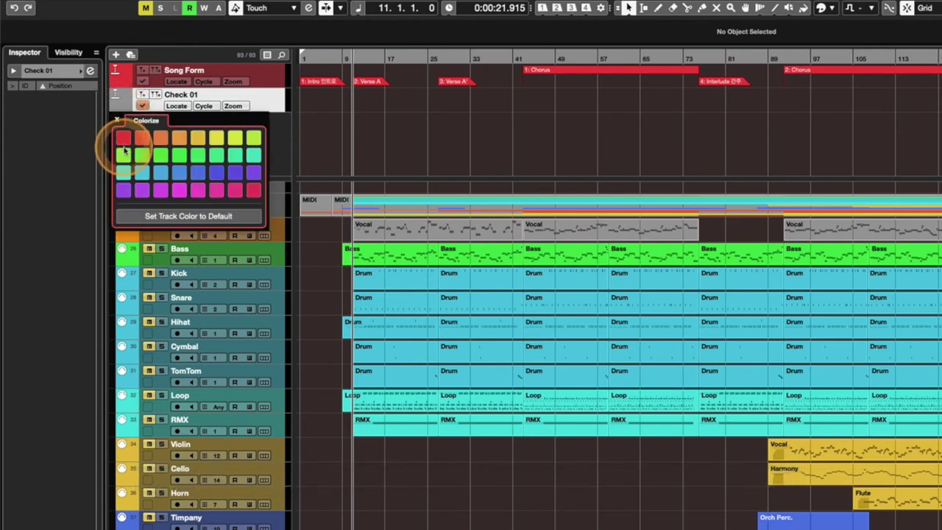
pyautogui.click(234, 155)
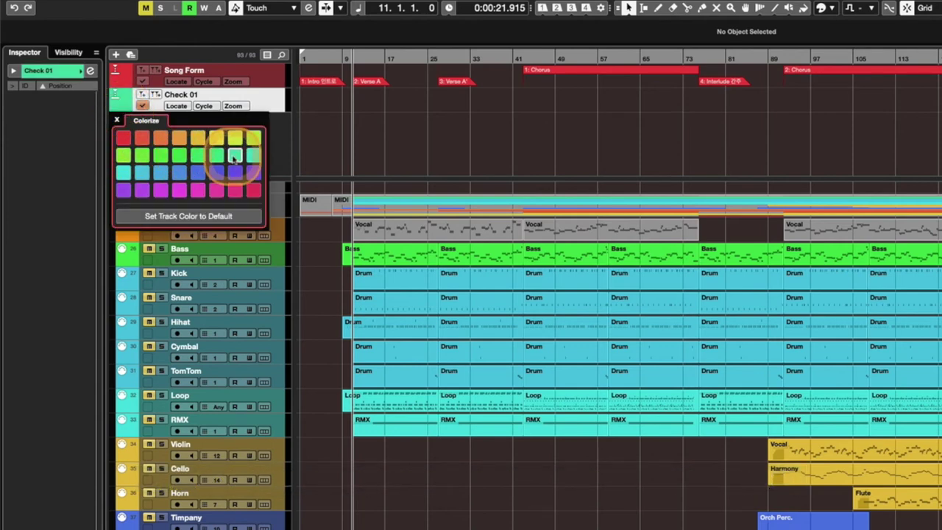
pyautogui.click(276, 143)
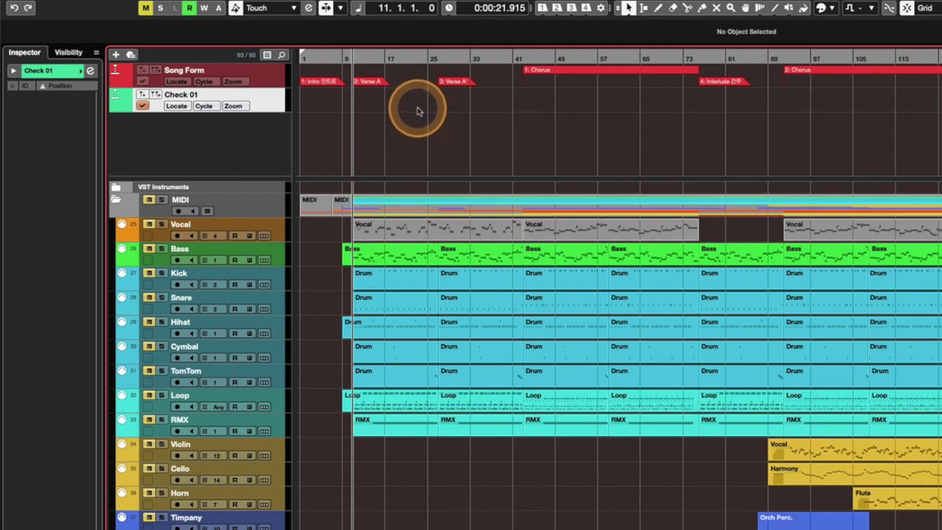
pyautogui.moveTo(417, 111); pyautogui.dragTo(454, 147)
pyautogui.moveTo(336, 180); pyautogui.dragTo(336, 214)
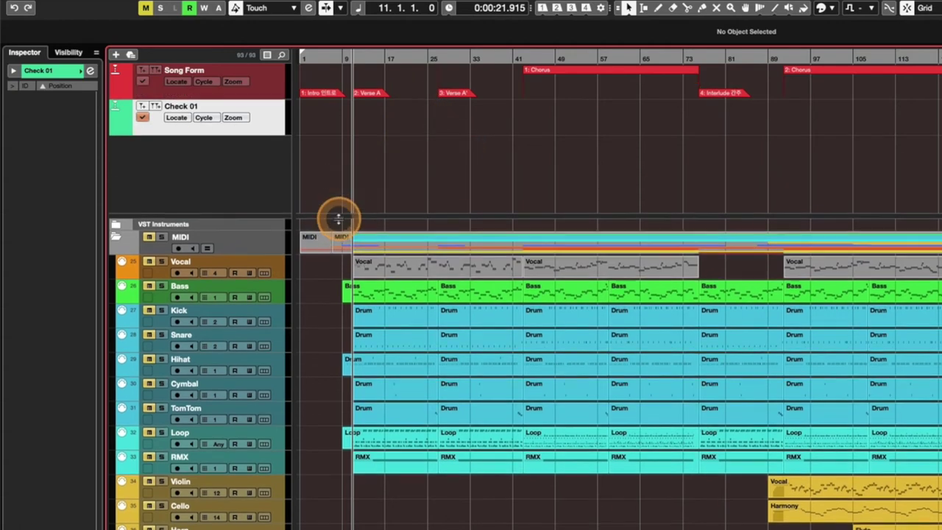
# Add position markers to the Check 01 track at bars 11, 41 and 77.
pyautogui.click(355, 119)
pyautogui.press('1')
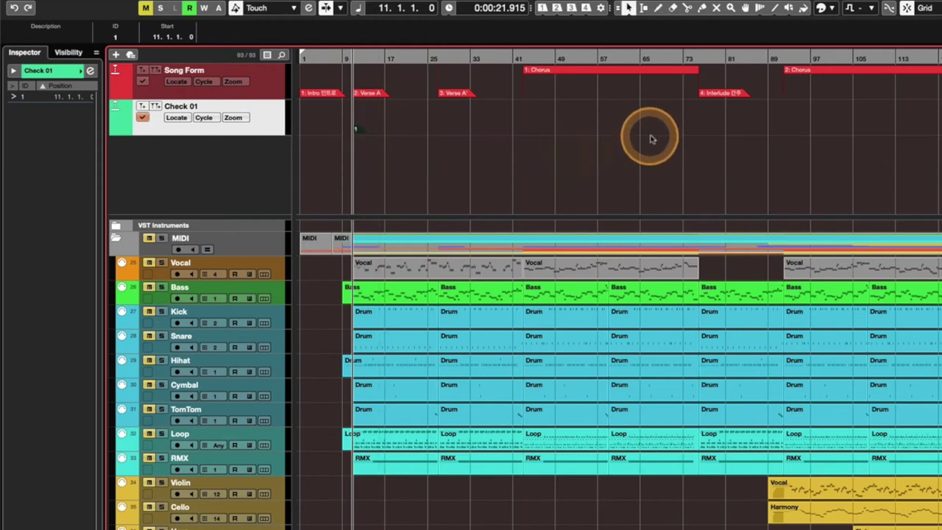
pyautogui.press('8')
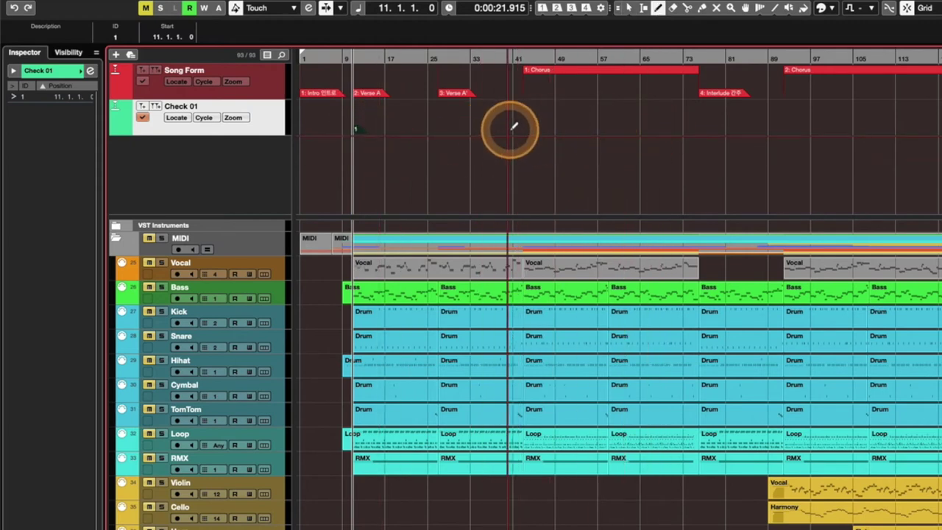
pyautogui.click(700, 127)
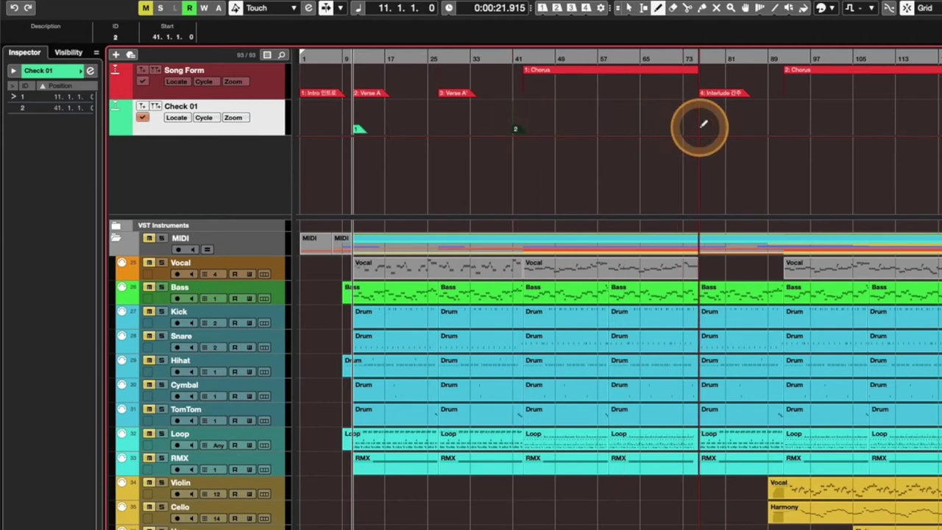
pyautogui.press('1')
pyautogui.click(552, 147)
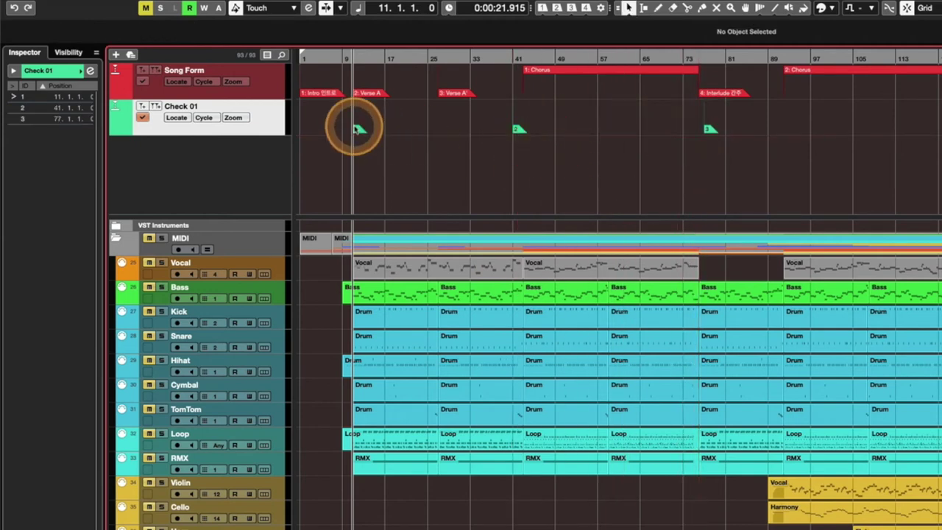
# Open the Markers window, move it beneath the marker tracks, and describe the bar 11 marker as "Drums IN 드럼 들어옴".
pyautogui.press('super+m')
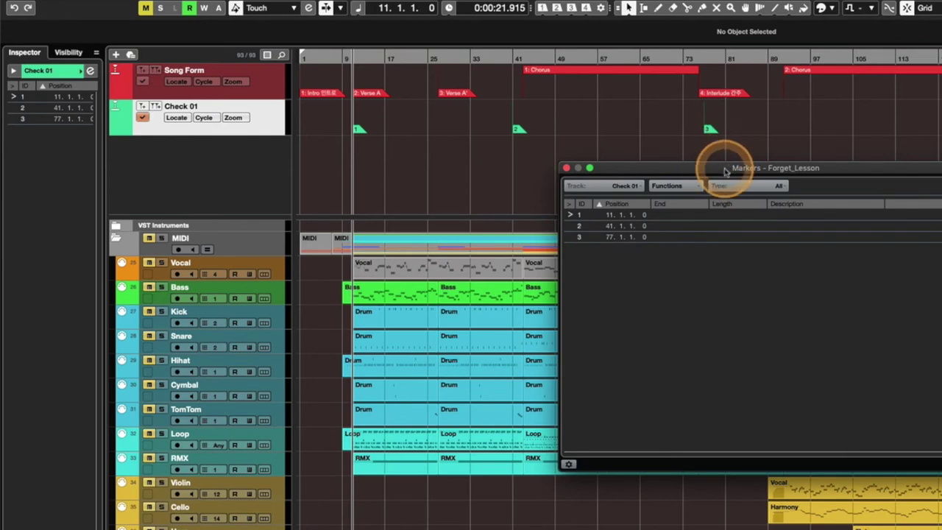
pyautogui.moveTo(723, 168); pyautogui.dragTo(576, 157)
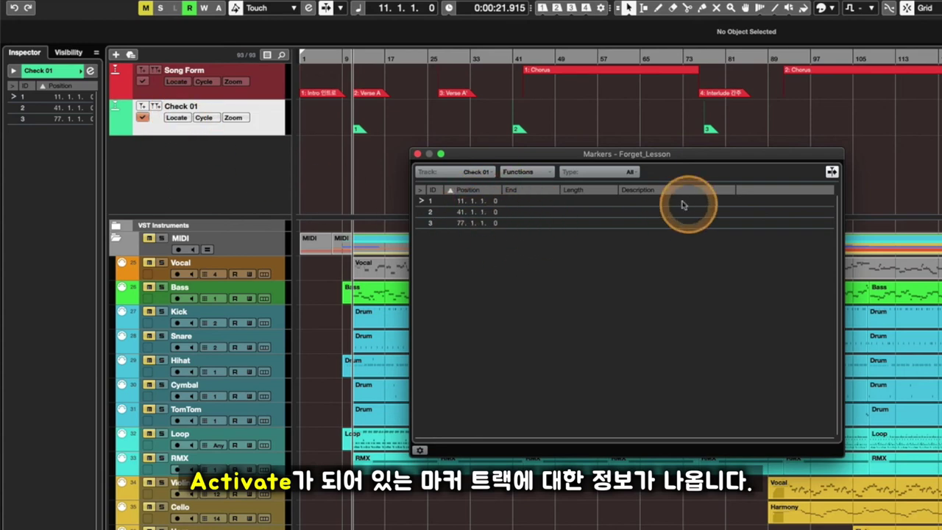
pyautogui.click(652, 202)
pyautogui.click(653, 206)
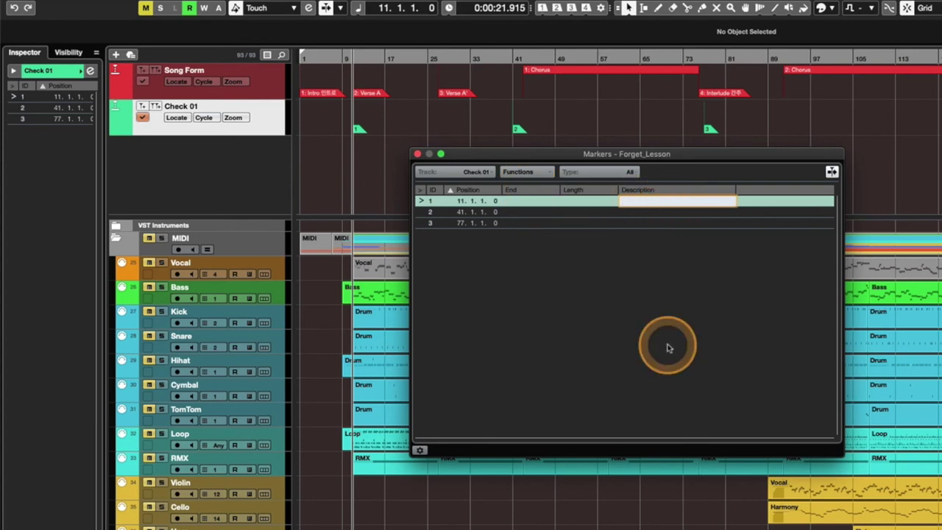
pyautogui.write('Drums IN')
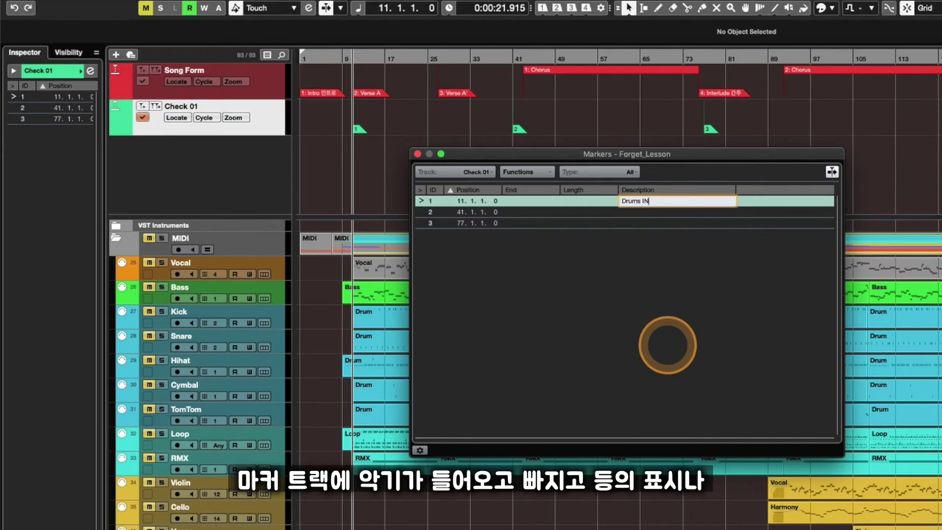
pyautogui.write(' 드럼 들어옴')
# Describe the bar 41 marker as "보컬 시작" and the bar 77 marker as "리듬 섹션".
pyautogui.click(659, 218)
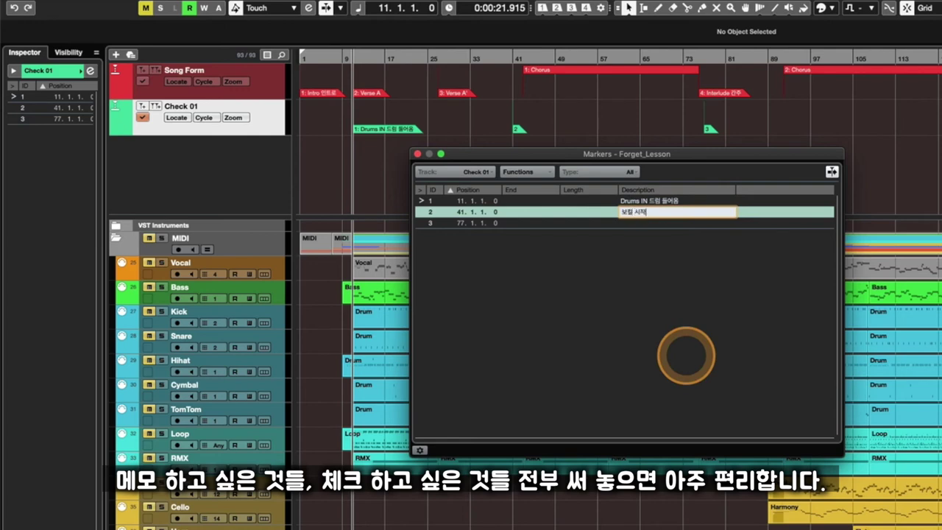
pyautogui.press('Return')
pyautogui.click(632, 222)
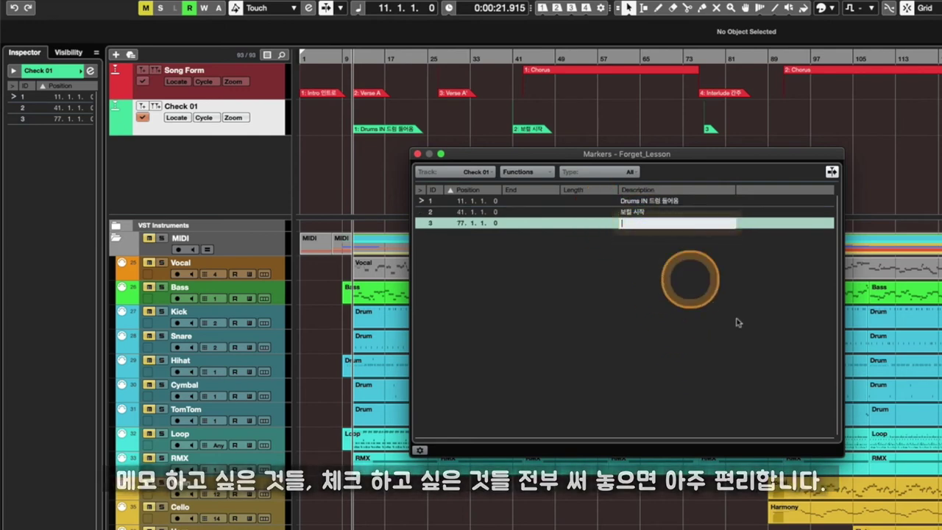
pyautogui.write('리듬 섹션')
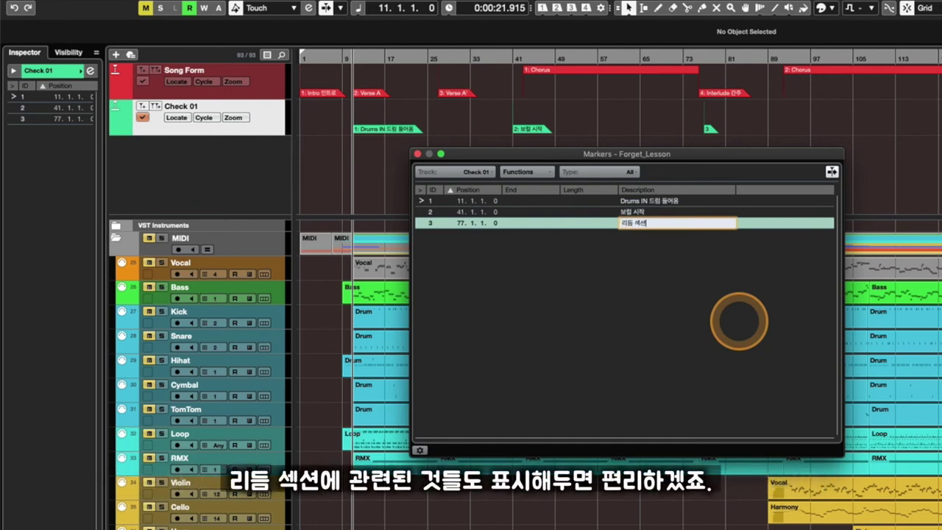
pyautogui.press('Return')
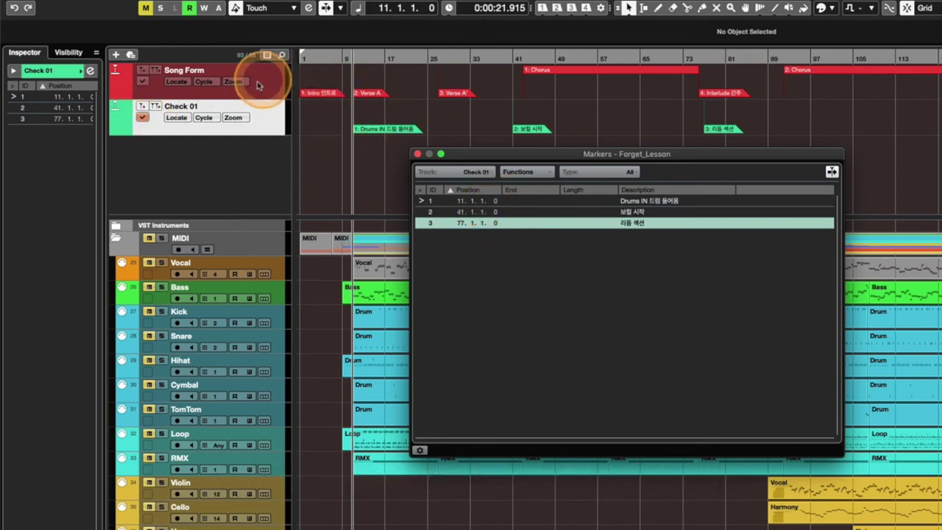
# Switch the Markers window to the Song Form track and back to Check 01, and close the window.
pyautogui.click(471, 172)
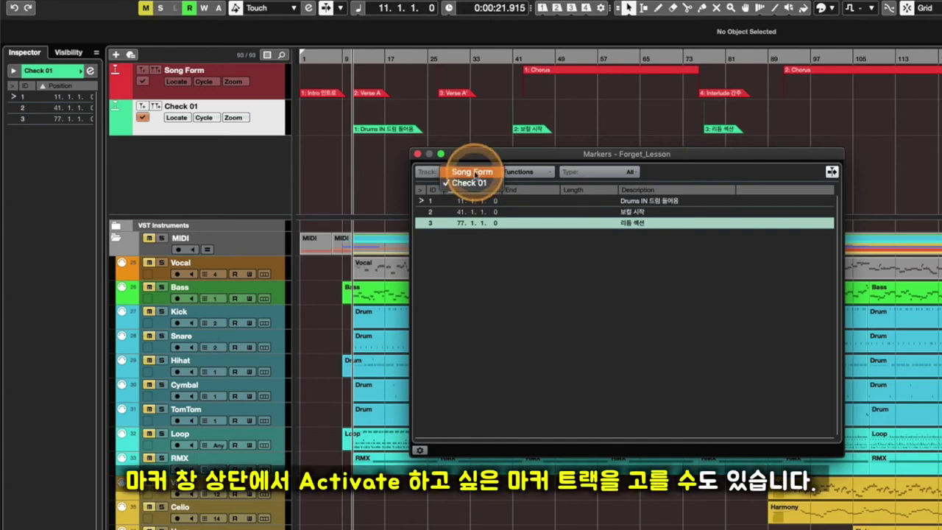
pyautogui.click(471, 172)
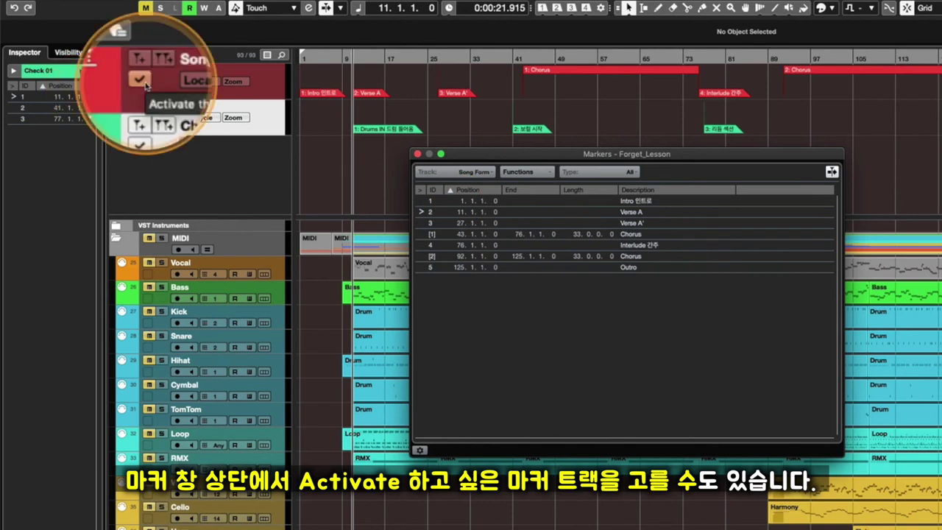
pyautogui.click(472, 172)
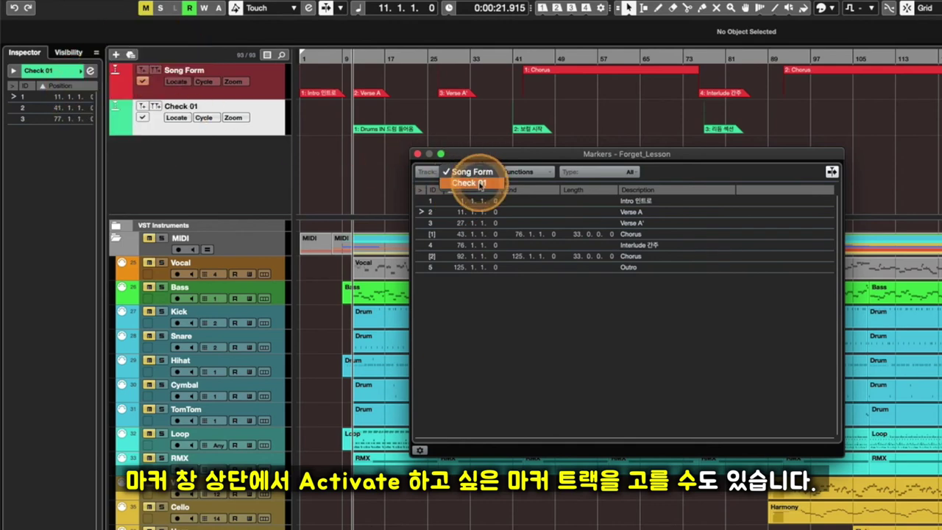
pyautogui.click(468, 182)
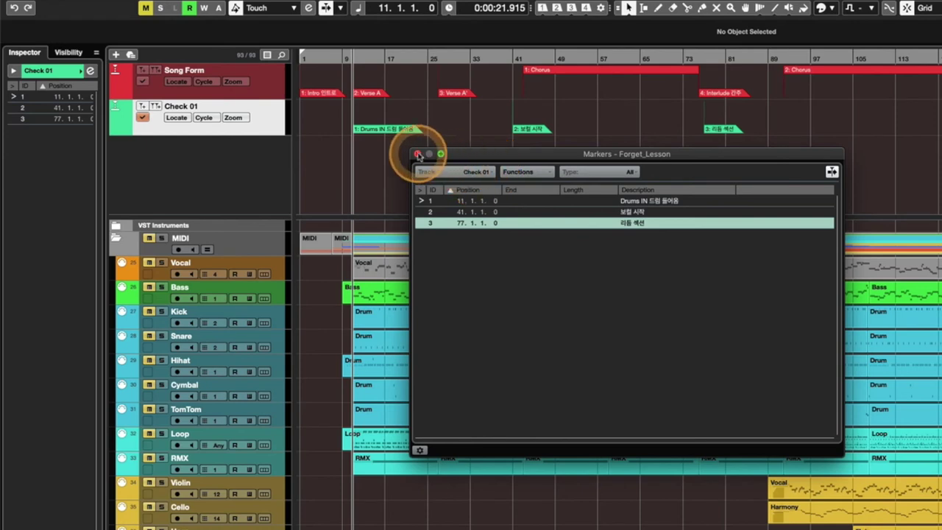
pyautogui.click(418, 155)
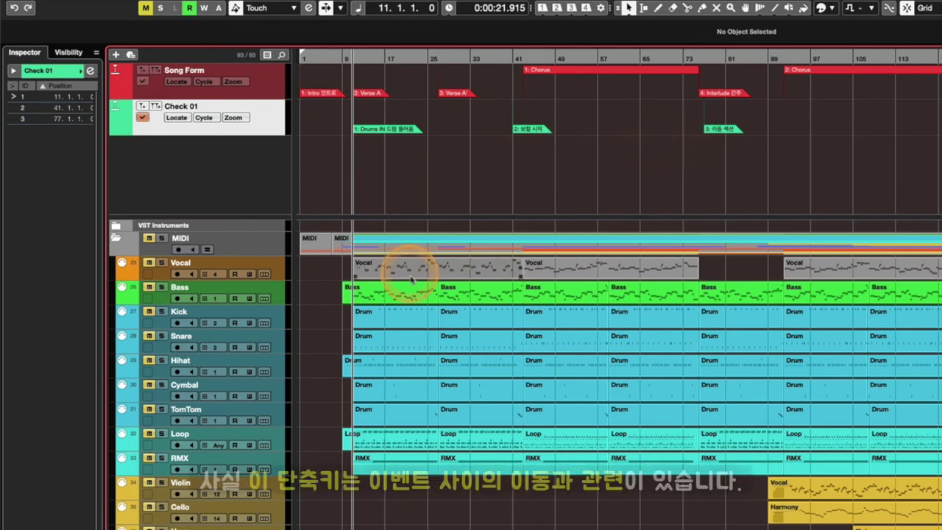
# Select a Drum event and move the selection from event to event down to the Orch Perc. event at bar 43.
pyautogui.click(412, 320)
pyautogui.press('Right')
pyautogui.press('Down')
pyautogui.press('Down')
pyautogui.press('Down')
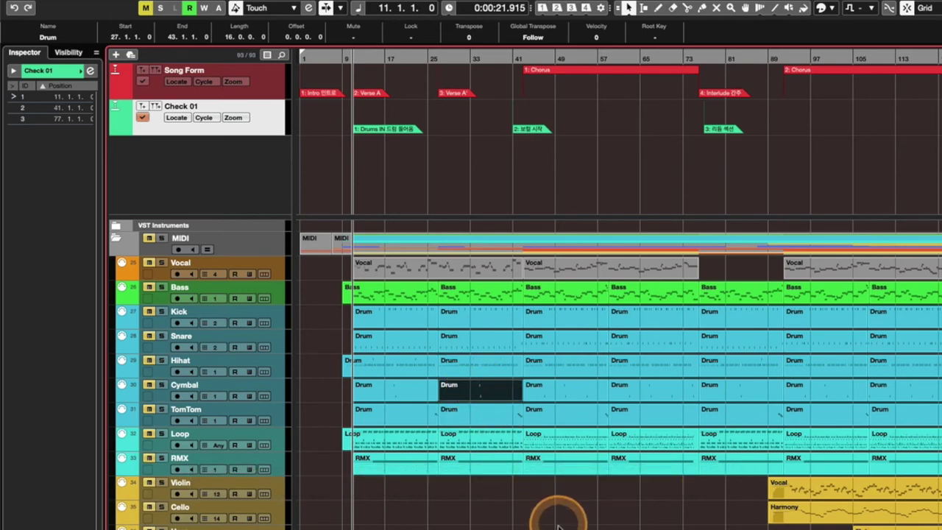
pyautogui.press('Down')
pyautogui.scroll(-5, 389, 505)
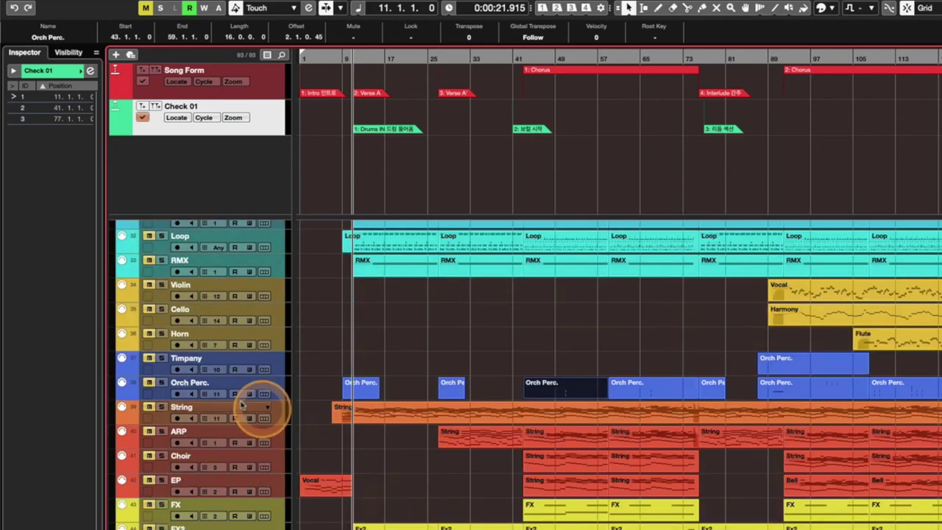
# Select the Orch Perc. track and step the playhead forward through its event boundaries to bar 87.
pyautogui.click(276, 390)
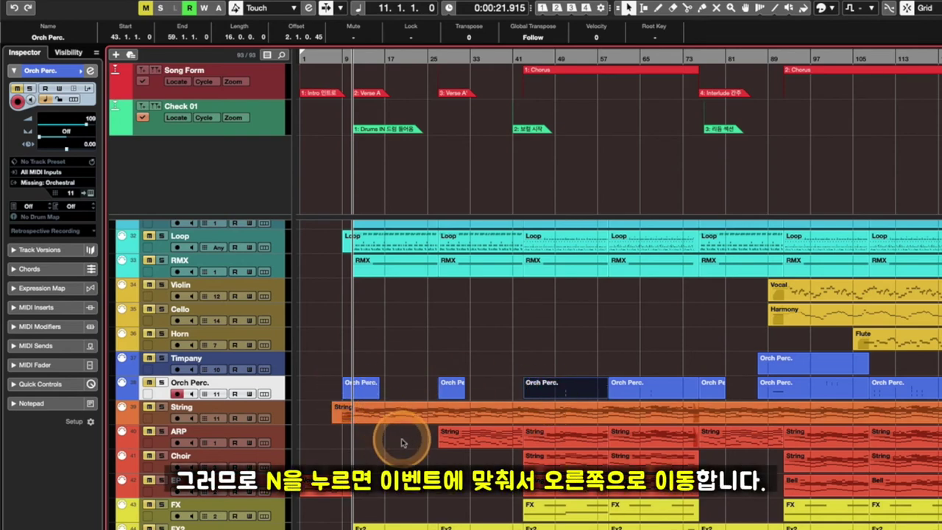
pyautogui.press('n')
pyautogui.press('n')
pyautogui.press('n')
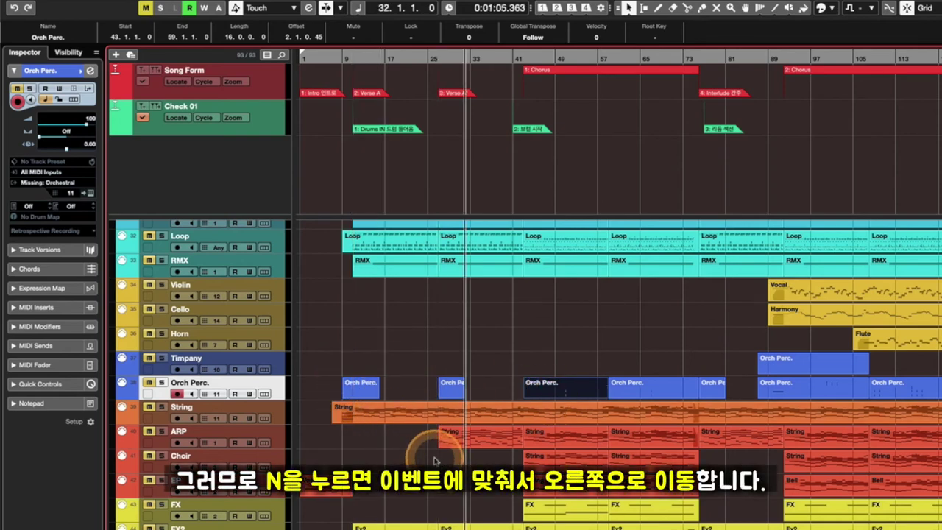
pyautogui.press('n')
pyautogui.press('n')
pyautogui.press('n')
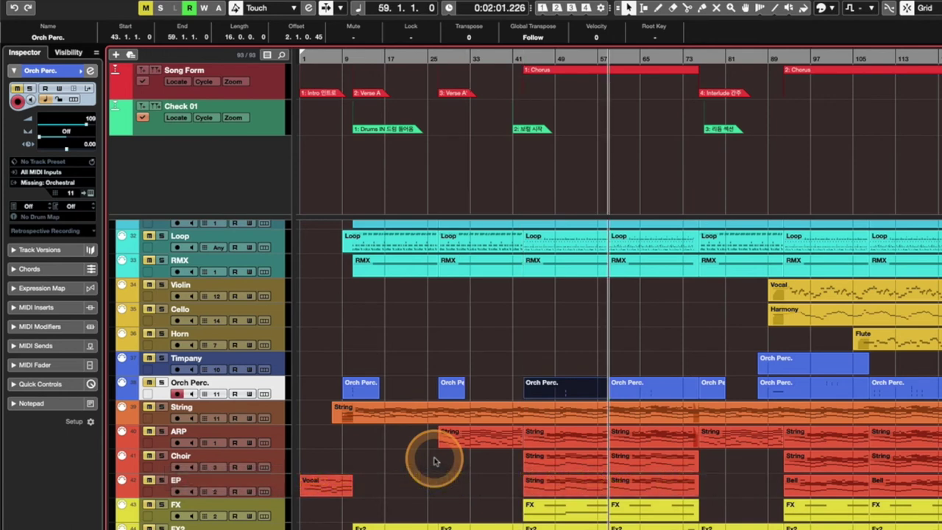
pyautogui.press('n')
pyautogui.press('n')
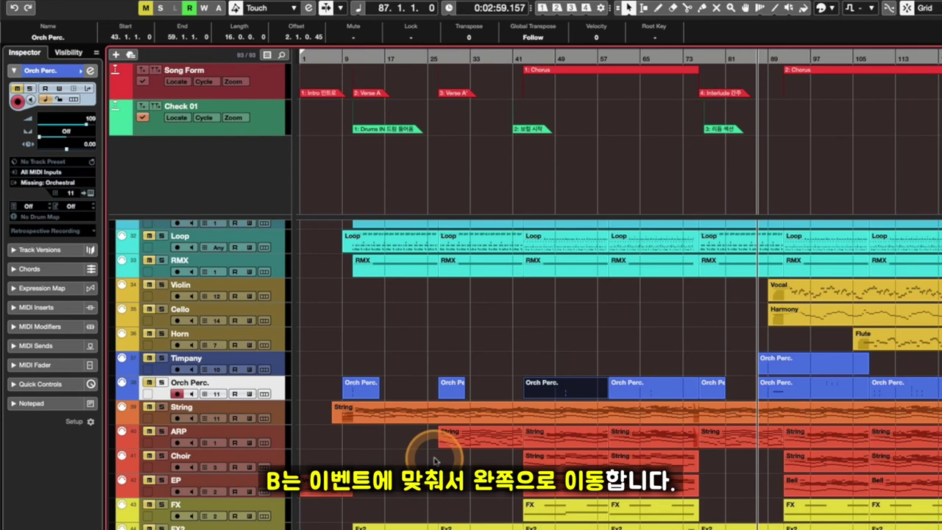
# Step the playhead back through the Orch Perc. event boundaries to bar 16.
pyautogui.press('b')
pyautogui.press('b')
pyautogui.press('b')
pyautogui.press('b')
pyautogui.press('b')
pyautogui.press('b')
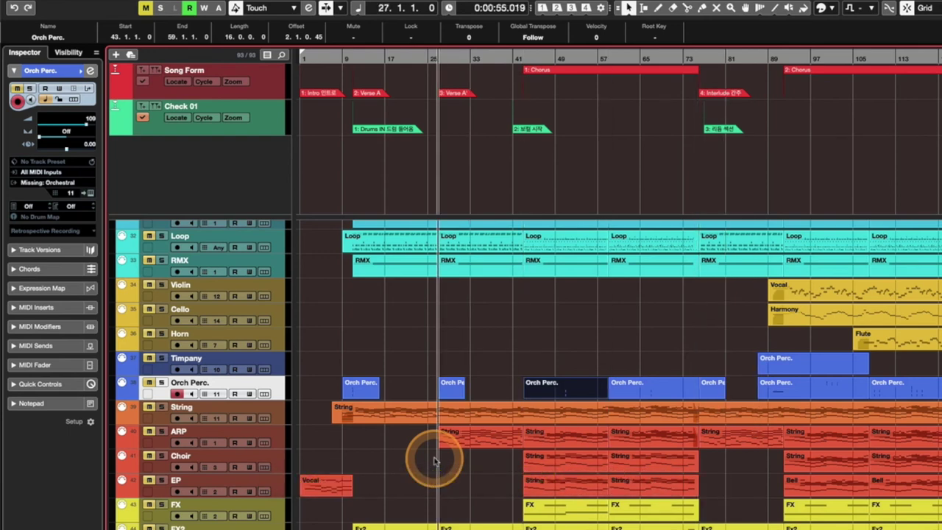
pyautogui.press('b')
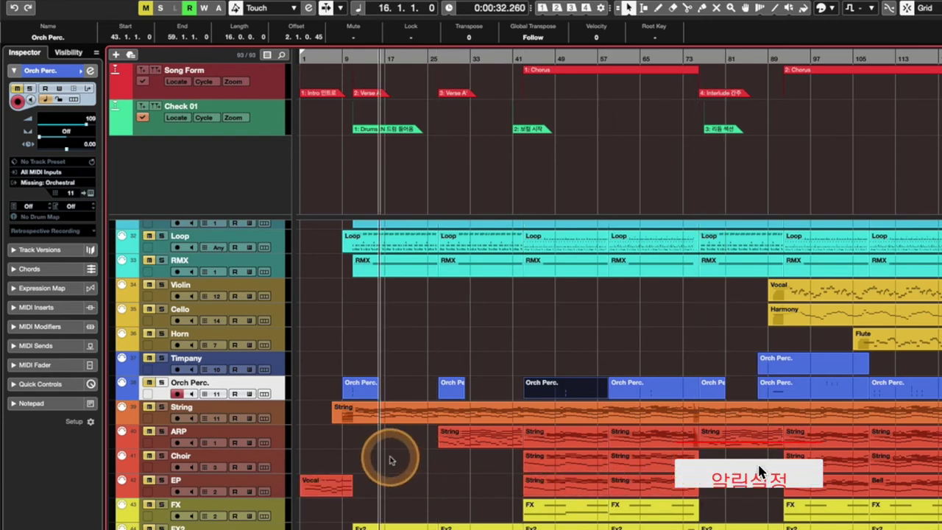
# Select the Kick track and step the playhead along its event boundaries from bar 11 to bar 76.
pyautogui.scroll(5, 390, 453)
pyautogui.hscroll(3, 390, 452)
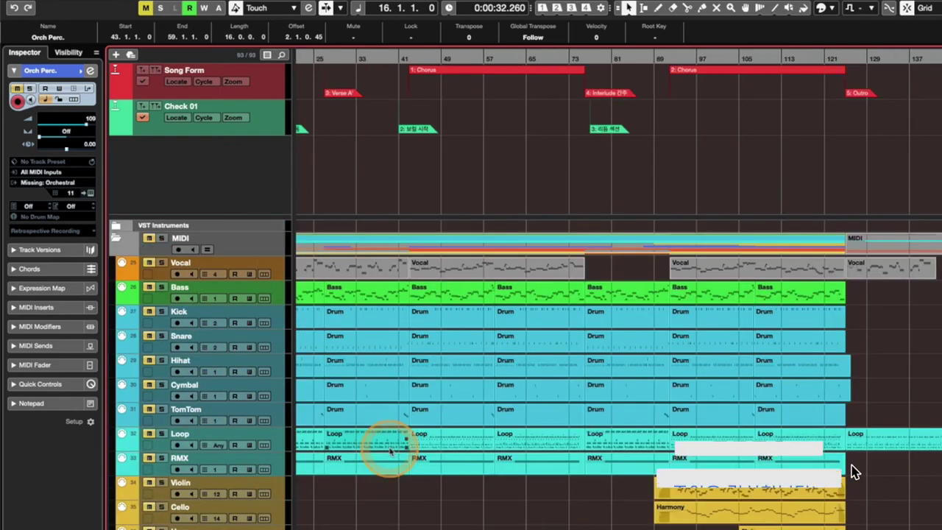
pyautogui.click(279, 318)
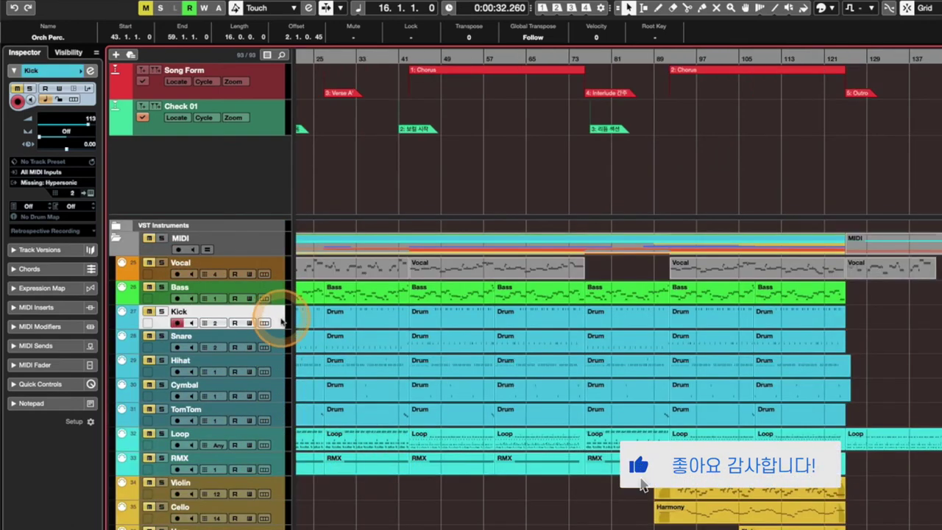
pyautogui.hscroll(-5, 385, 358)
pyautogui.click(364, 313)
pyautogui.press('l')
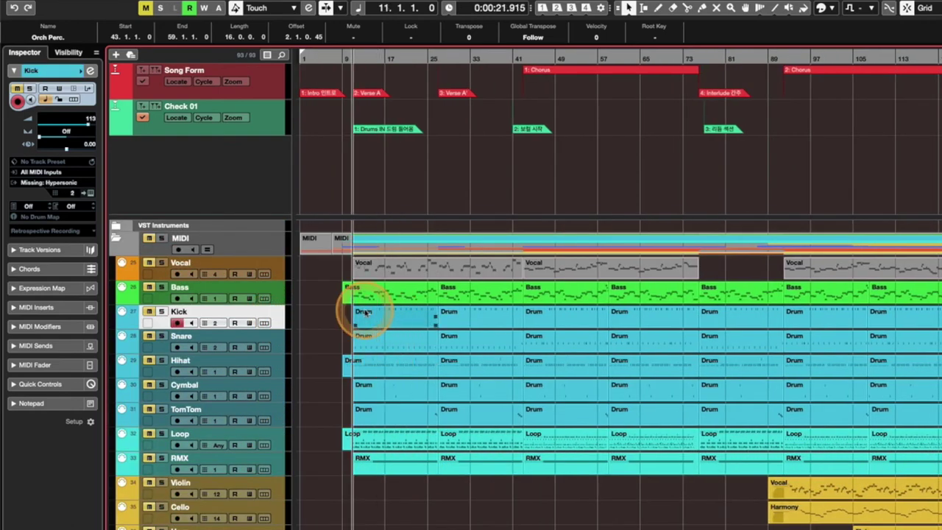
pyautogui.click(351, 317)
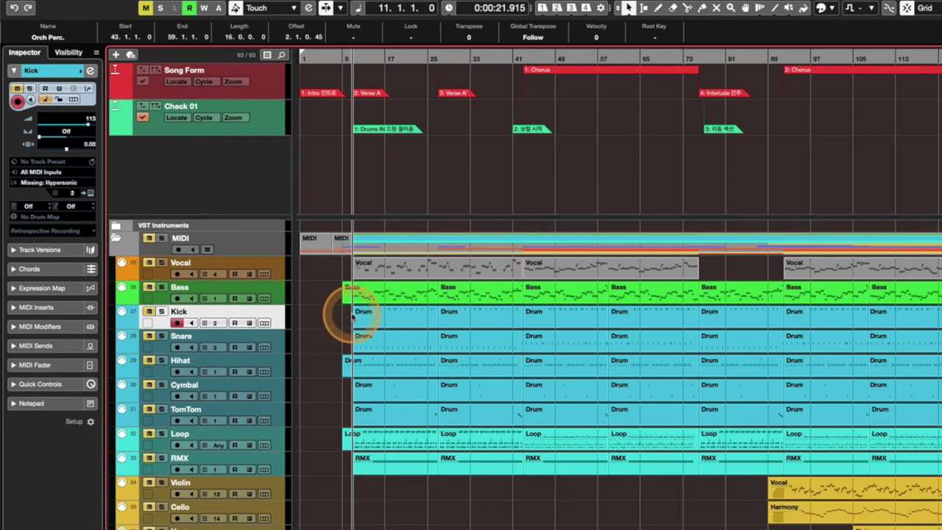
pyautogui.press('KP_Add')
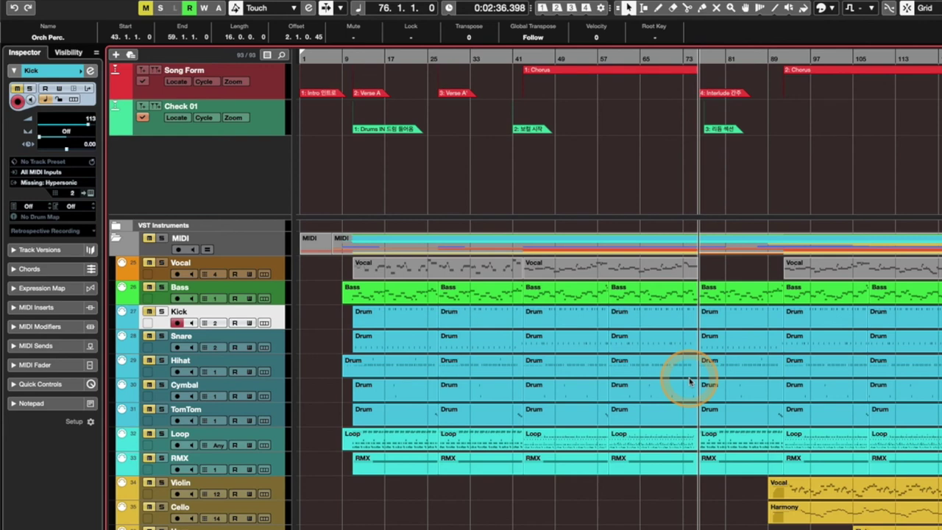
# Select the Song Form track and step the playhead back and forth between its markers, ending at the Intro marker in bar 1.
pyautogui.click(268, 85)
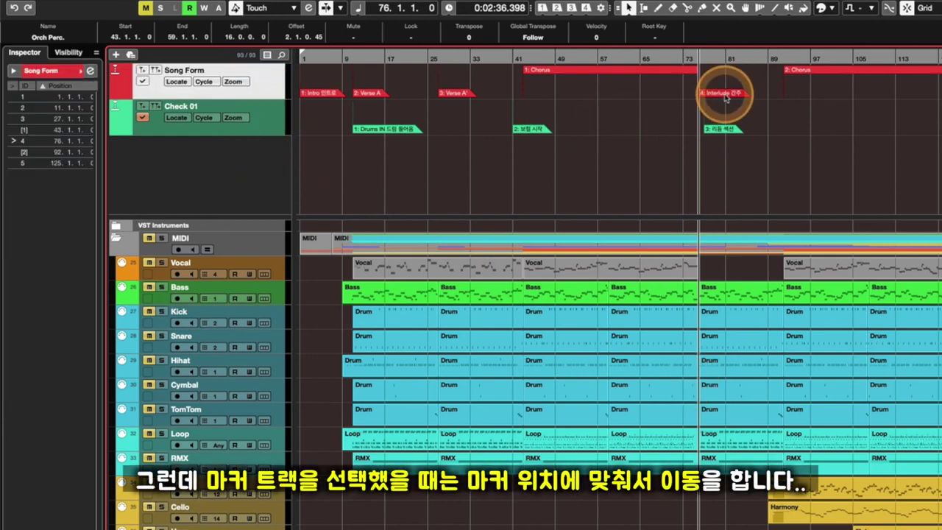
pyautogui.press('Left')
pyautogui.press('Left')
pyautogui.press('Left')
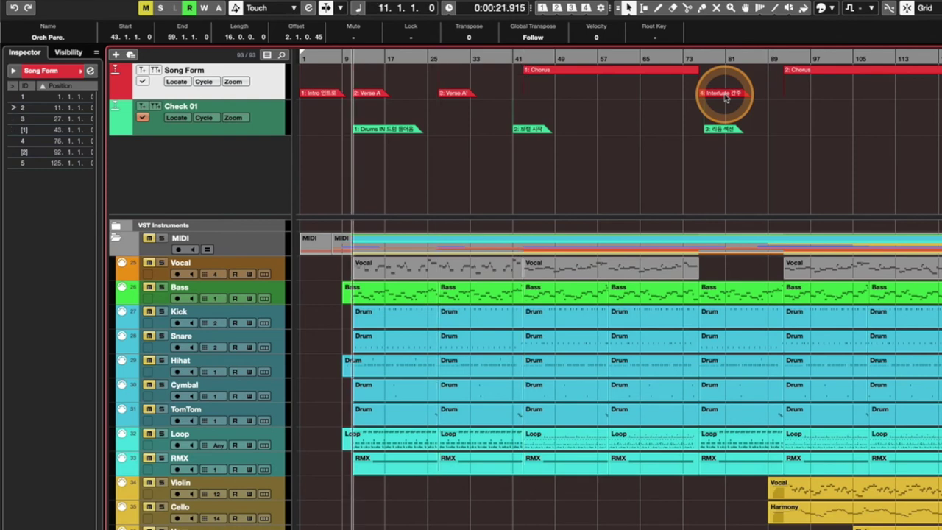
pyautogui.press('Left')
pyautogui.press('Right')
pyautogui.press('Right')
pyautogui.press('Right')
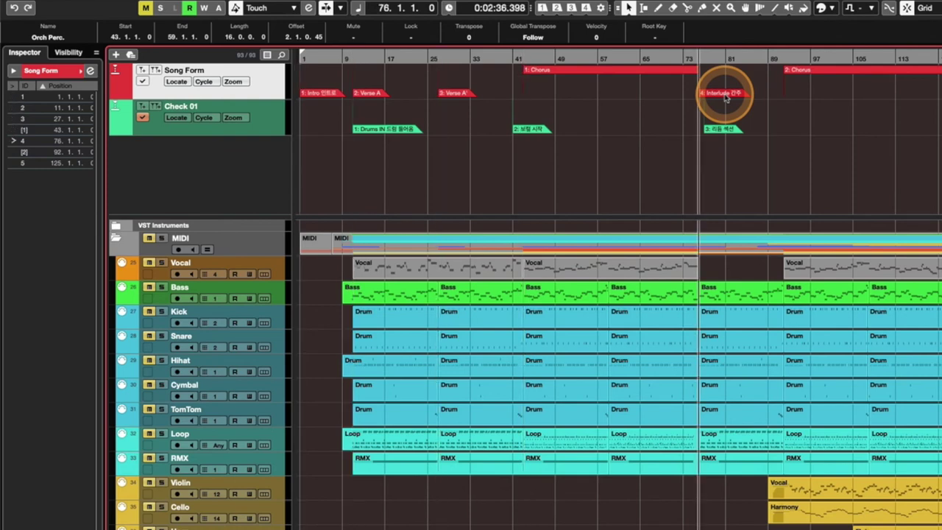
pyautogui.press('Right')
pyautogui.press('Left')
pyautogui.press('Left')
pyautogui.press('Left')
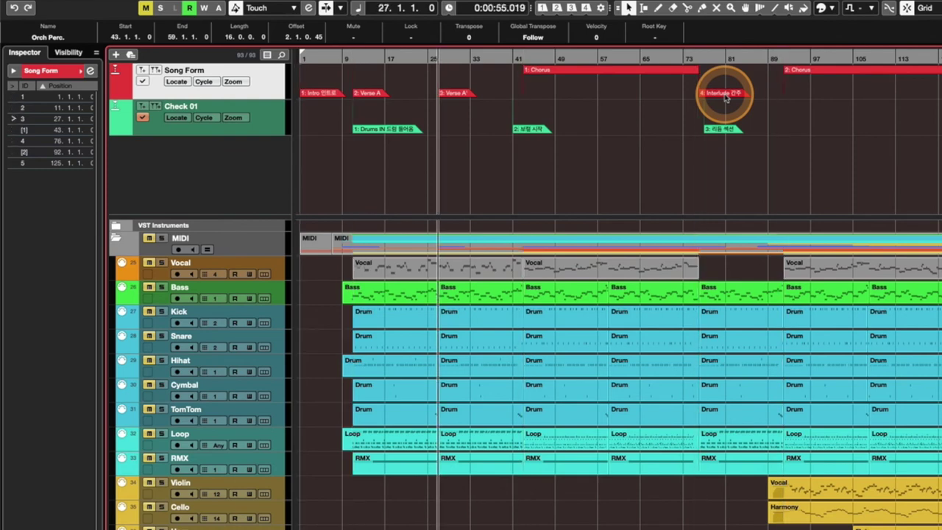
pyautogui.press('Left')
pyautogui.press('Left')
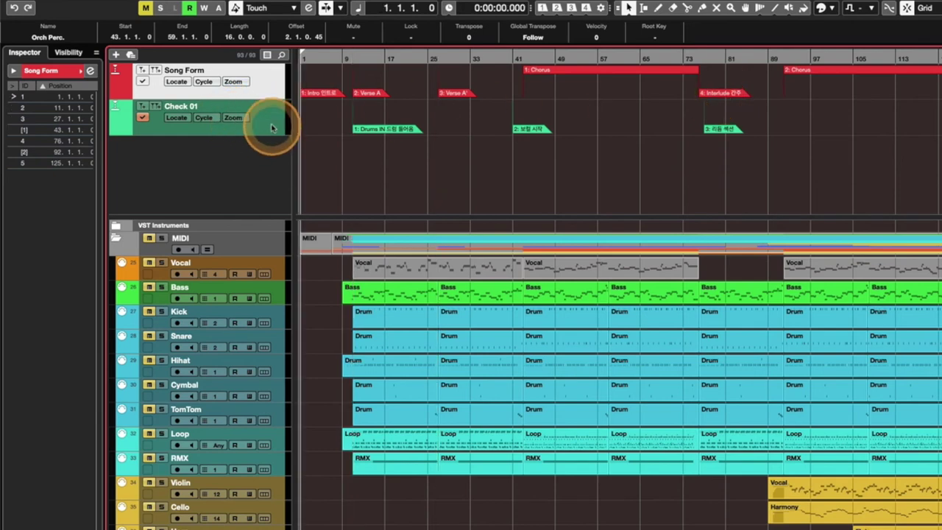
# Select the Check 01 track and step the playhead through its markers to bar 77 and back to bar 11.
pyautogui.click(271, 128)
pyautogui.press('Right')
pyautogui.press('Right')
pyautogui.press('Right')
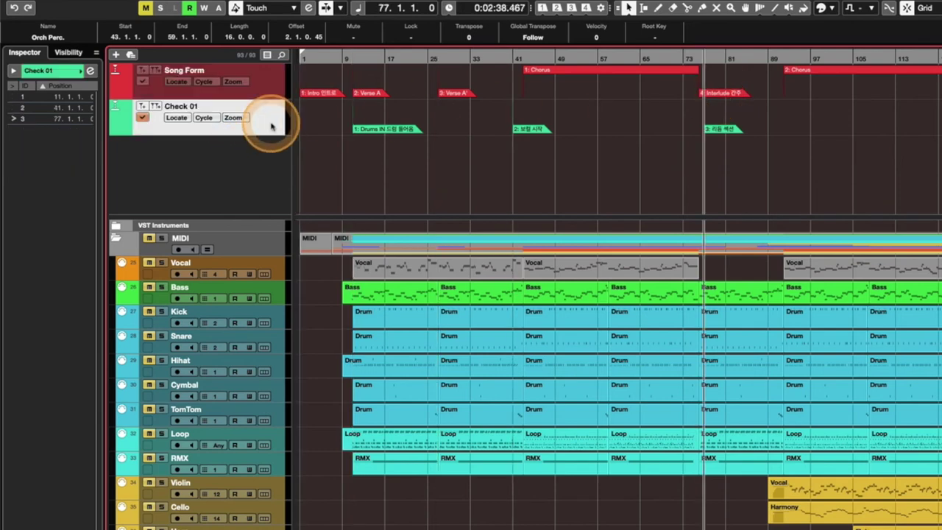
pyautogui.press('Left')
pyautogui.press('Left')
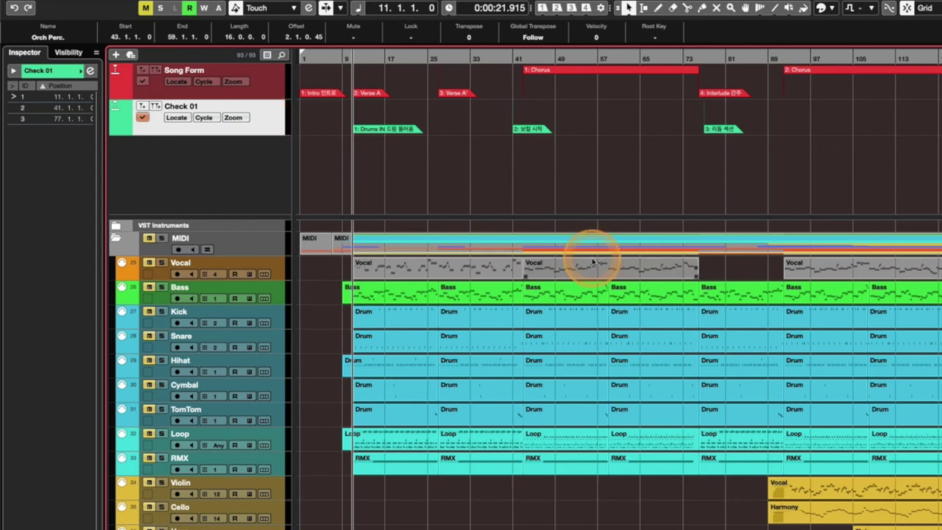
# Play the project from bar 1 with Song Form selected, and jump forward marker by marker to the Interlude at bar 76.
pyautogui.click(250, 91)
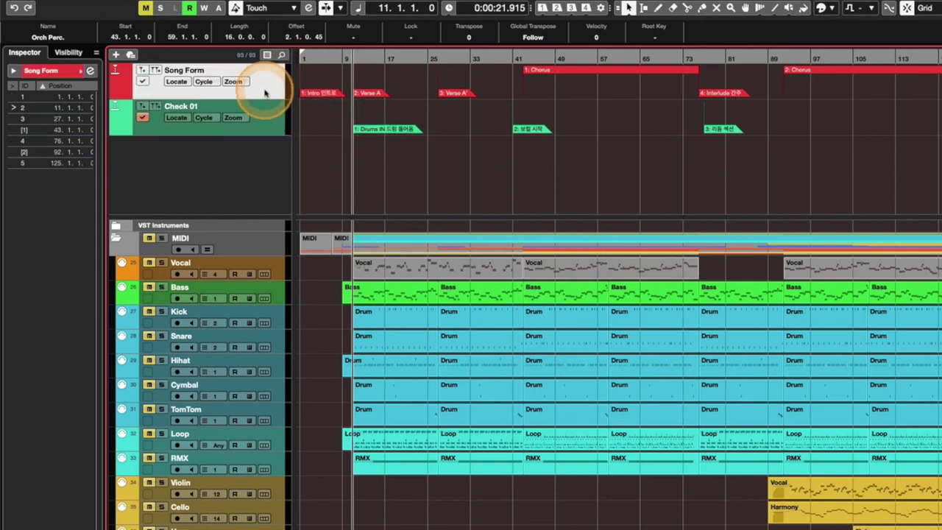
pyautogui.click(303, 58)
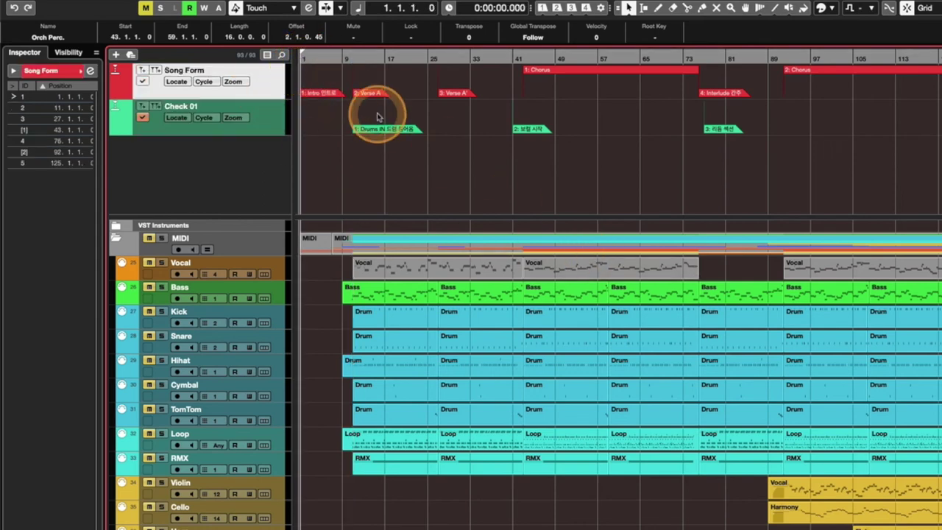
pyautogui.press('space')
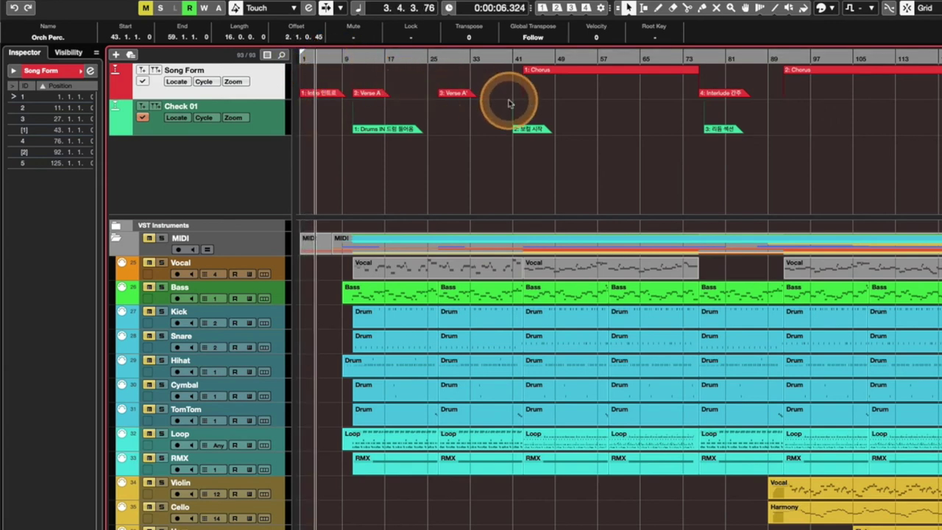
pyautogui.hotkey('shift', 'n')
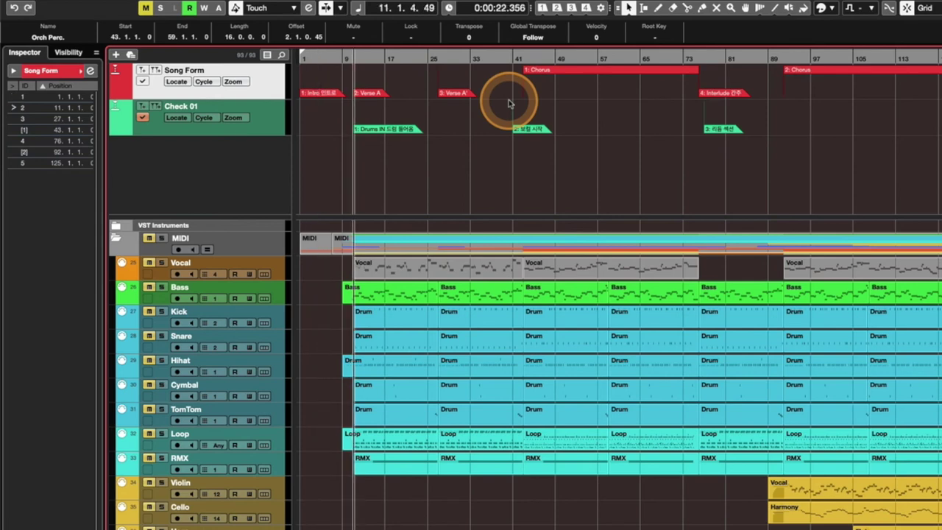
pyautogui.hotkey('shift', 'n')
pyautogui.hotkey('shift', 'n')
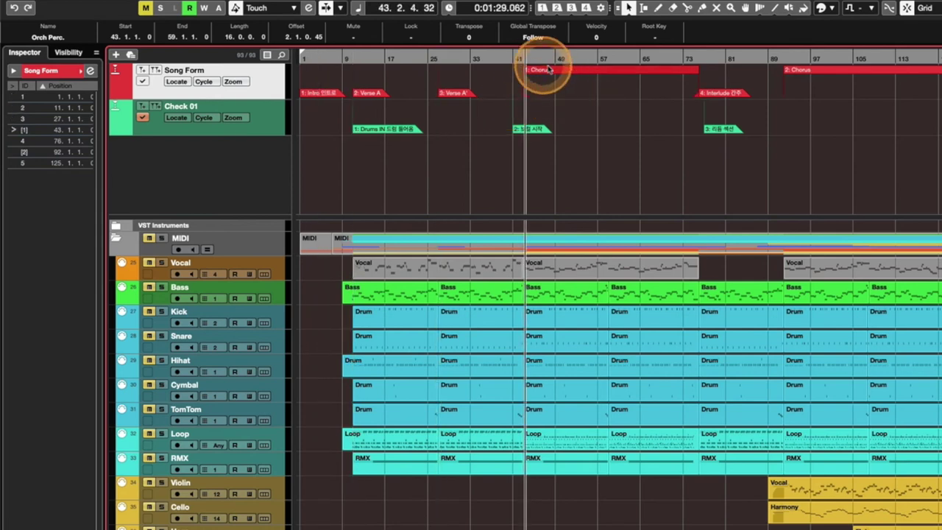
pyautogui.click(695, 94)
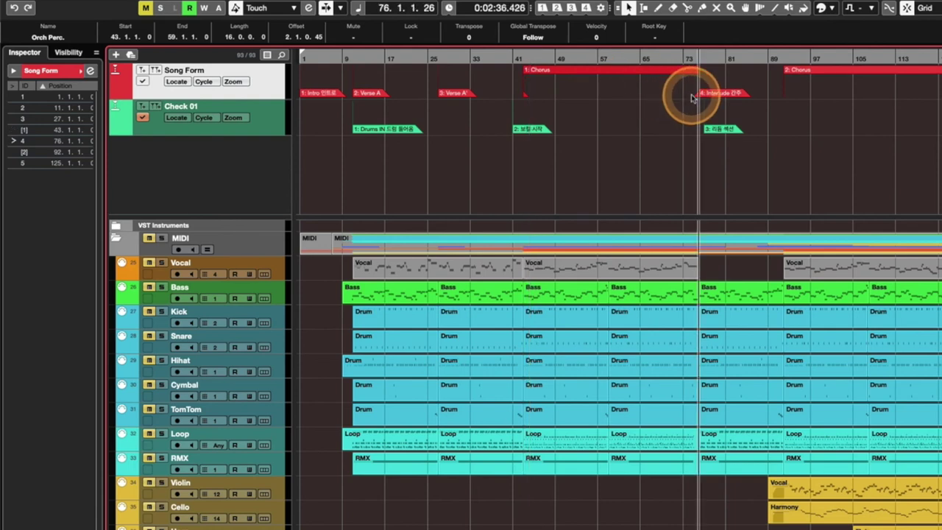
pyautogui.click(736, 107)
pyautogui.click(717, 92)
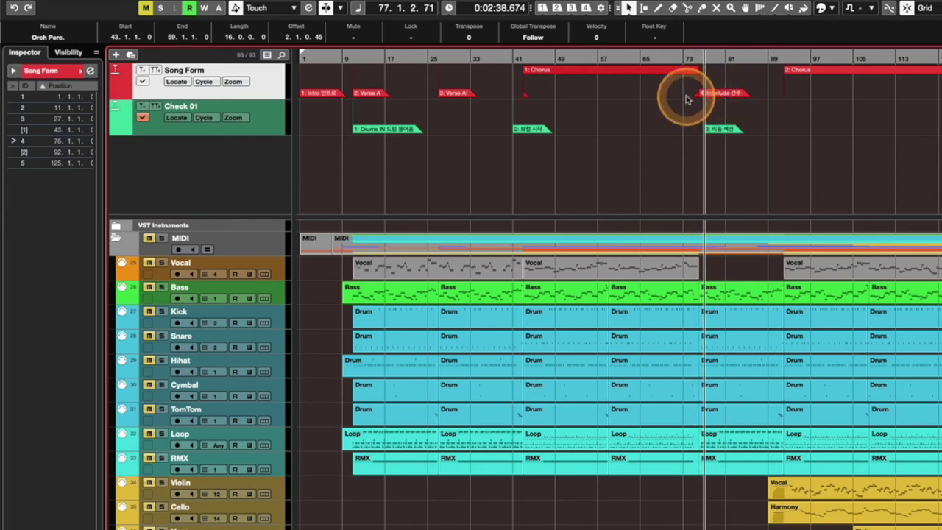
# Jump the playhead back through the Song Form markers and forward again to the Interlude marker at bar 76.
pyautogui.click(686, 99)
pyautogui.hotkey('shift', 'b')
pyautogui.hotkey('shift', 'b')
pyautogui.hotkey('shift', 'b')
pyautogui.hotkey('shift', 'b')
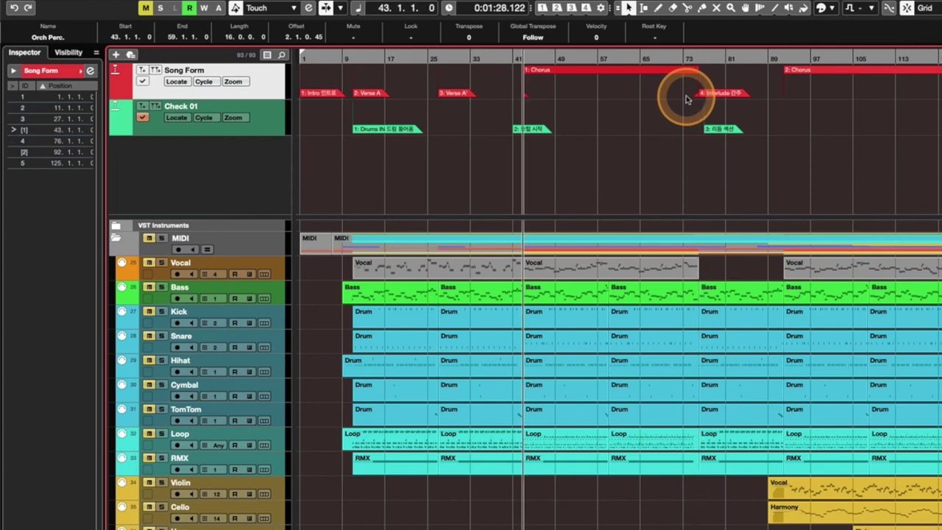
pyautogui.hotkey('shift', 'b')
pyautogui.hotkey('shift', 'n')
pyautogui.hotkey('shift', 'n')
pyautogui.hotkey('shift', 'n')
pyautogui.hotkey('shift', 'n')
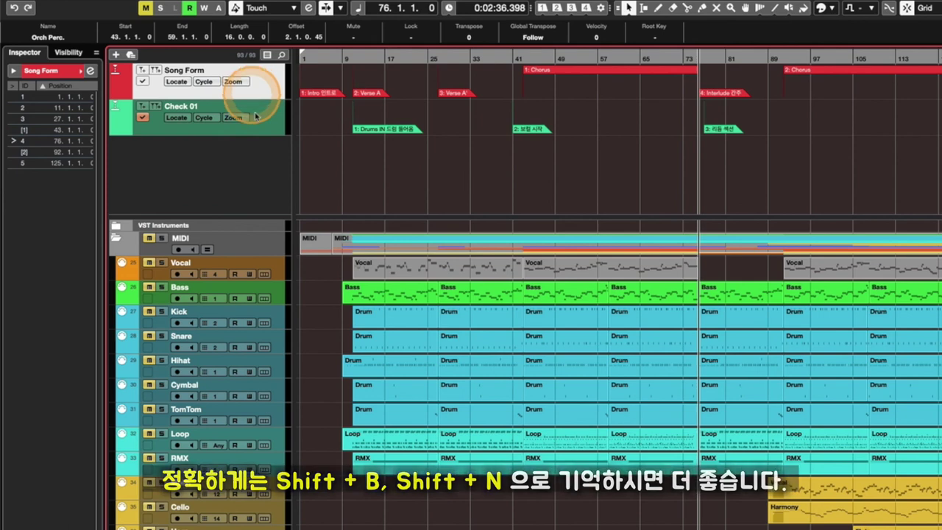
# Select the Cymbal track and move the playhead back through its event boundaries to bar 43.
pyautogui.click(280, 391)
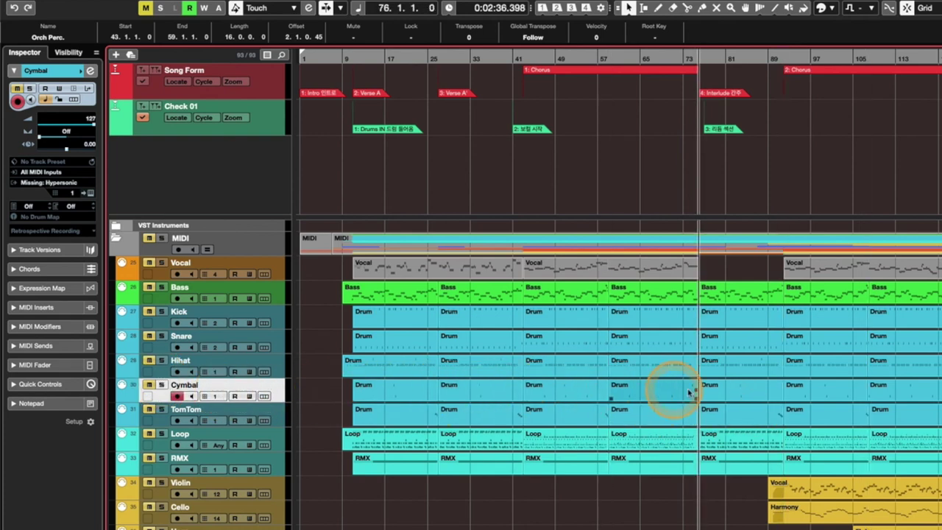
pyautogui.press('l')
pyautogui.hotkey('shift', 'l')
pyautogui.hotkey('shift', 'n')
pyautogui.hotkey('shift', 'b')
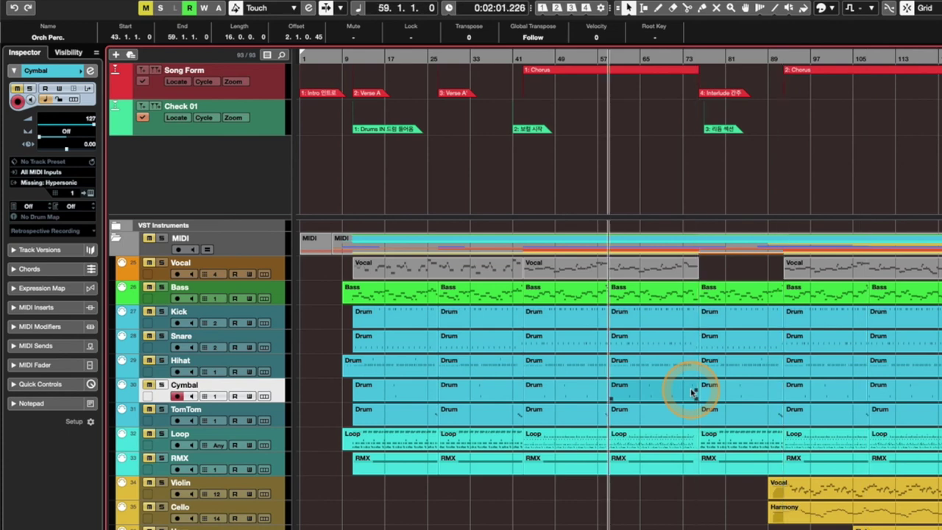
pyautogui.hotkey('shift', 'b')
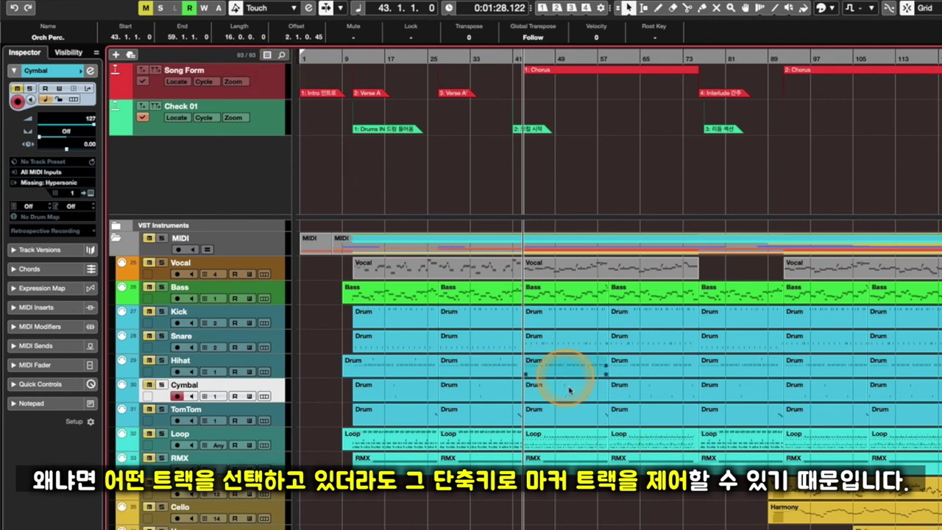
# Keep Cymbal selected and move the playhead back through the active Check 01 markers to the one at bar 11.
pyautogui.hotkey('shift', 'b')
pyautogui.hotkey('shift', 'b')
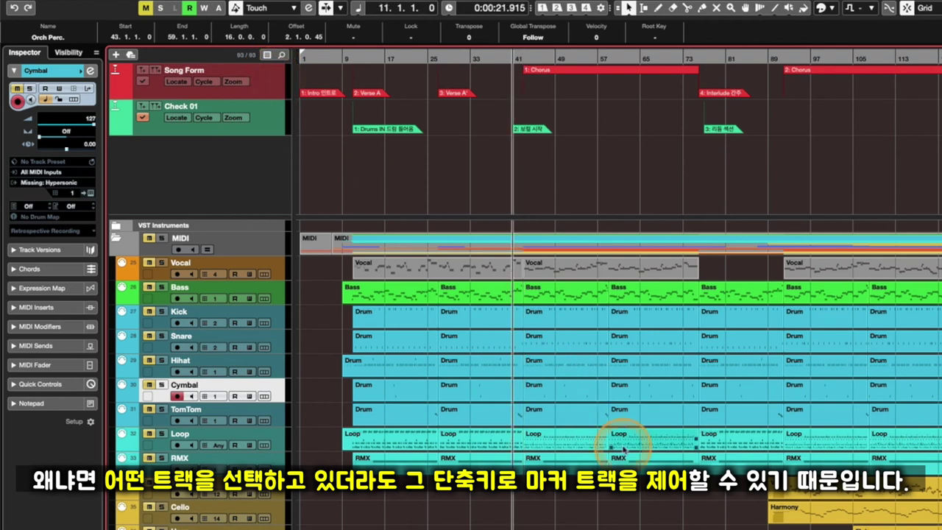
pyautogui.hotkey('shift', 'b')
pyautogui.hotkey('shift', 'n')
pyautogui.hotkey('shift', 'n')
pyautogui.hotkey('shift', 'n')
pyautogui.hotkey('shift', 'n')
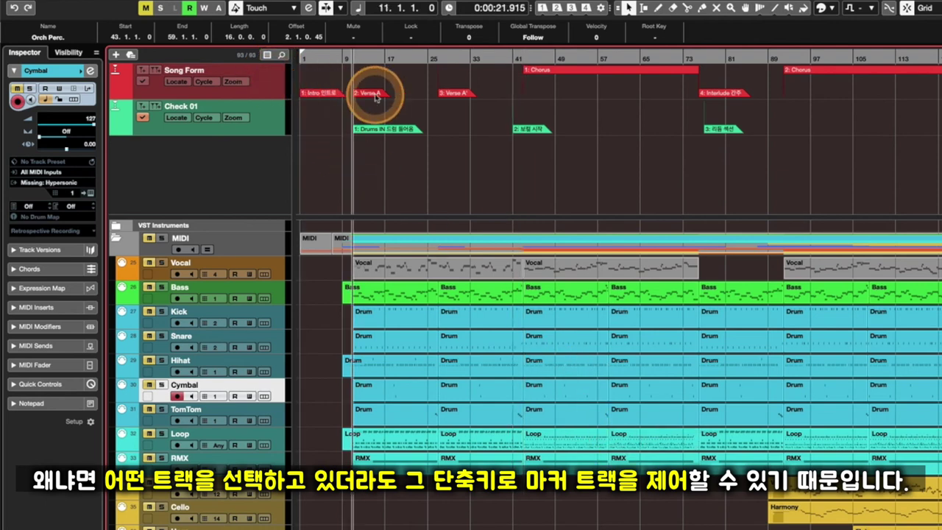
# Step the playhead forward to the Check 01 marker at bar 77 and back to bar 11 with Cymbal still selected.
pyautogui.hotkey('shift', 'b')
pyautogui.hotkey('shift', 'b')
pyautogui.hotkey('shift', 'b')
pyautogui.hotkey('shift', 'b')
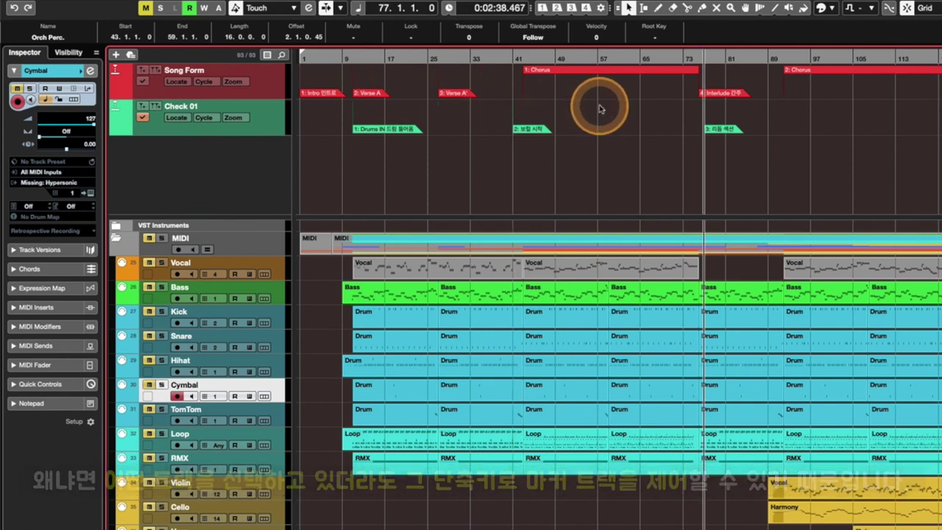
pyautogui.hotkey('shift', 'n')
pyautogui.hotkey('shift', 'n')
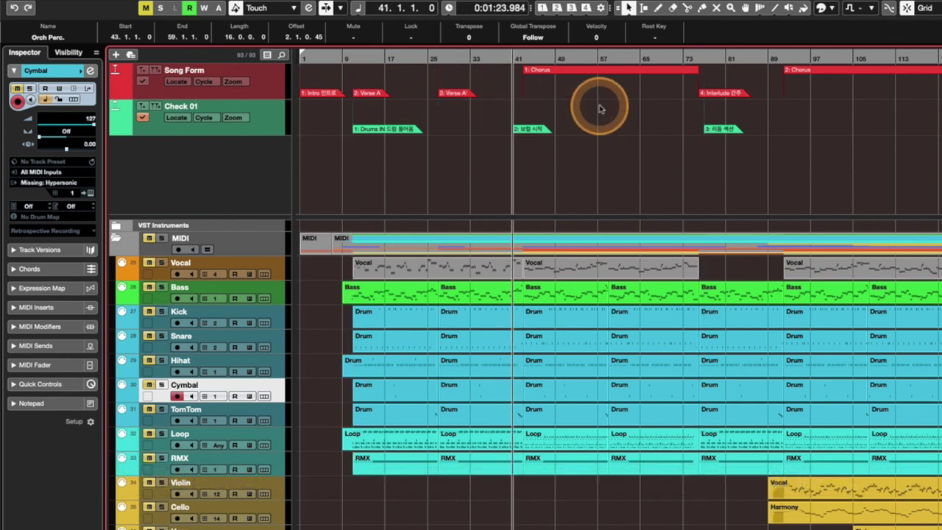
pyautogui.hotkey('shift', 'n')
pyautogui.hotkey('shift', 'b')
pyautogui.hotkey('shift', 'b')
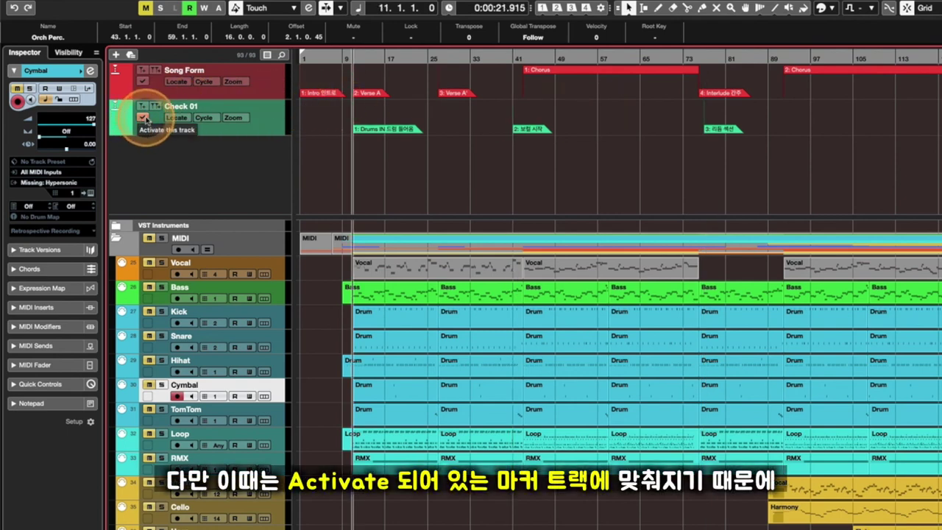
# Activate the Song Form marker track and move the playhead from its Intro marker forward to the marker at bar 125.
pyautogui.click(142, 82)
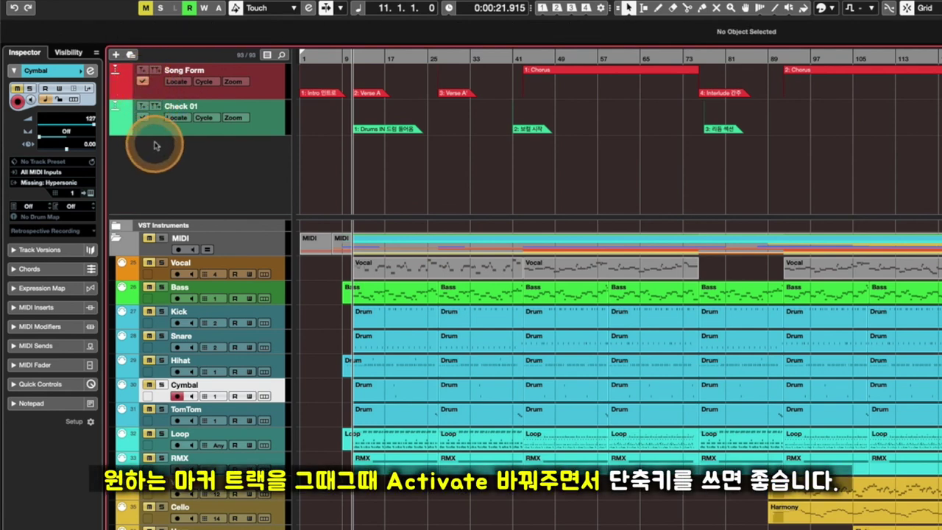
pyautogui.hotkey('shift', 'b')
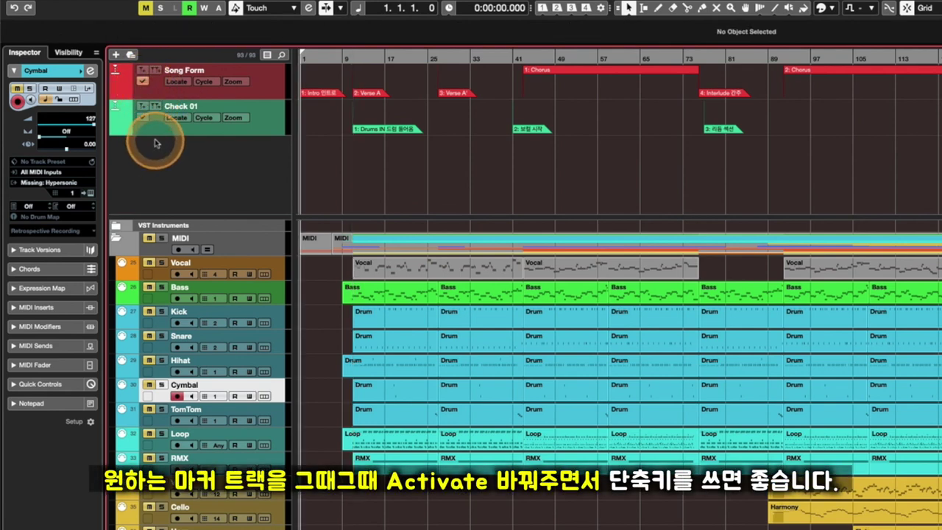
pyautogui.hotkey('shift', 'n')
pyautogui.hotkey('shift', 'n')
pyautogui.hotkey('shift', 'n')
pyautogui.hotkey('shift', 'n')
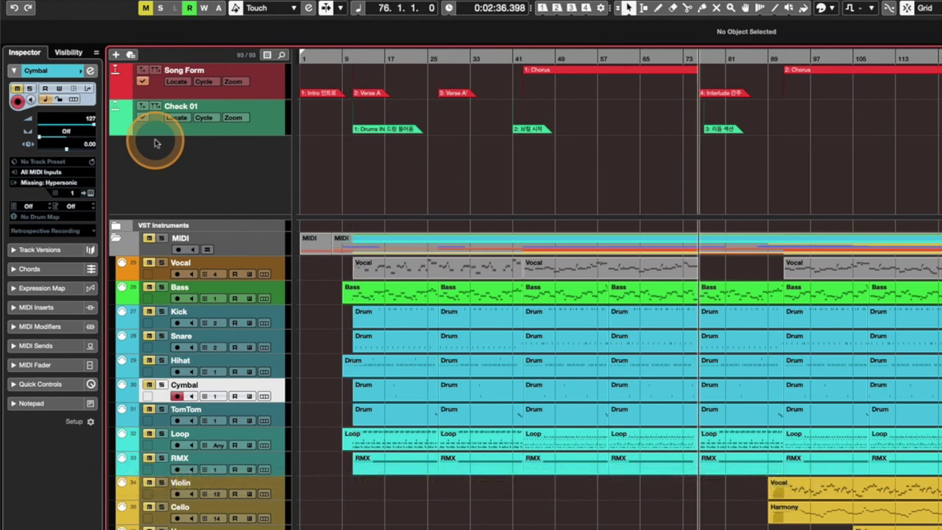
pyautogui.hotkey('shift', 'n')
pyautogui.hotkey('shift', 'n')
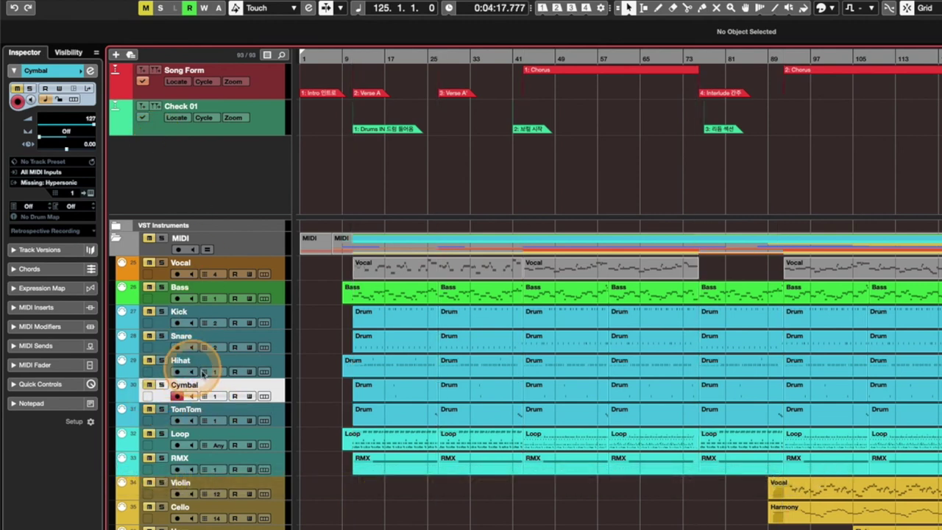
# Jump the playhead back through the Song Form markers to bar 1 and forward to Verse A at bar 11.
pyautogui.hotkey('shift', 'b')
pyautogui.hotkey('shift', 'b')
pyautogui.hotkey('shift', 'b')
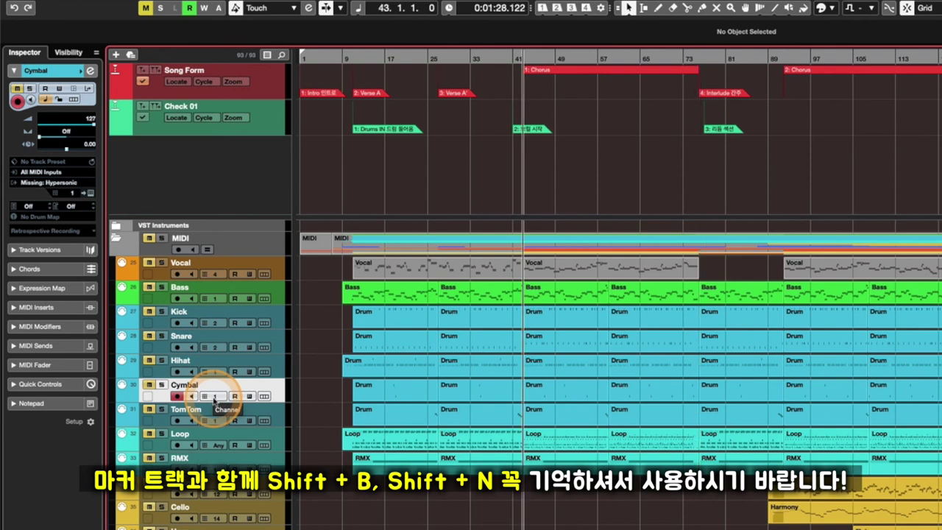
pyautogui.hotkey('shift', 'b')
pyautogui.hotkey('shift', 'n')
pyautogui.hotkey('shift', 'b')
pyautogui.hotkey('shift', 'b')
pyautogui.hotkey('shift', 'b')
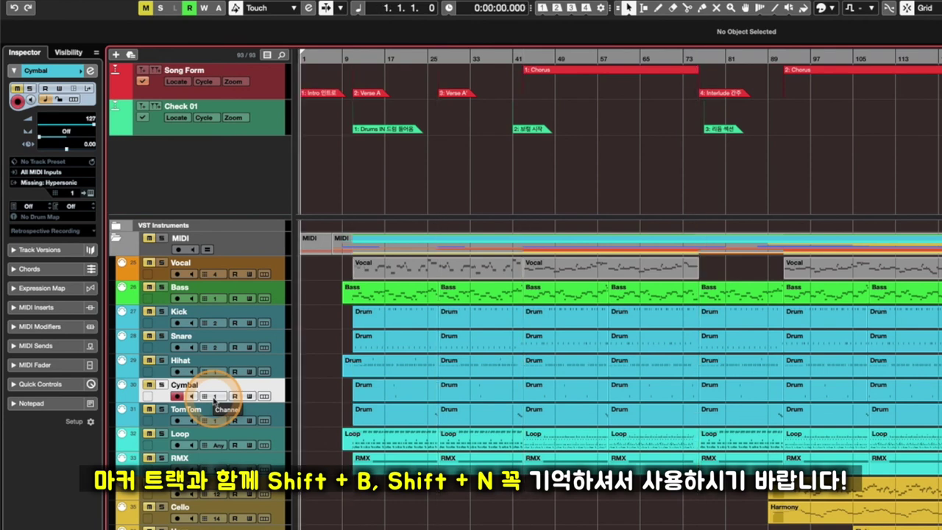
pyautogui.hotkey('shift', 'n')
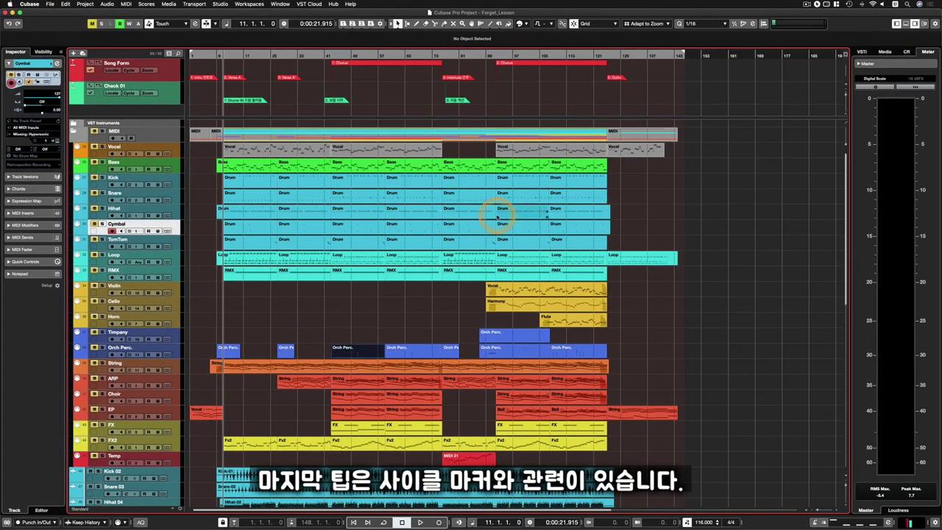
# Select the first Chorus cycle marker on Song Form and zoom the project view to its range, bars 43 to 76.
pyautogui.click(351, 64)
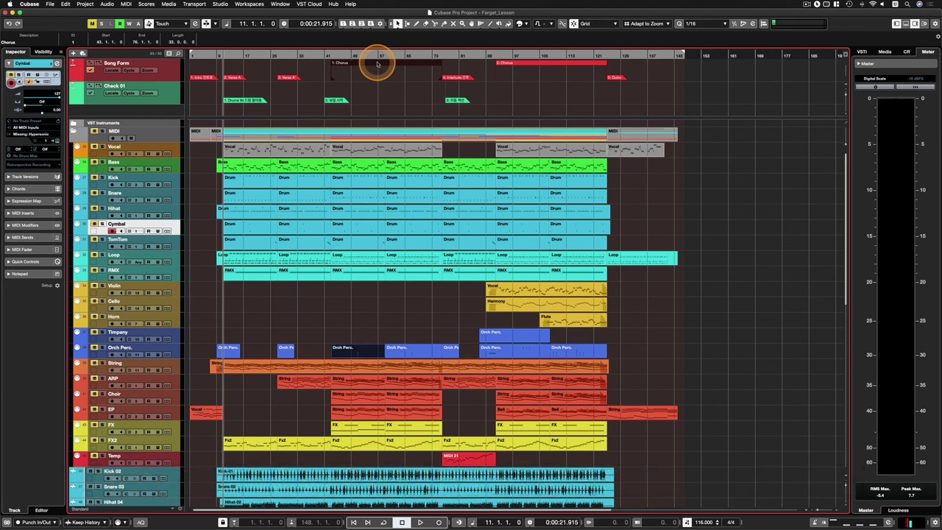
pyautogui.doubleClick(376, 64)
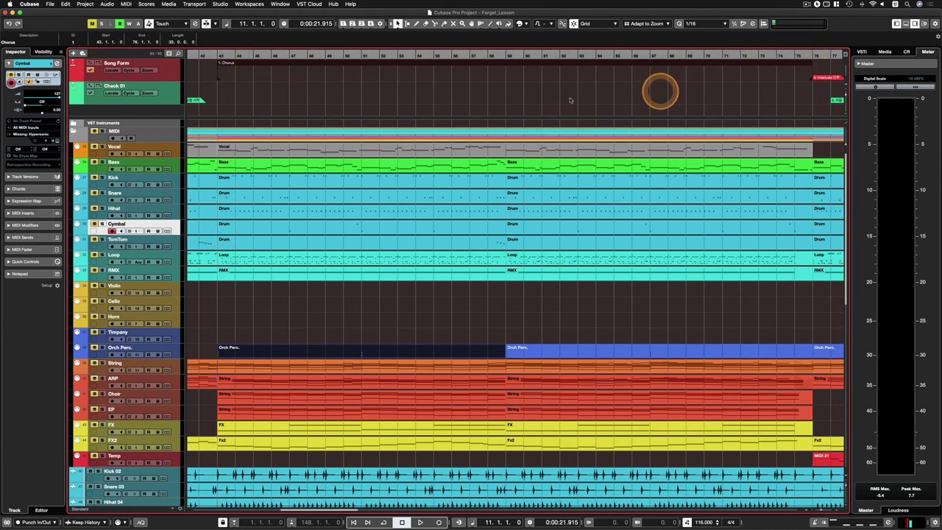
pyautogui.click(538, 171)
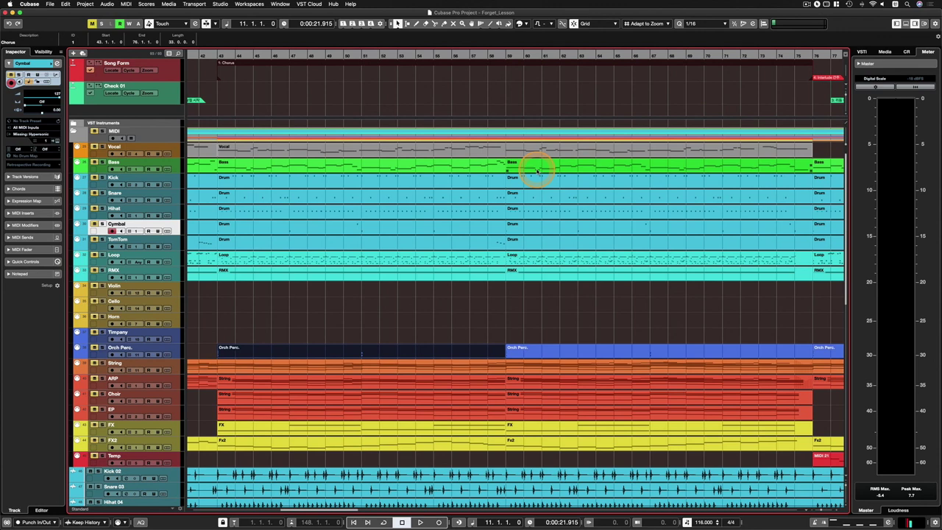
pyautogui.click(385, 114)
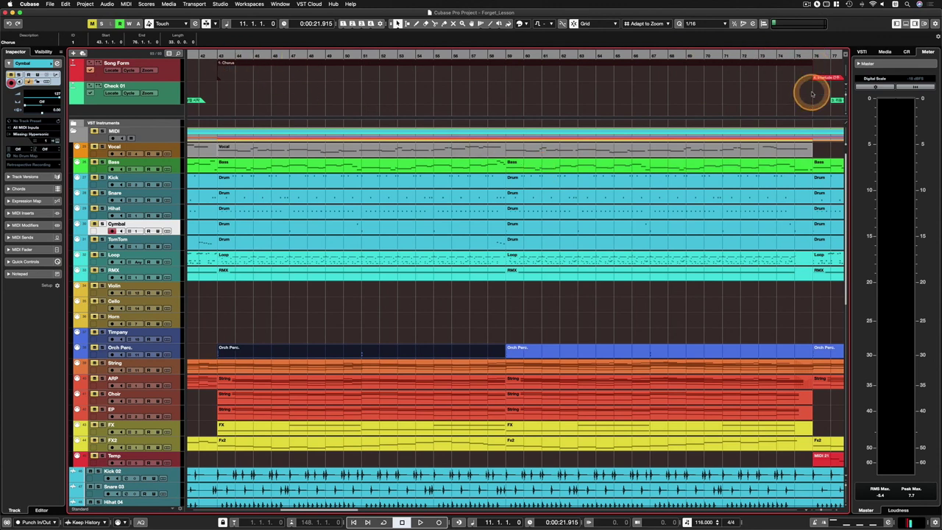